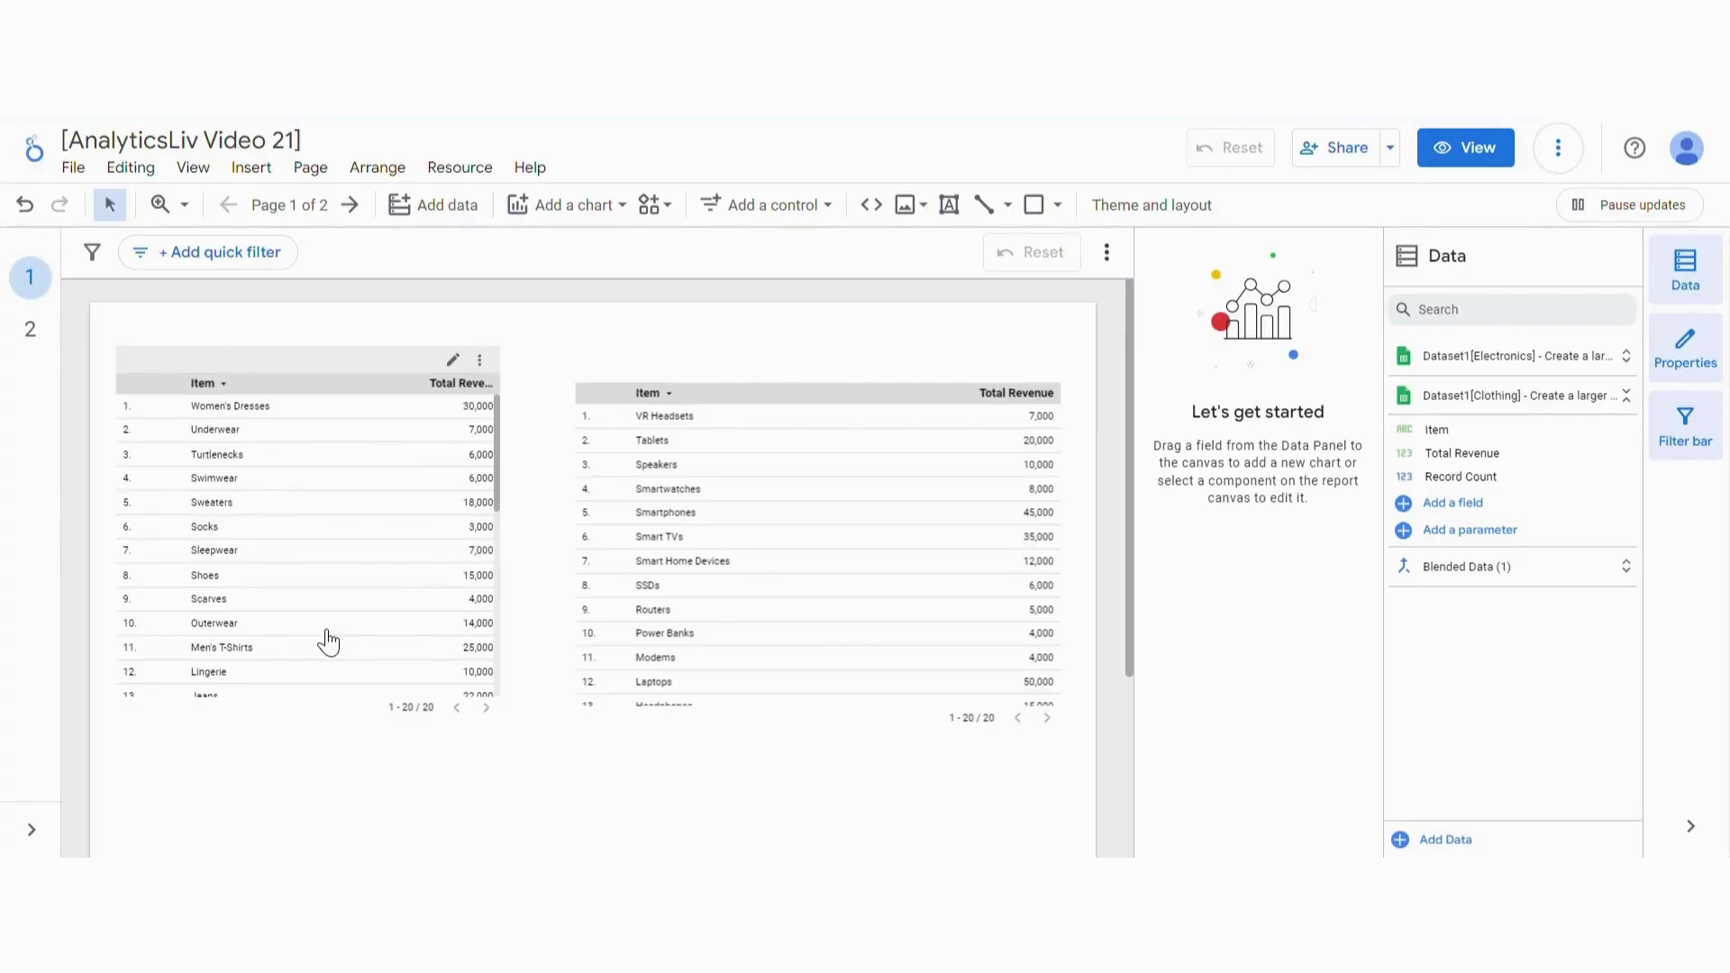
# - Select both the Clothing and Electronics tables on the page
pyautogui.scroll(-3, 316, 622)
pyautogui.scroll(-3, 712, 545)
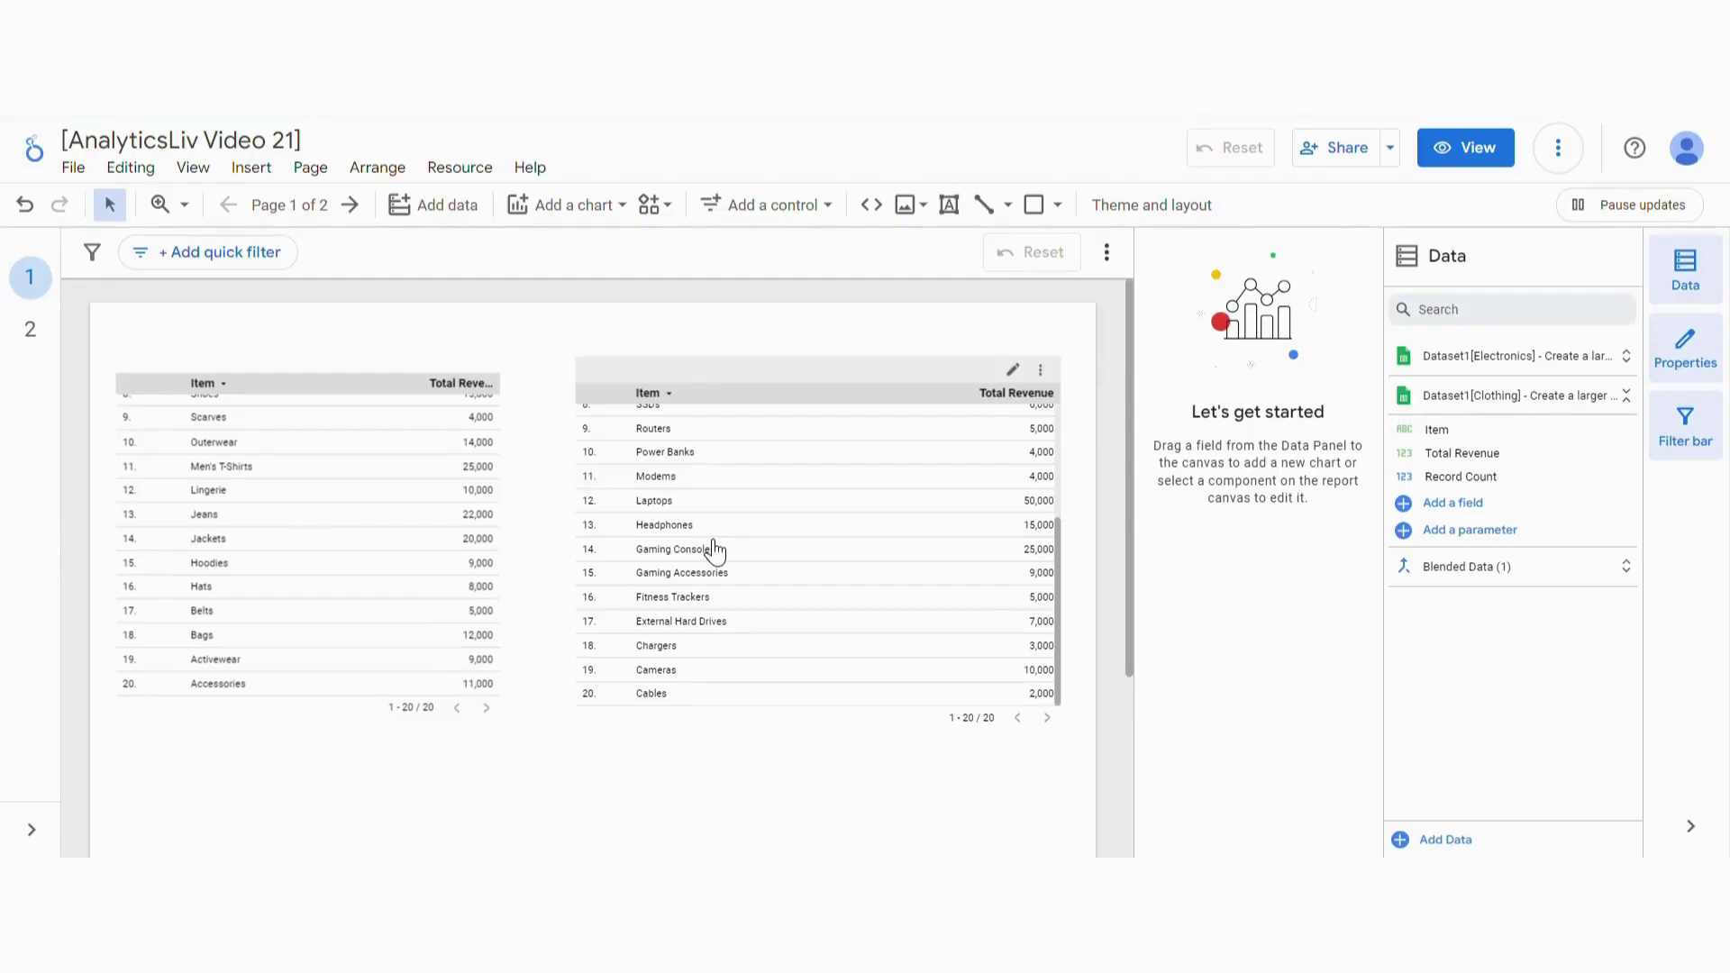
pyautogui.scroll(3, 695, 514)
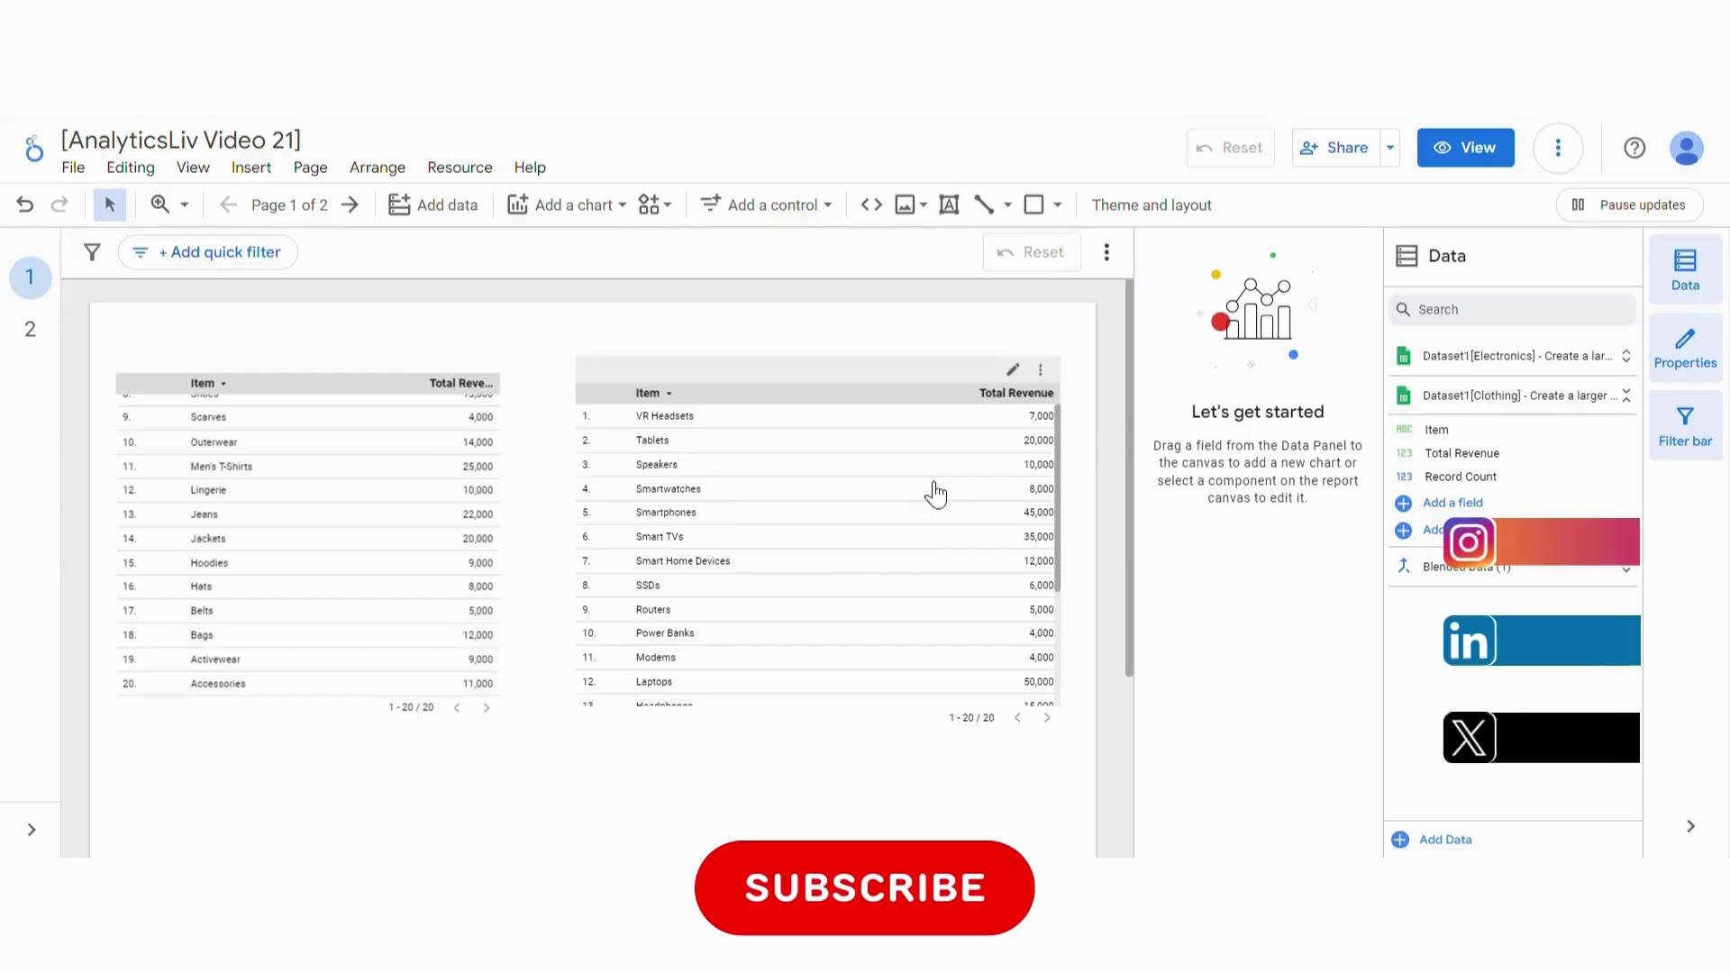
pyautogui.scroll(-1, 1116, 431)
pyautogui.scroll(-3, 1115, 431)
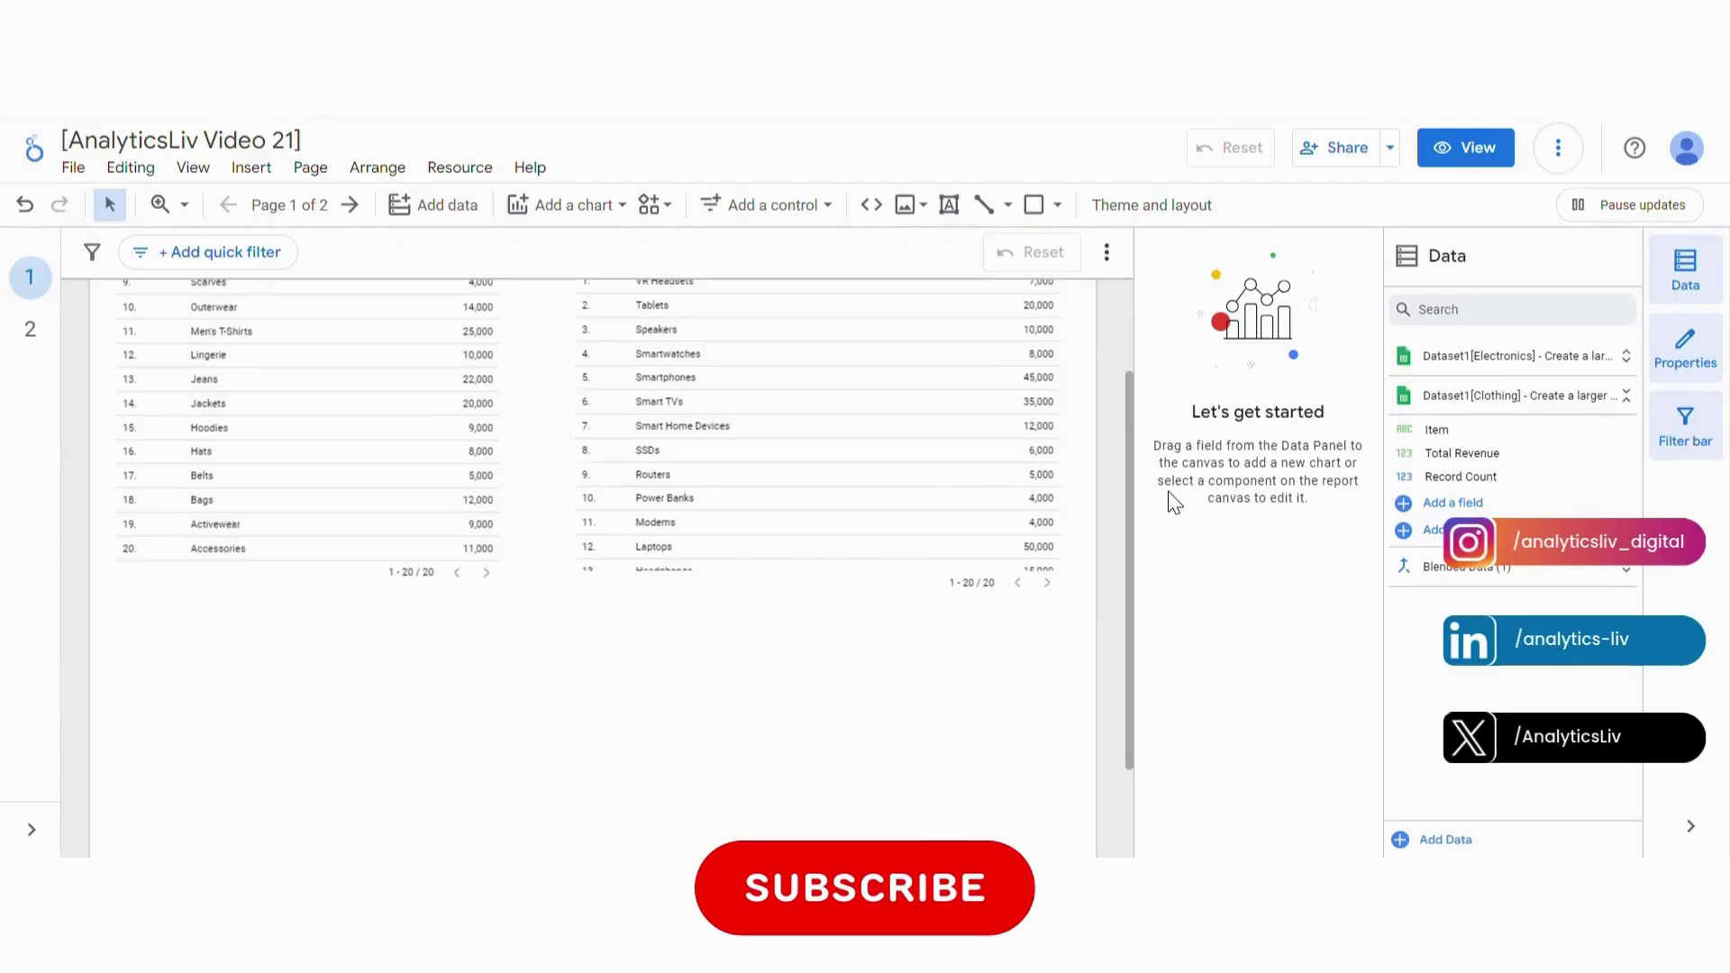
pyautogui.click(344, 587)
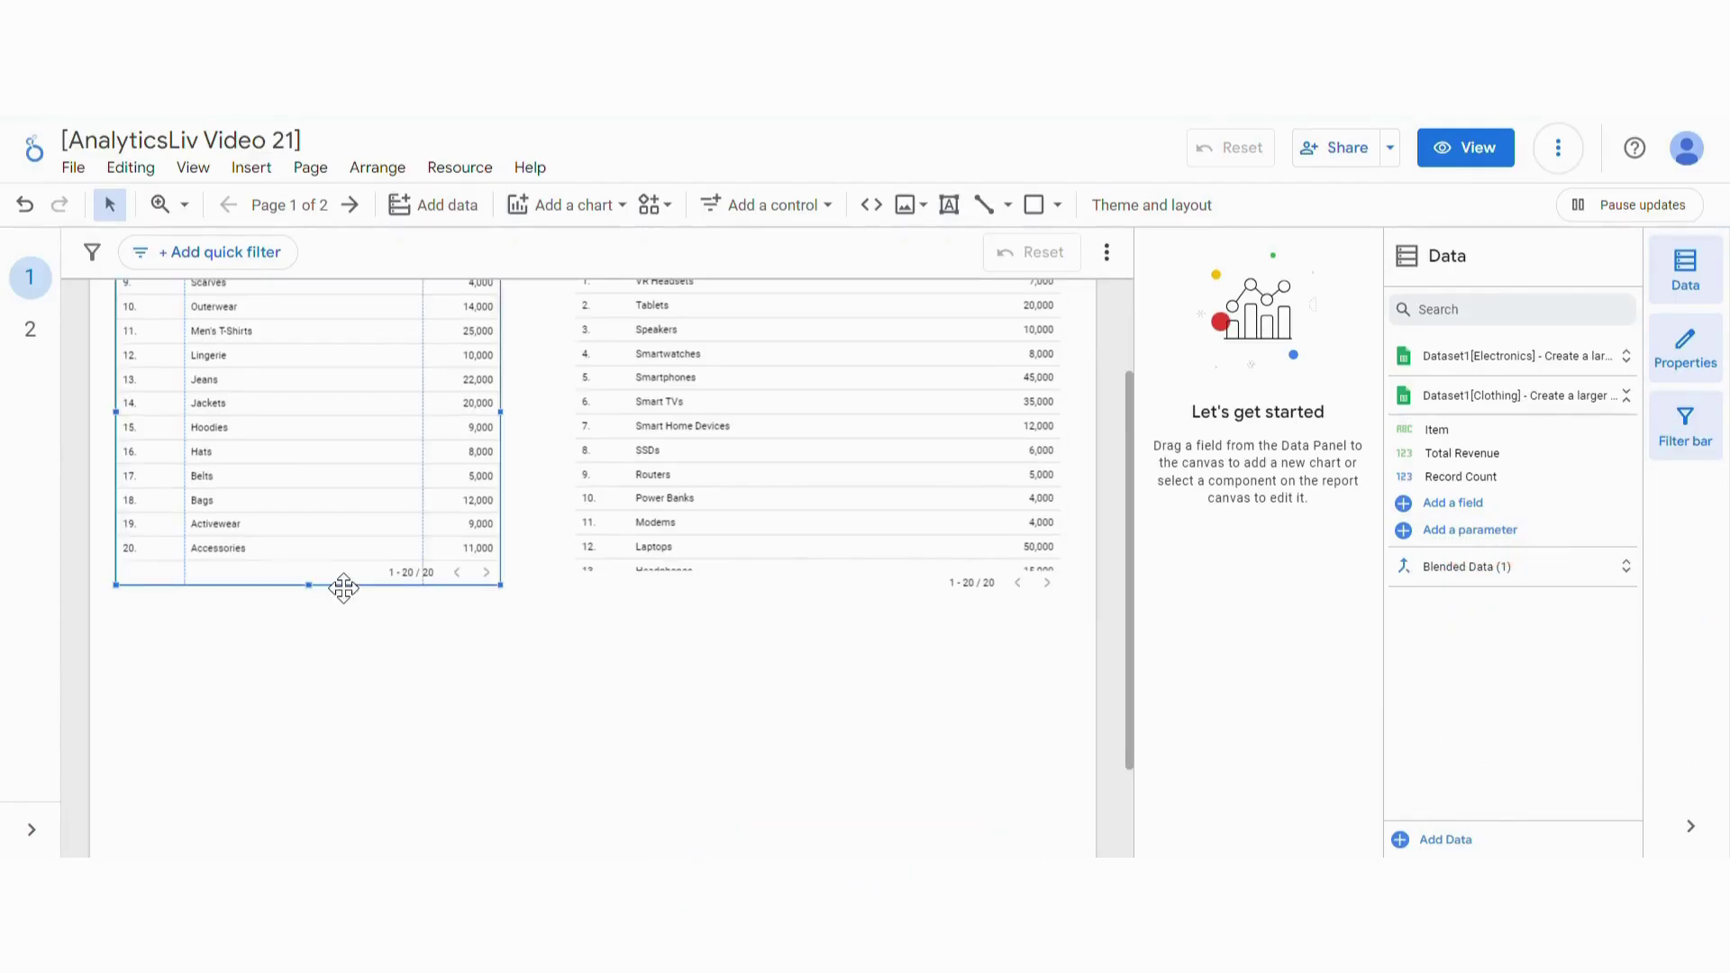
pyautogui.keyDown('shift'); pyautogui.click(711, 599); pyautogui.keyUp('shift')
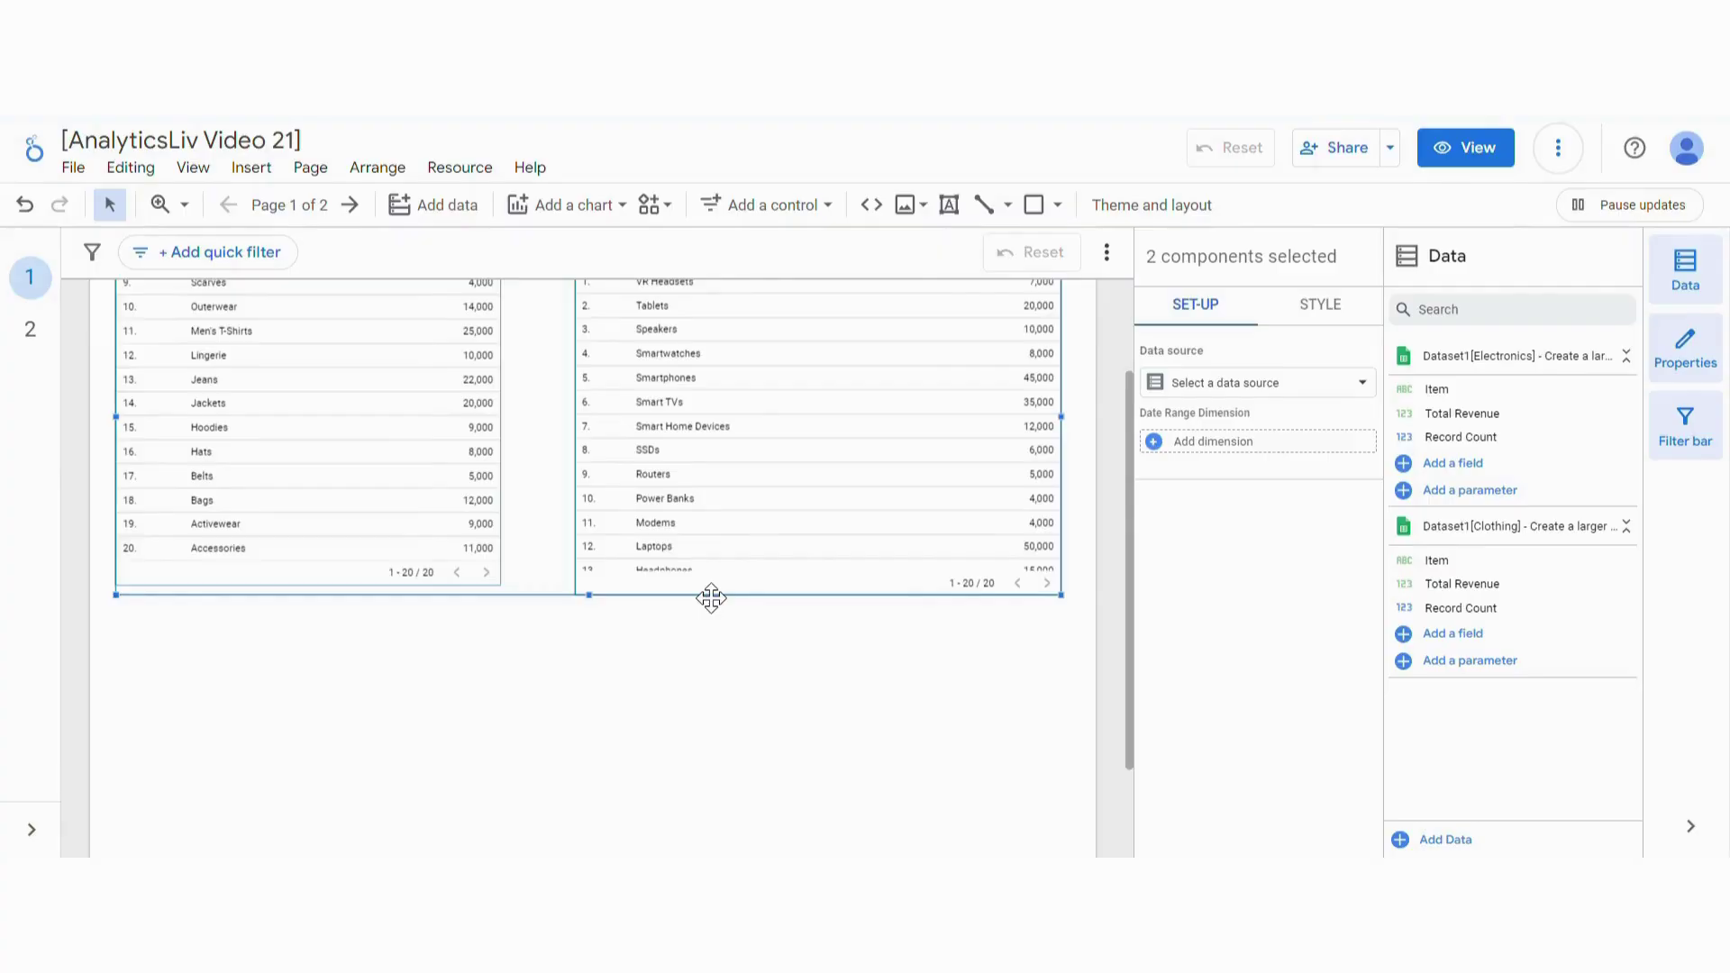
# - Blend the two selected tables into a new chart and drag it below them
pyautogui.rightClick(711, 599)
pyautogui.scroll(-1, 808, 784)
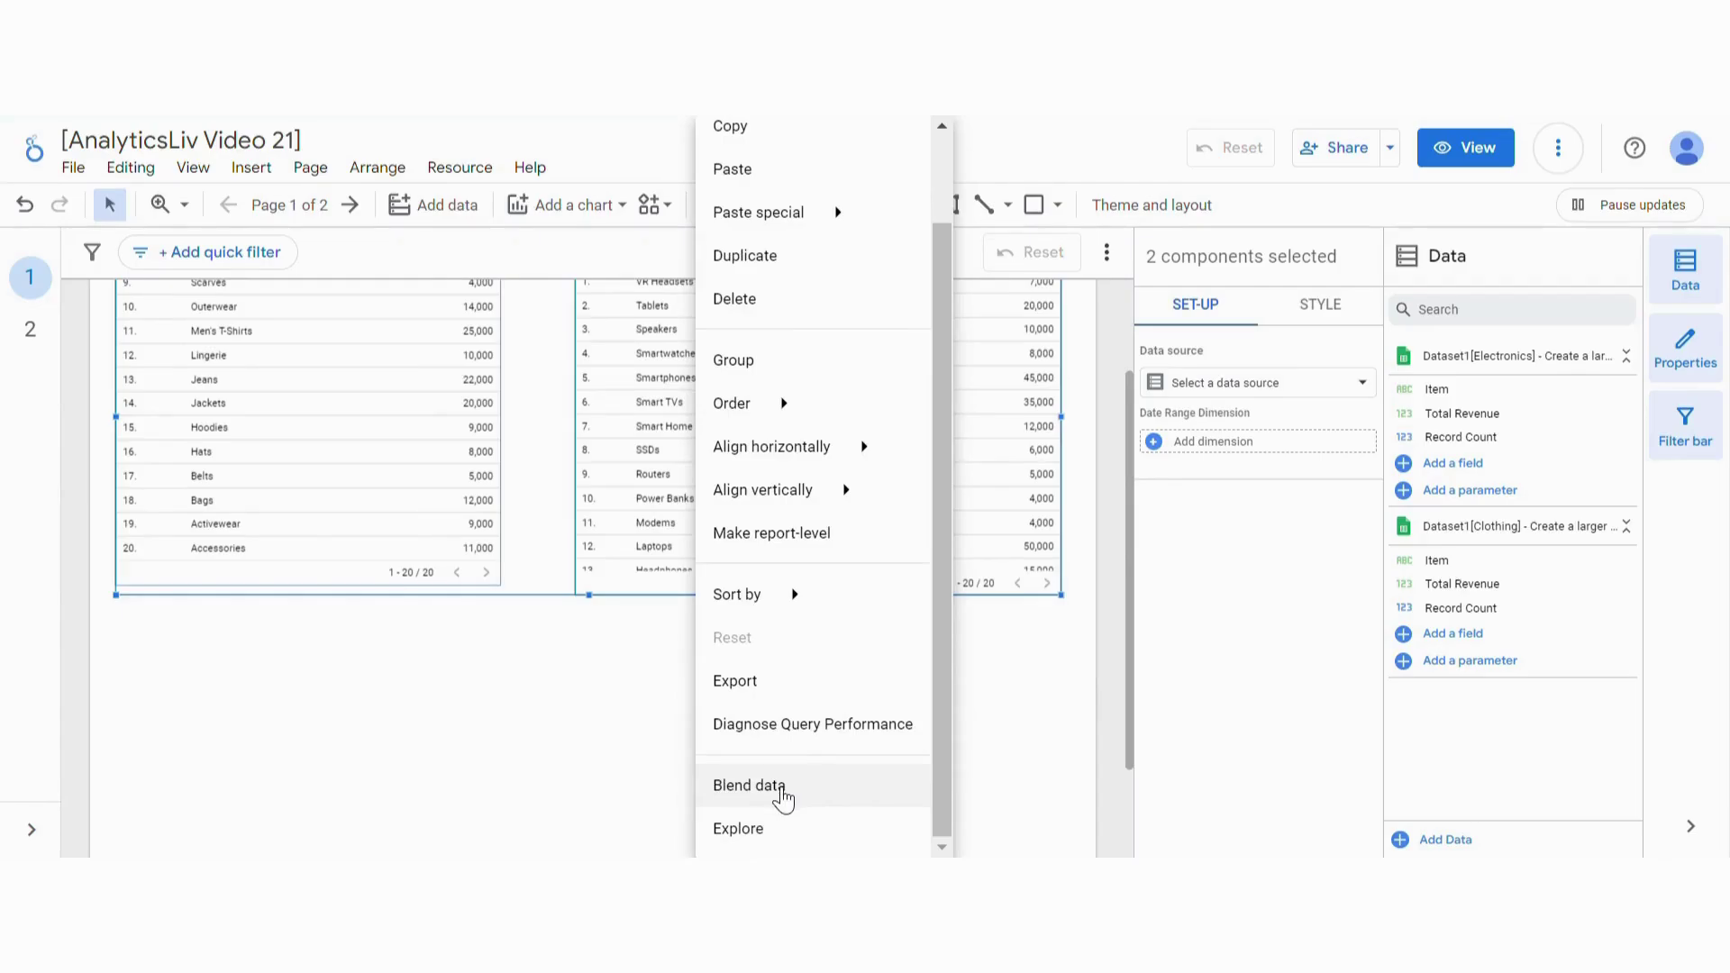
pyautogui.click(782, 800)
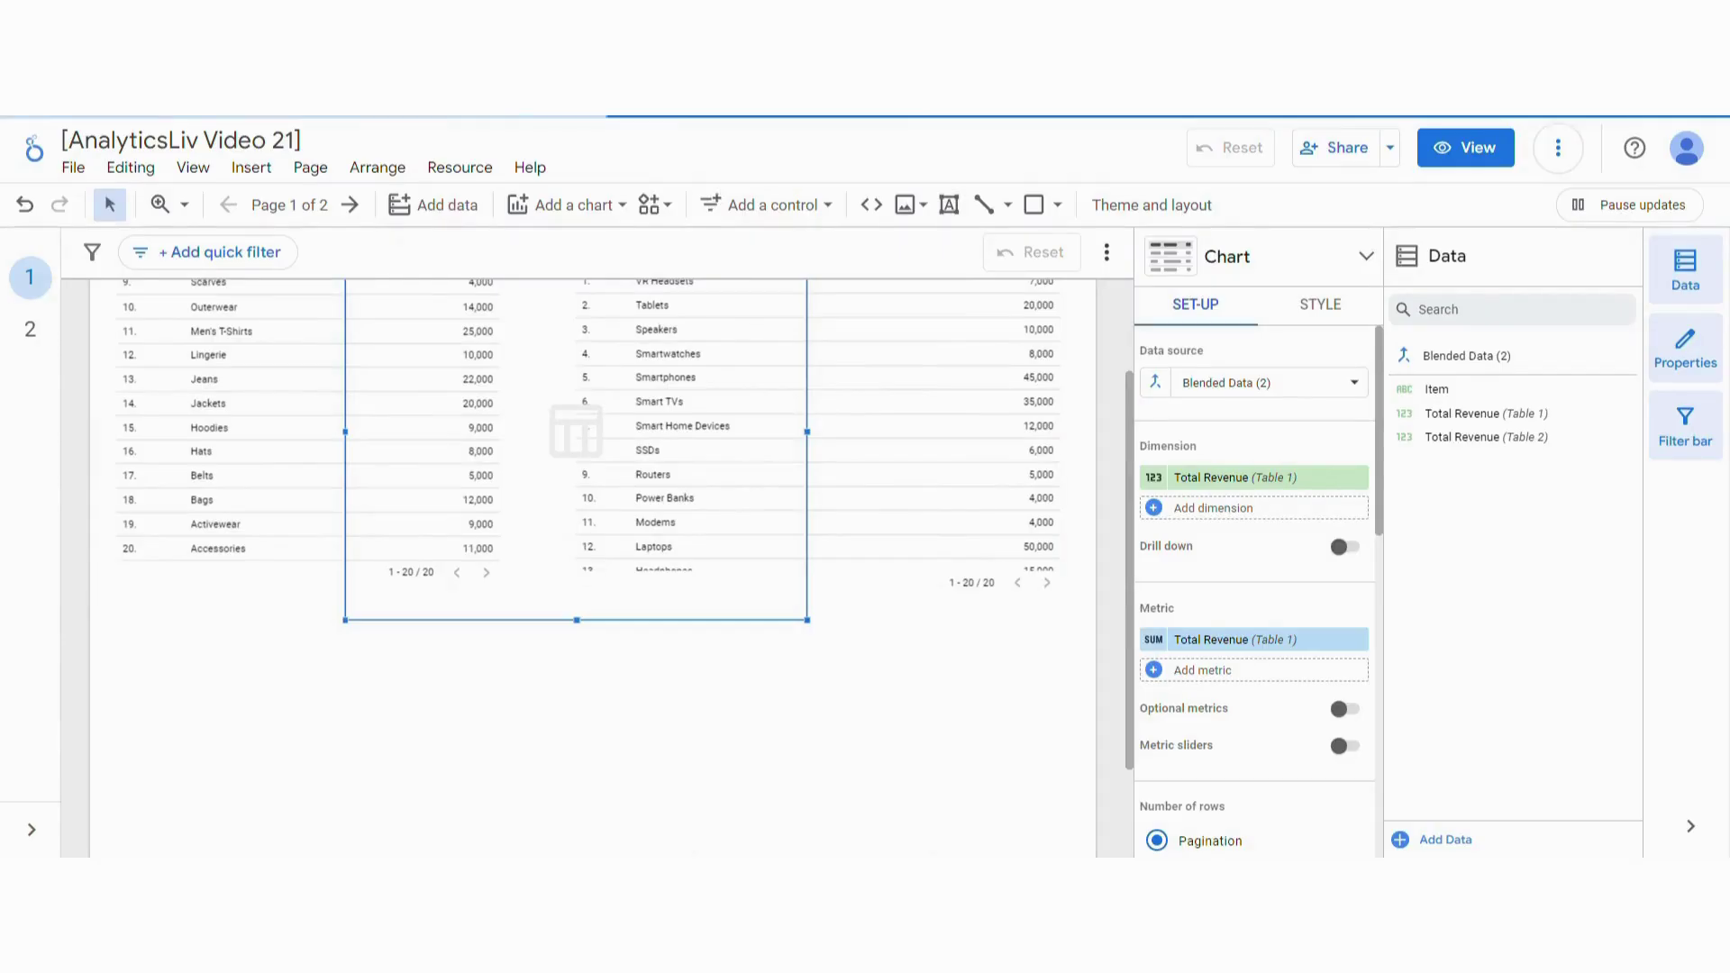
pyautogui.scroll(-2, 772, 756)
pyautogui.moveTo(688, 456); pyautogui.dragTo(696, 813)
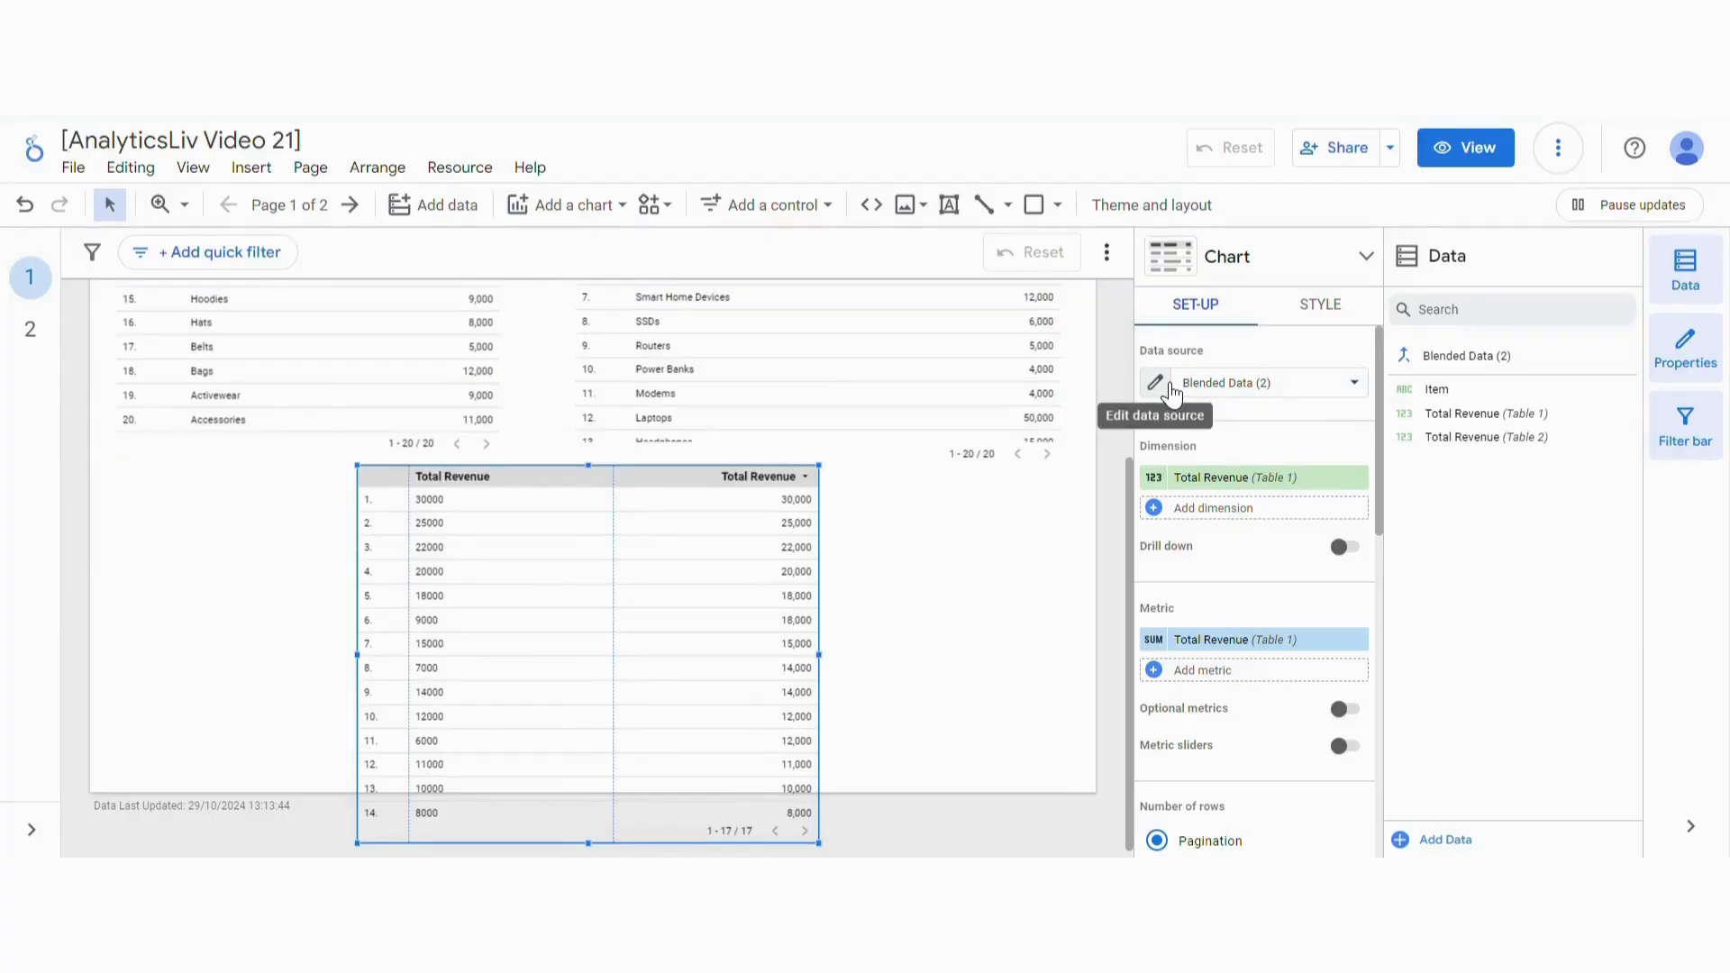
# - Edit the blended source so the Item join is a Full outer join, then save and close
pyautogui.click(1156, 383)
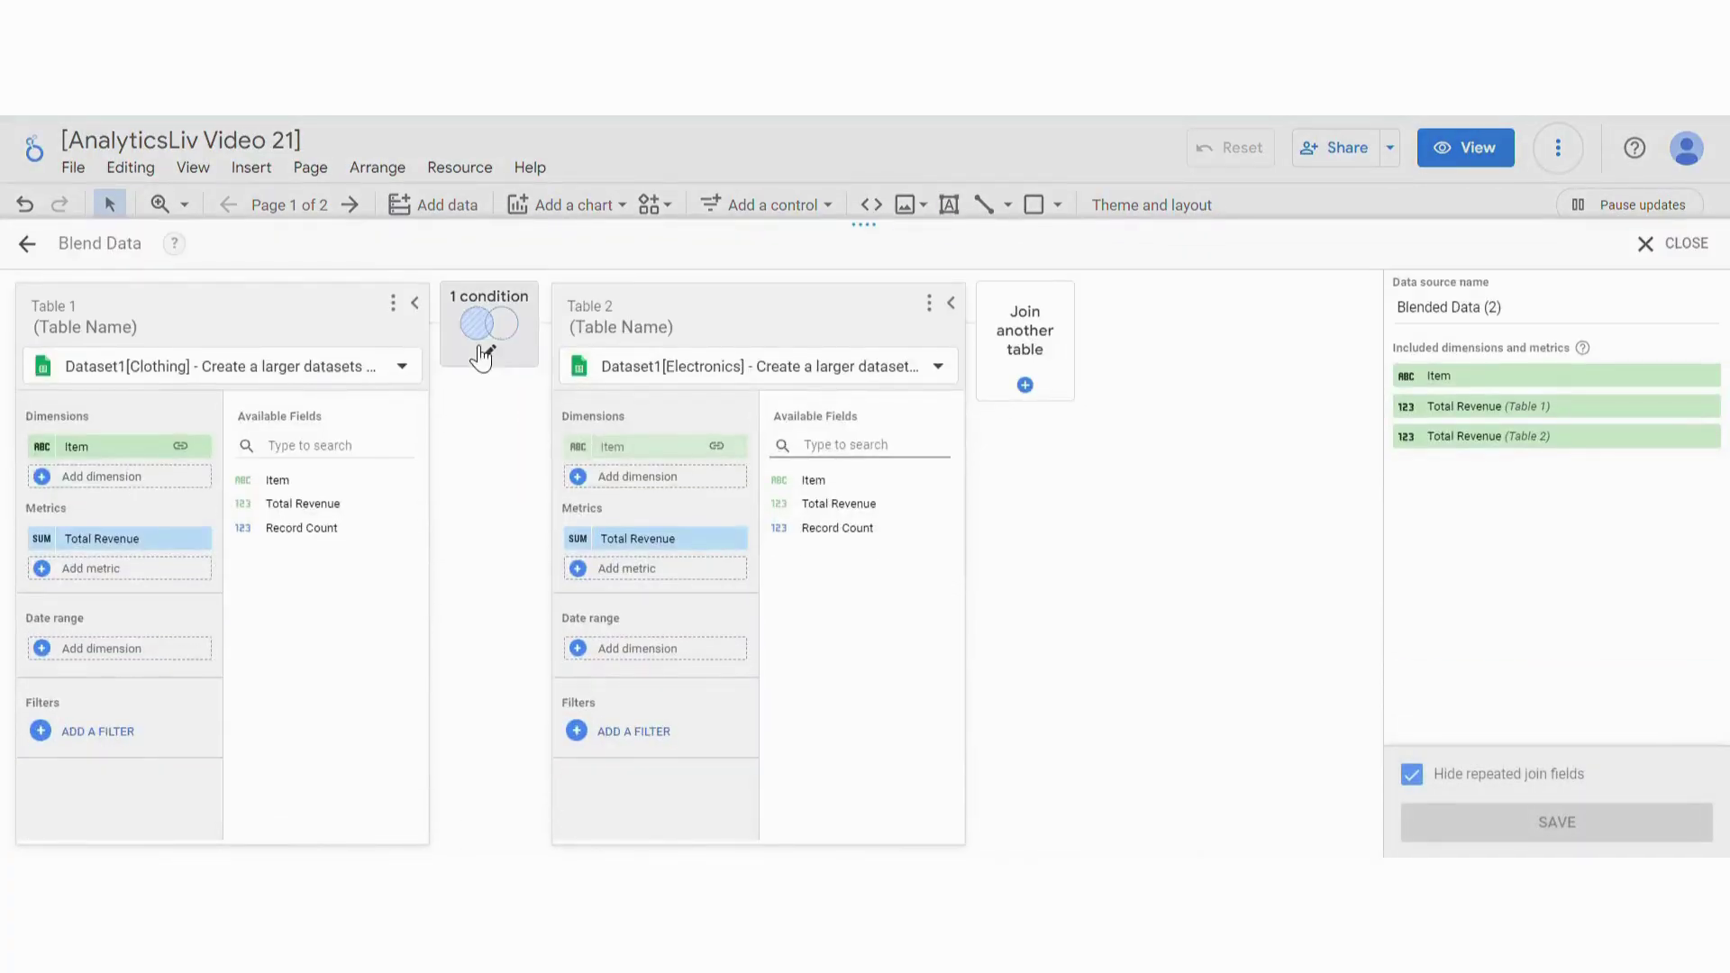
pyautogui.click(475, 332)
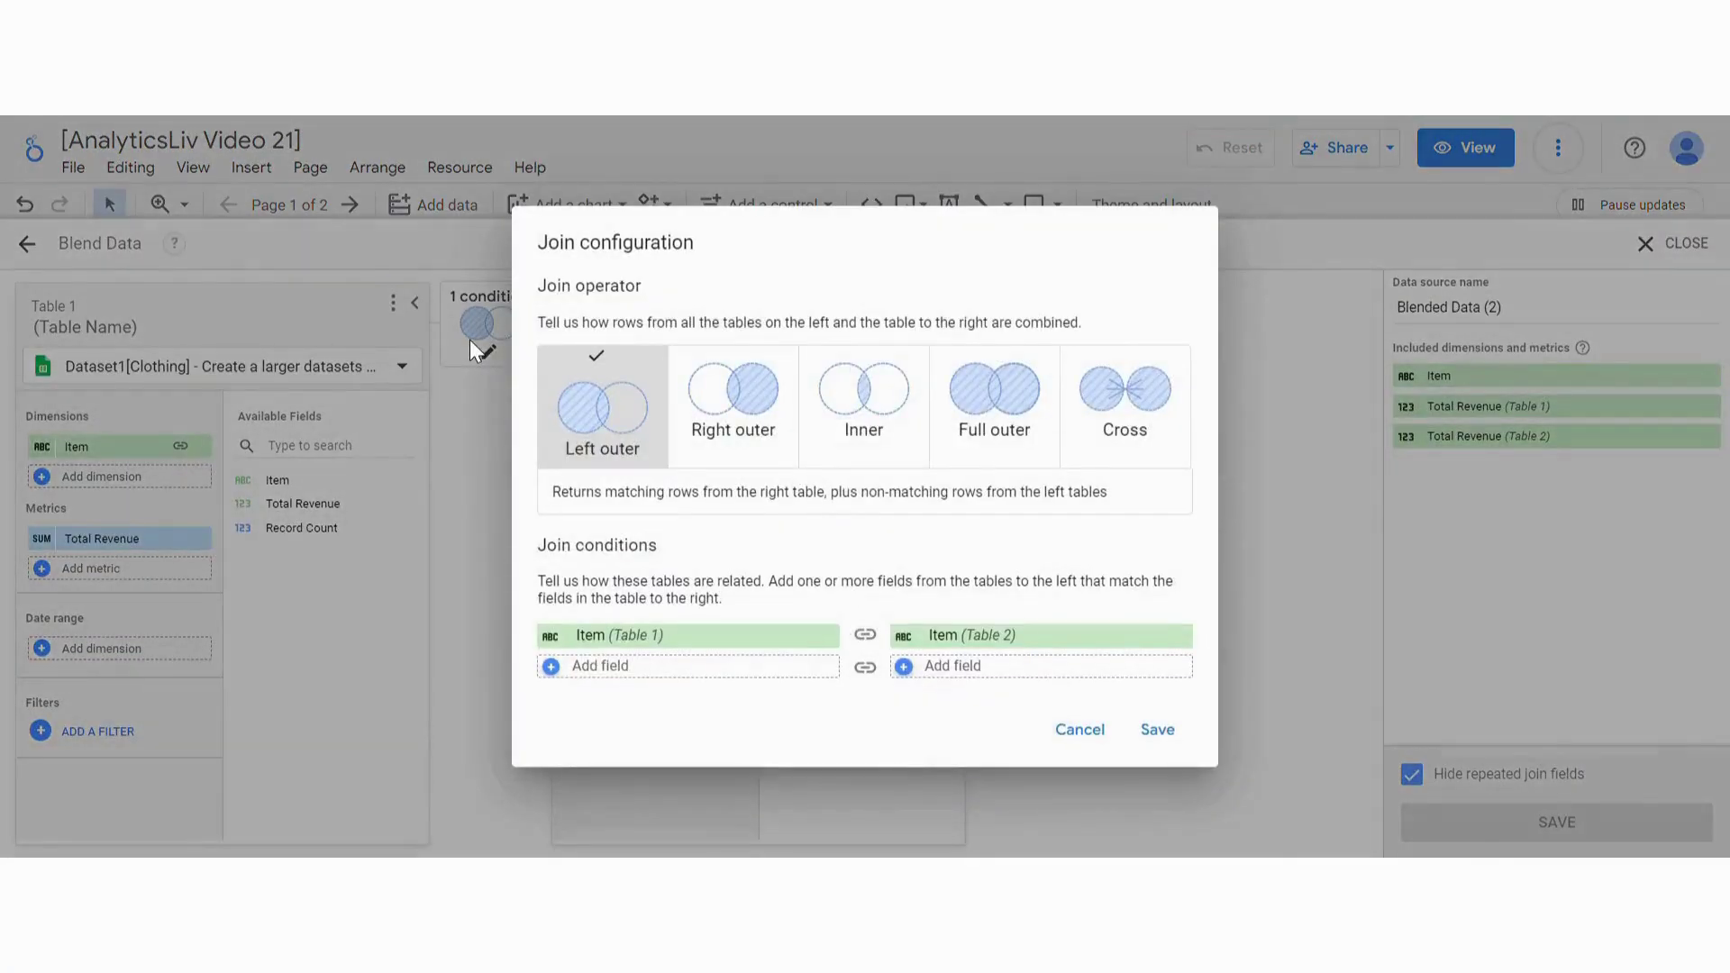
pyautogui.click(995, 396)
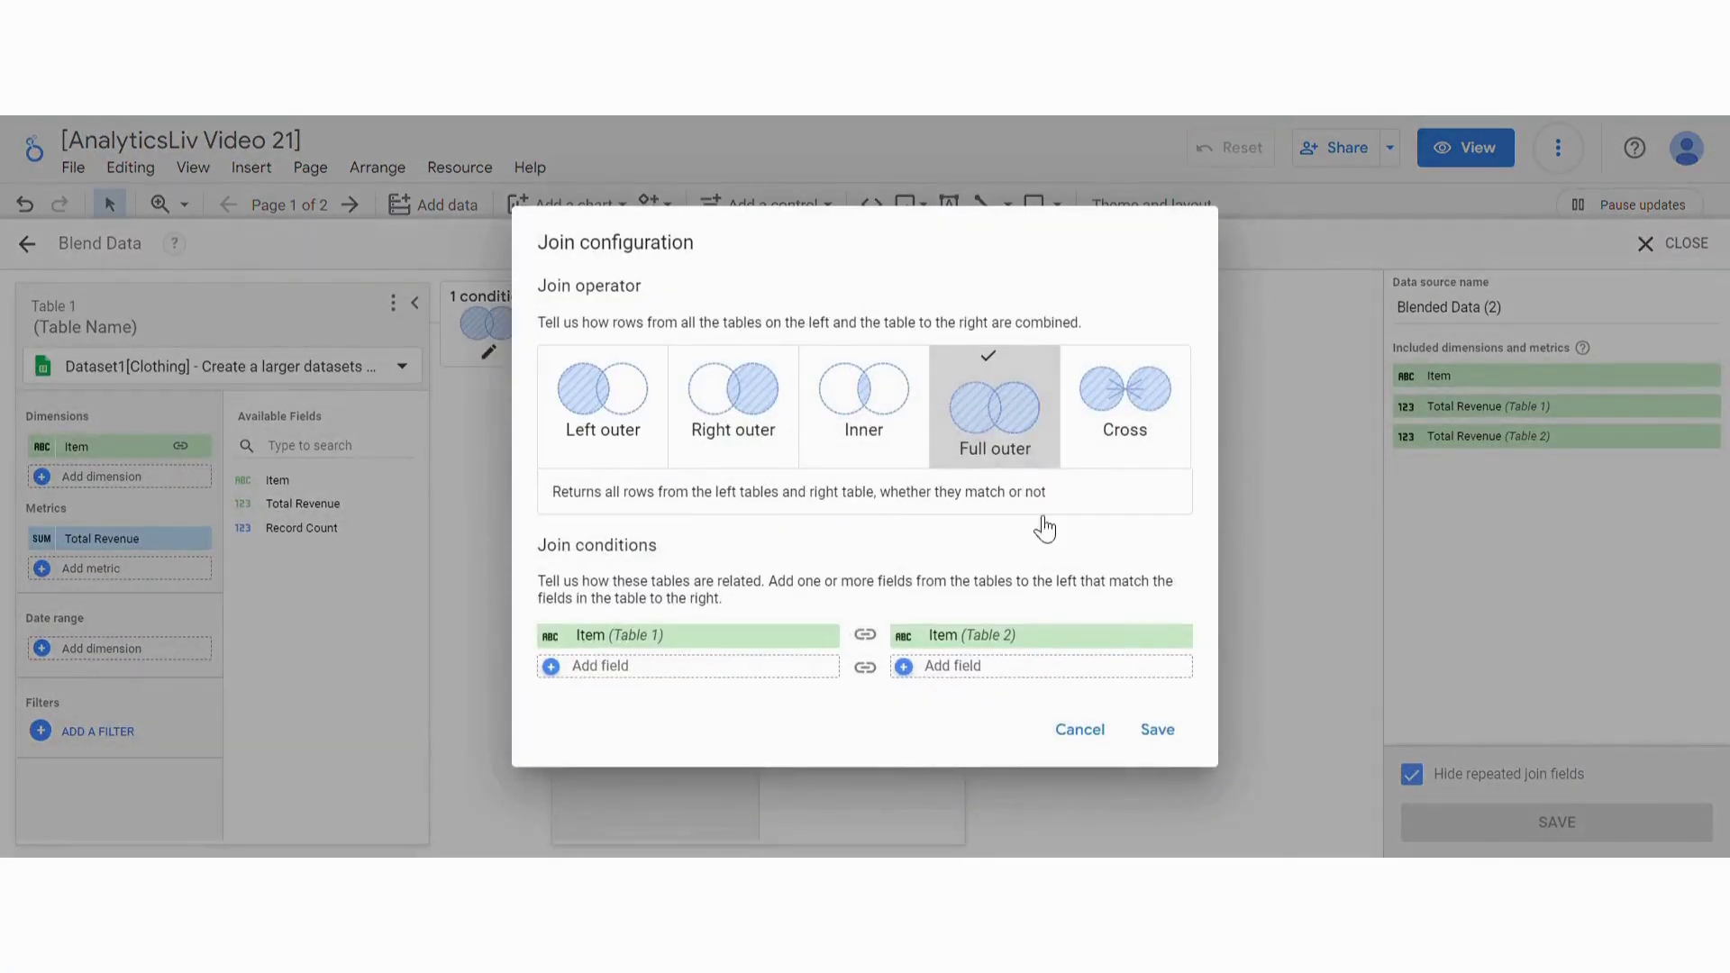
pyautogui.click(1186, 728)
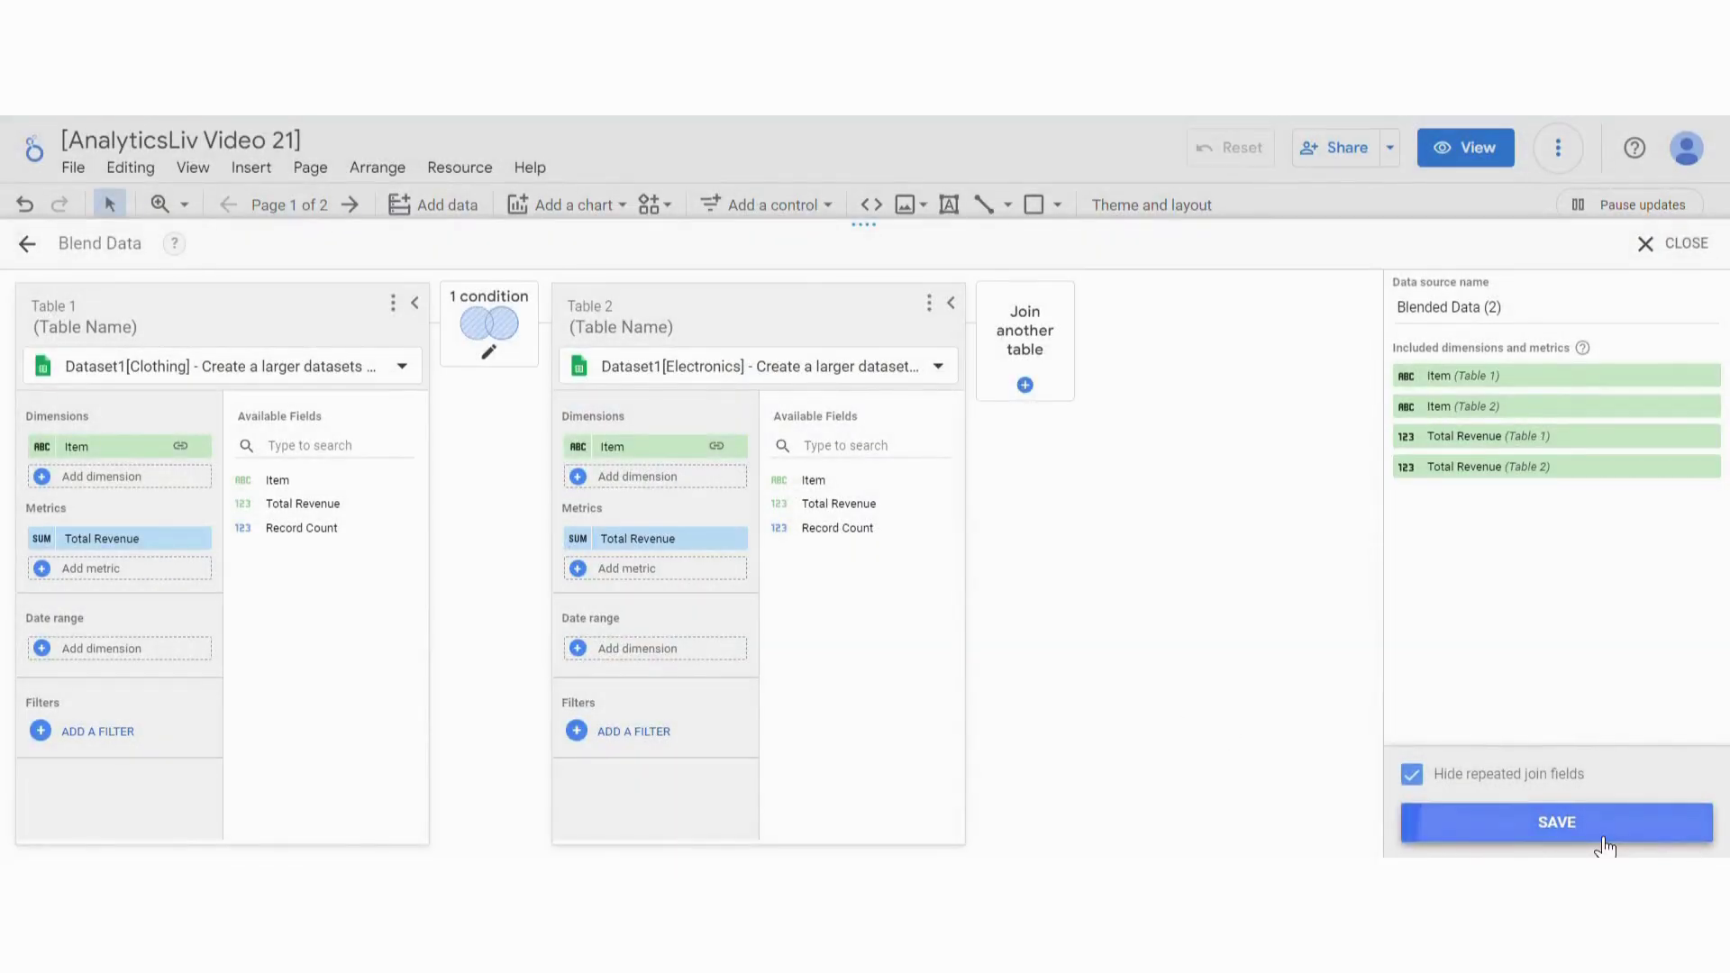
pyautogui.click(1604, 844)
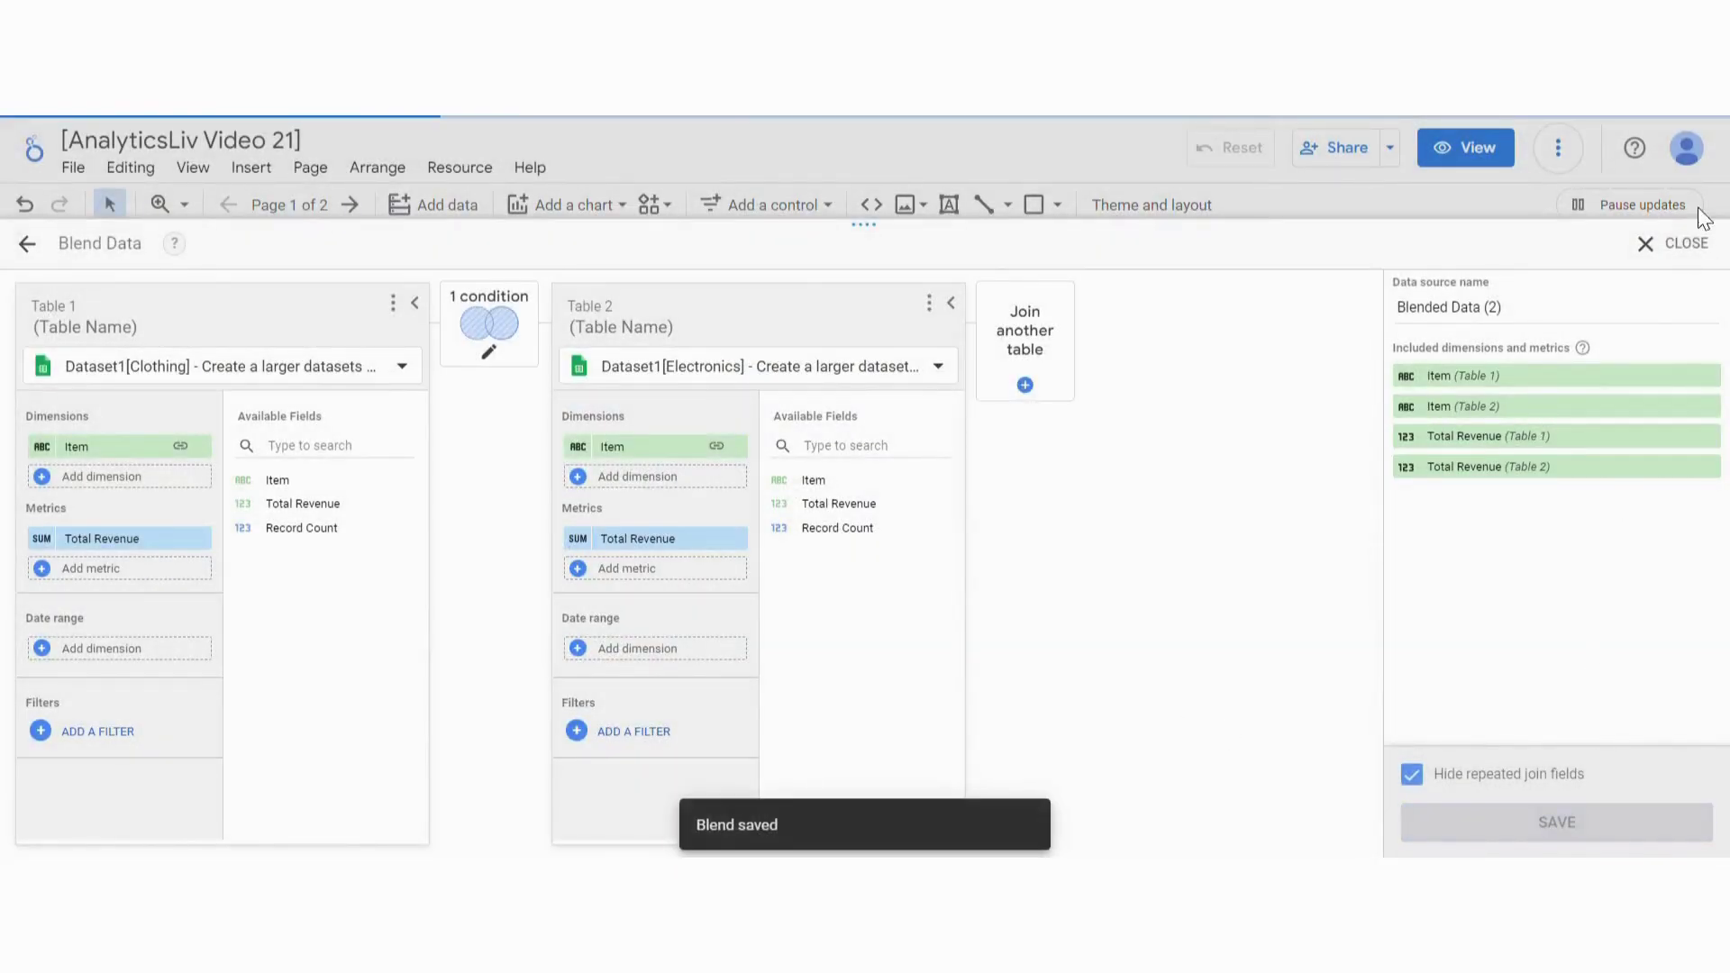
pyautogui.click(1681, 255)
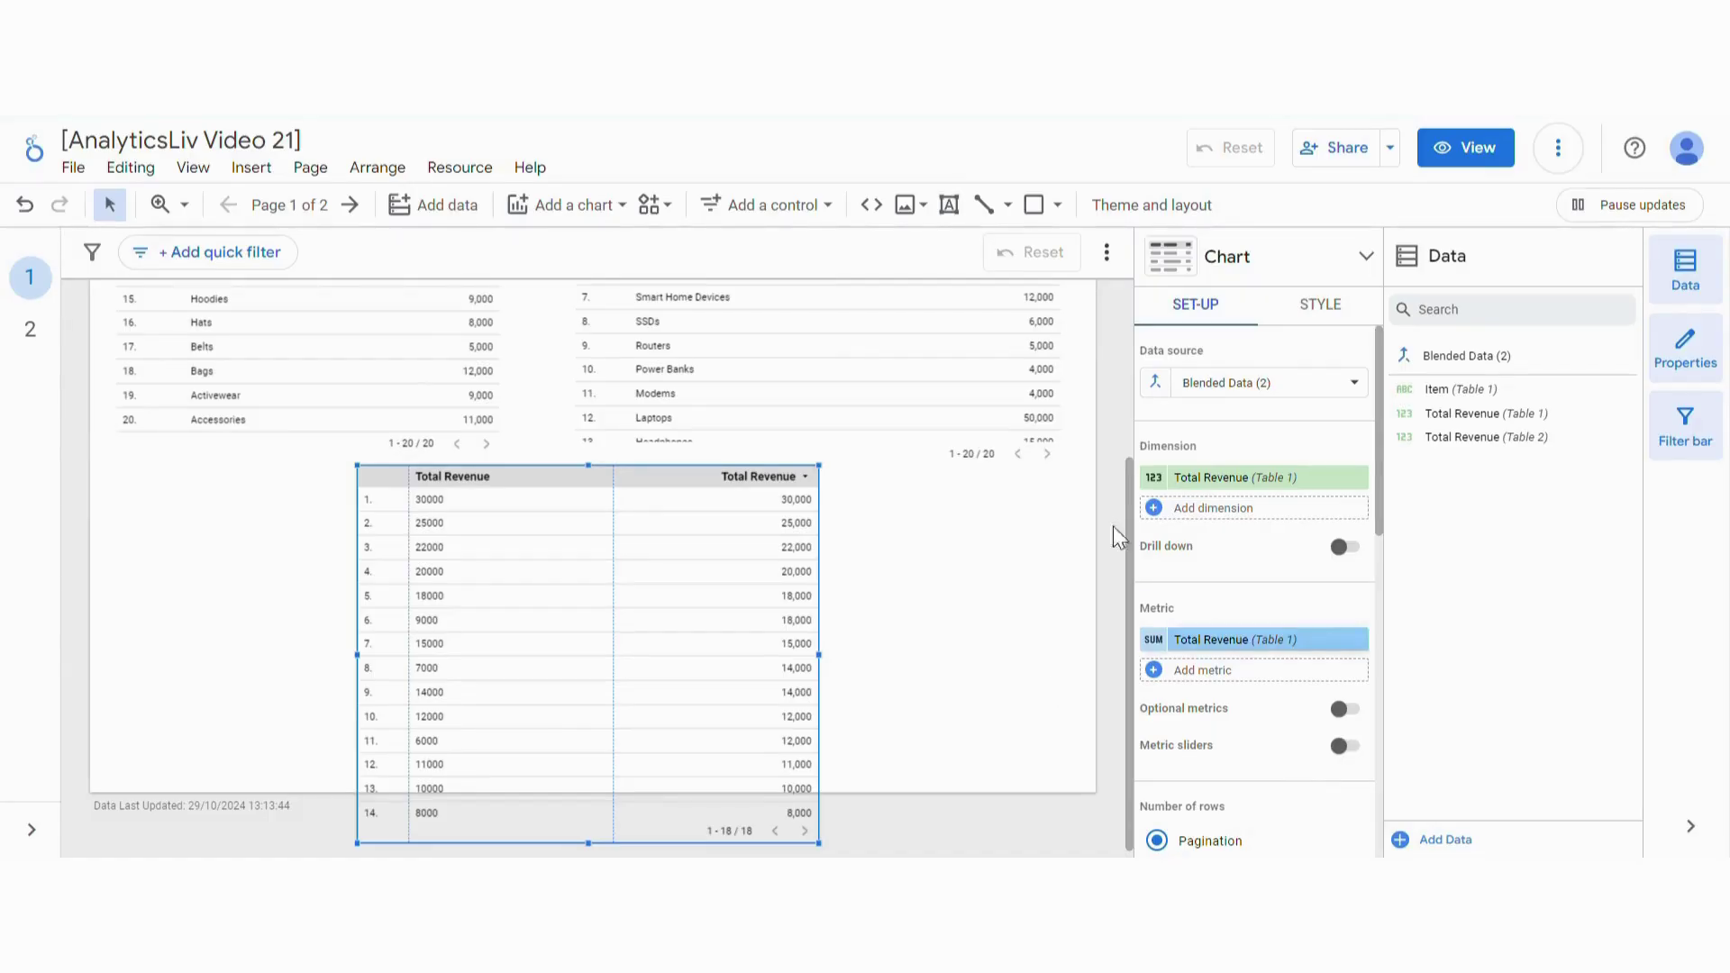
# - Use Item (Table 1) and Item (Table 2) as dimensions and add metric Total Revenue (Table 2)
pyautogui.click(1274, 477)
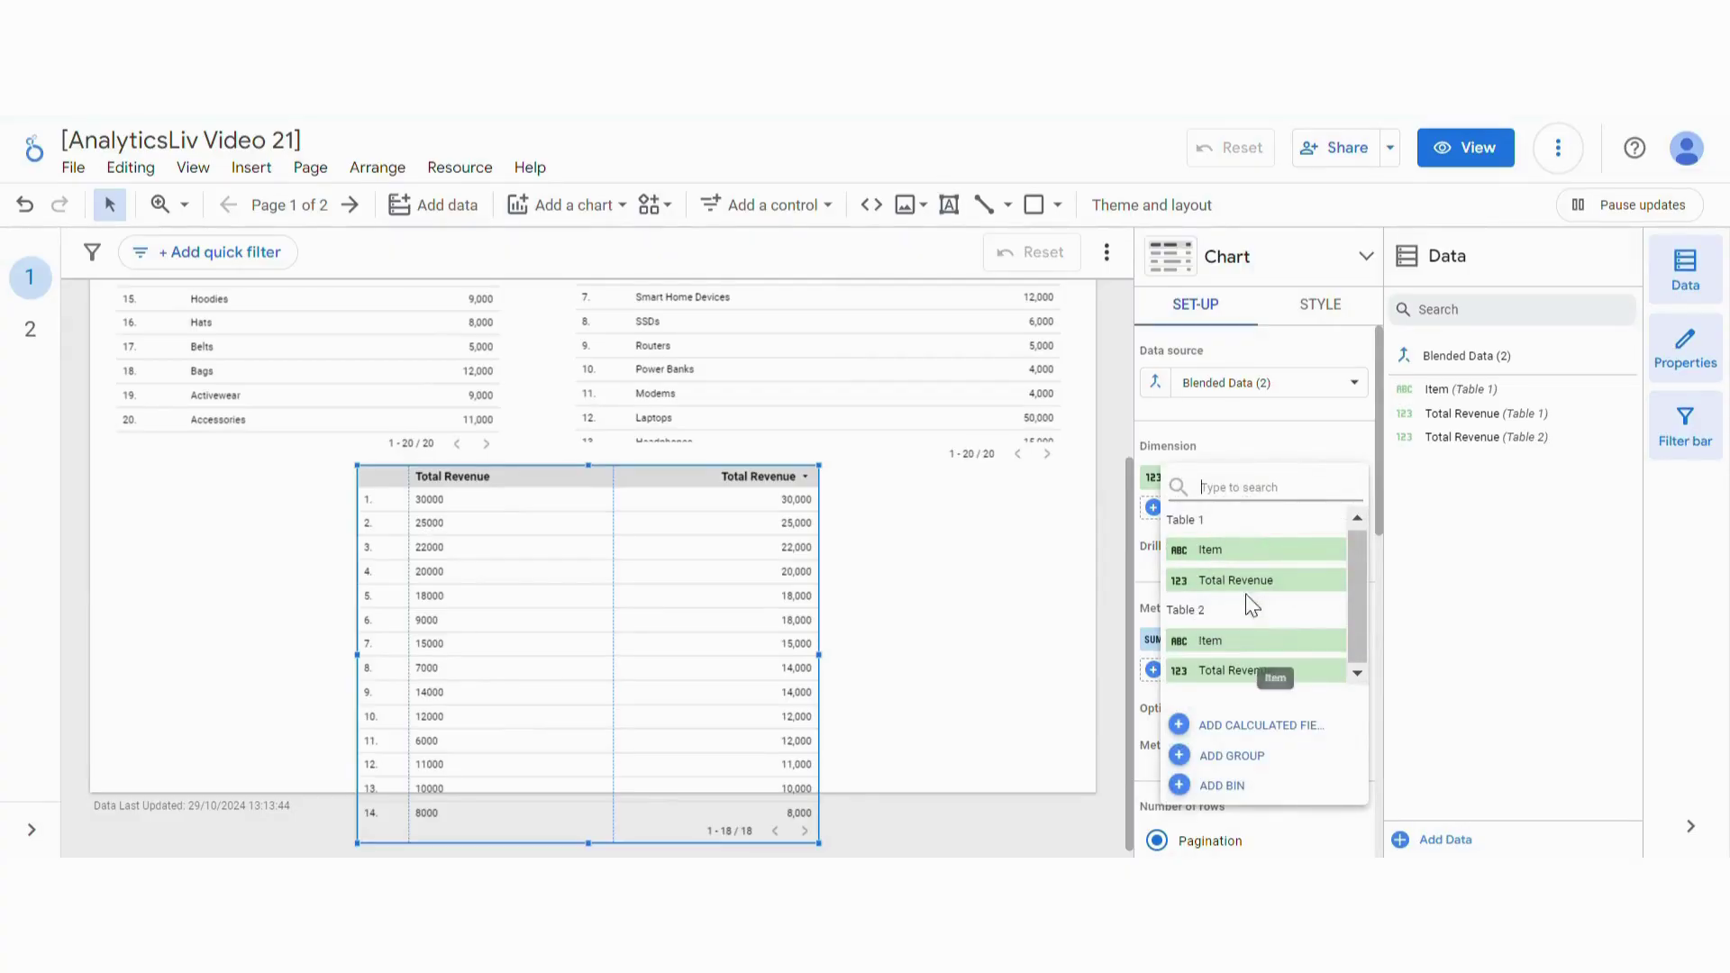
pyautogui.click(1270, 551)
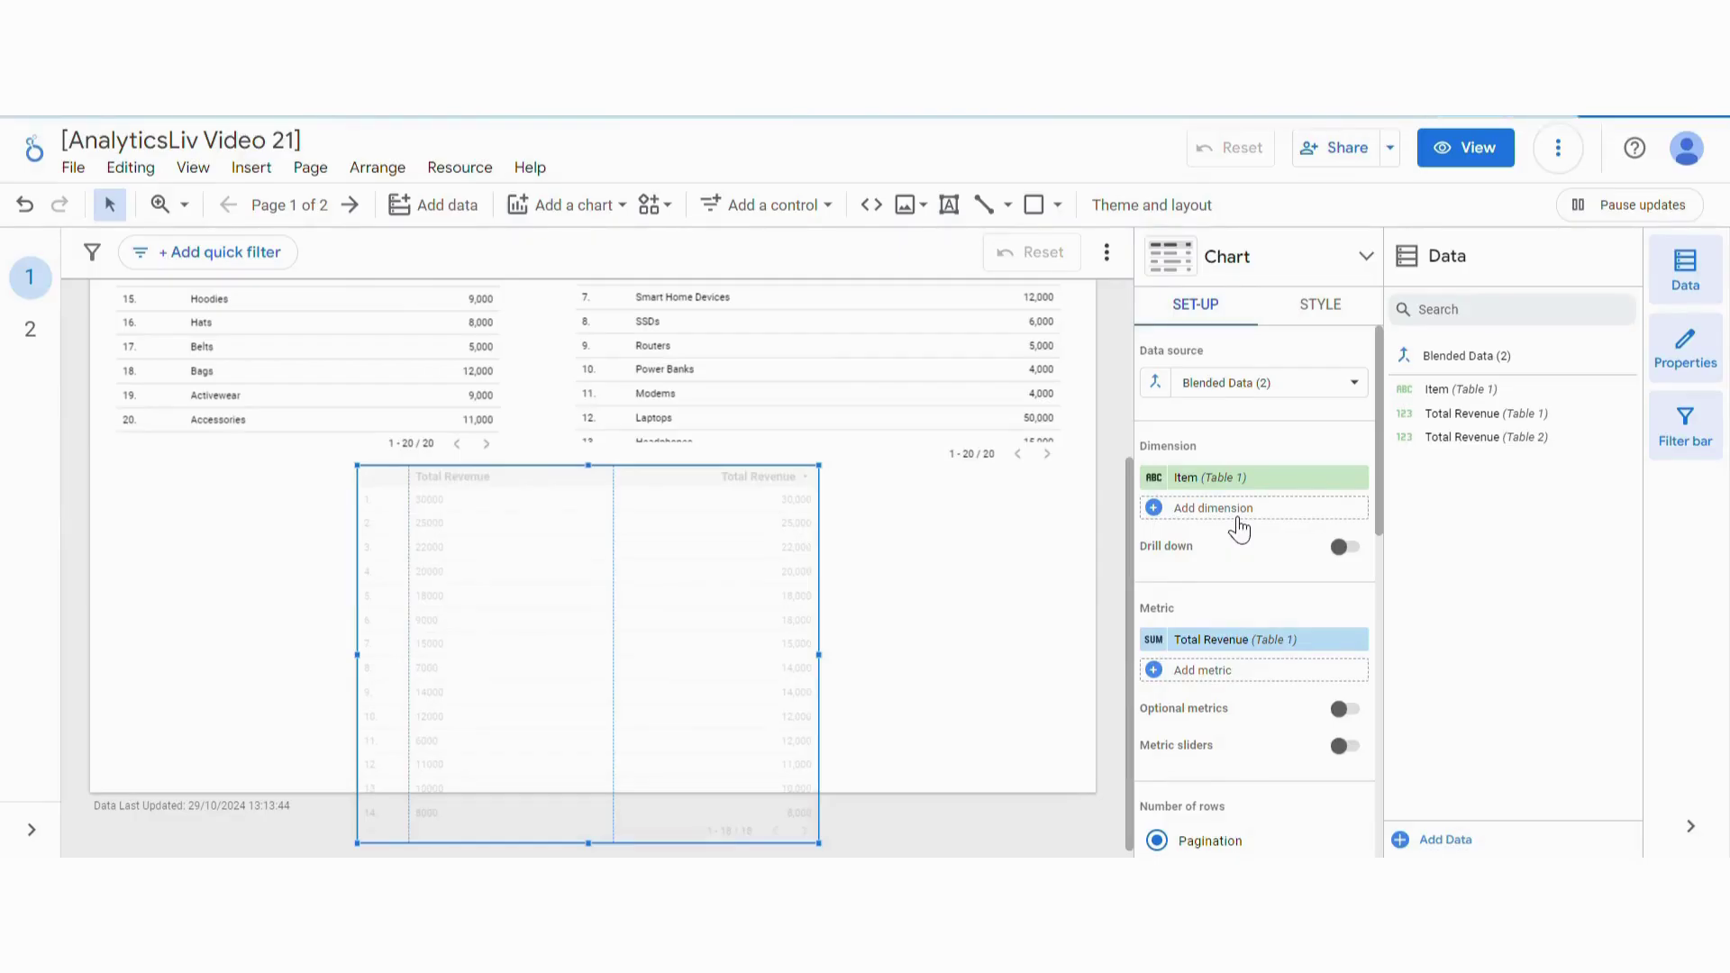
pyautogui.click(1238, 512)
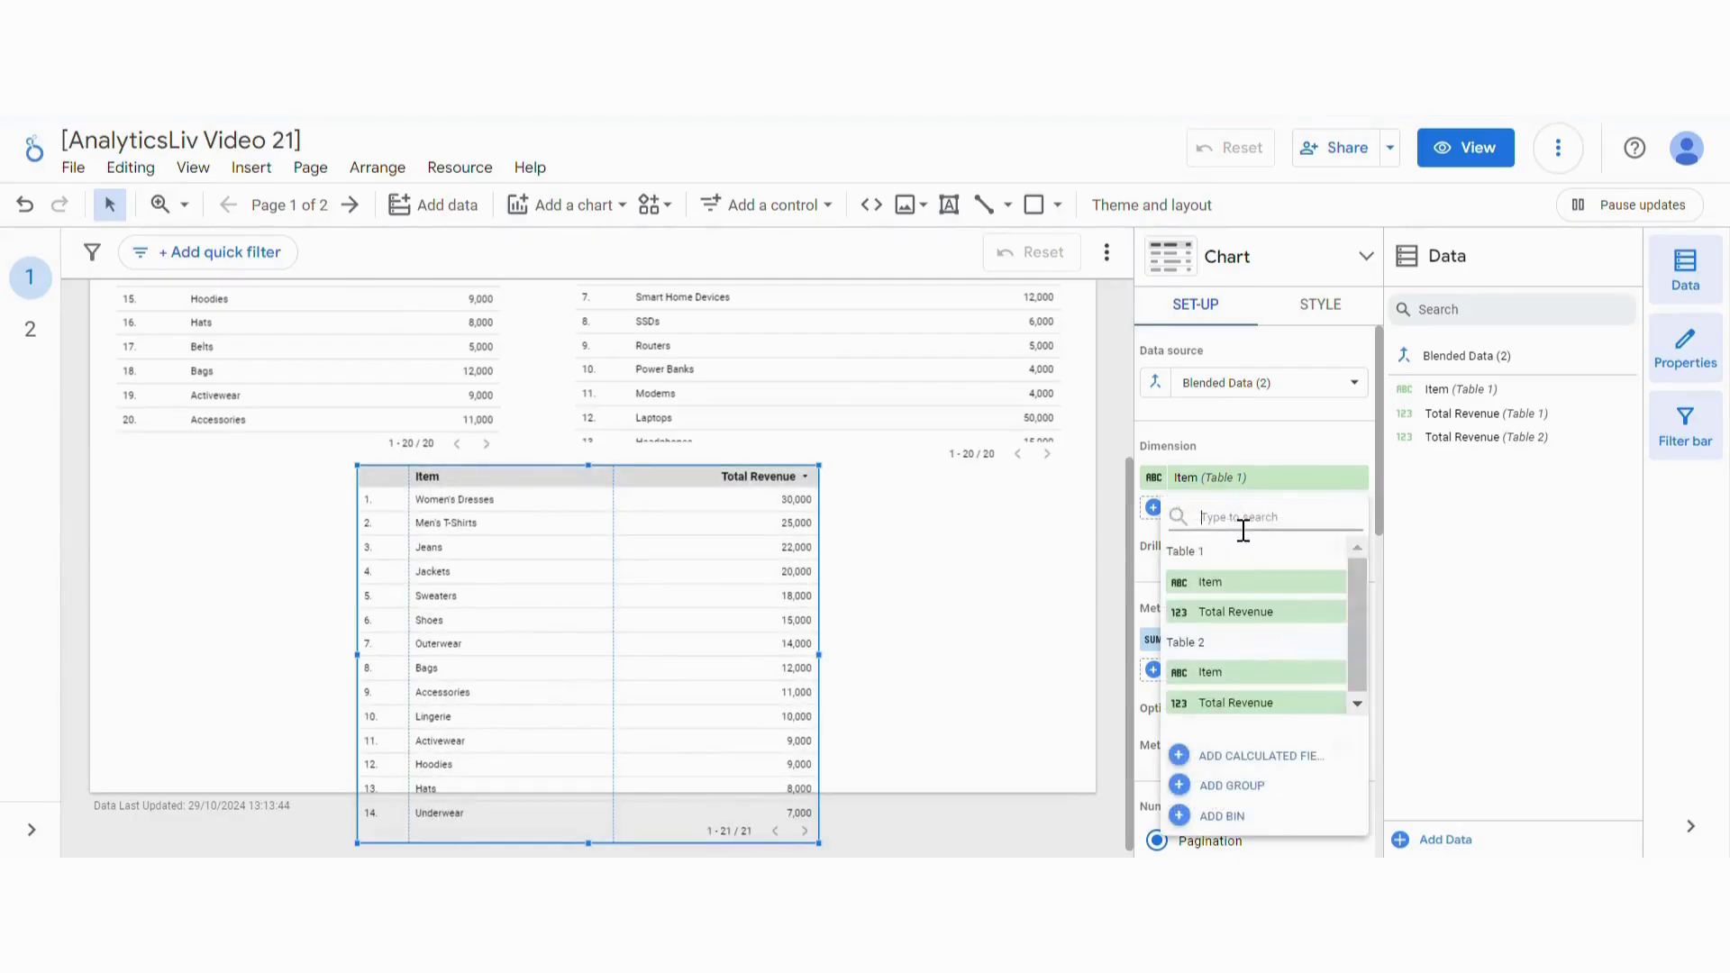
pyautogui.click(1234, 676)
pyautogui.click(1252, 703)
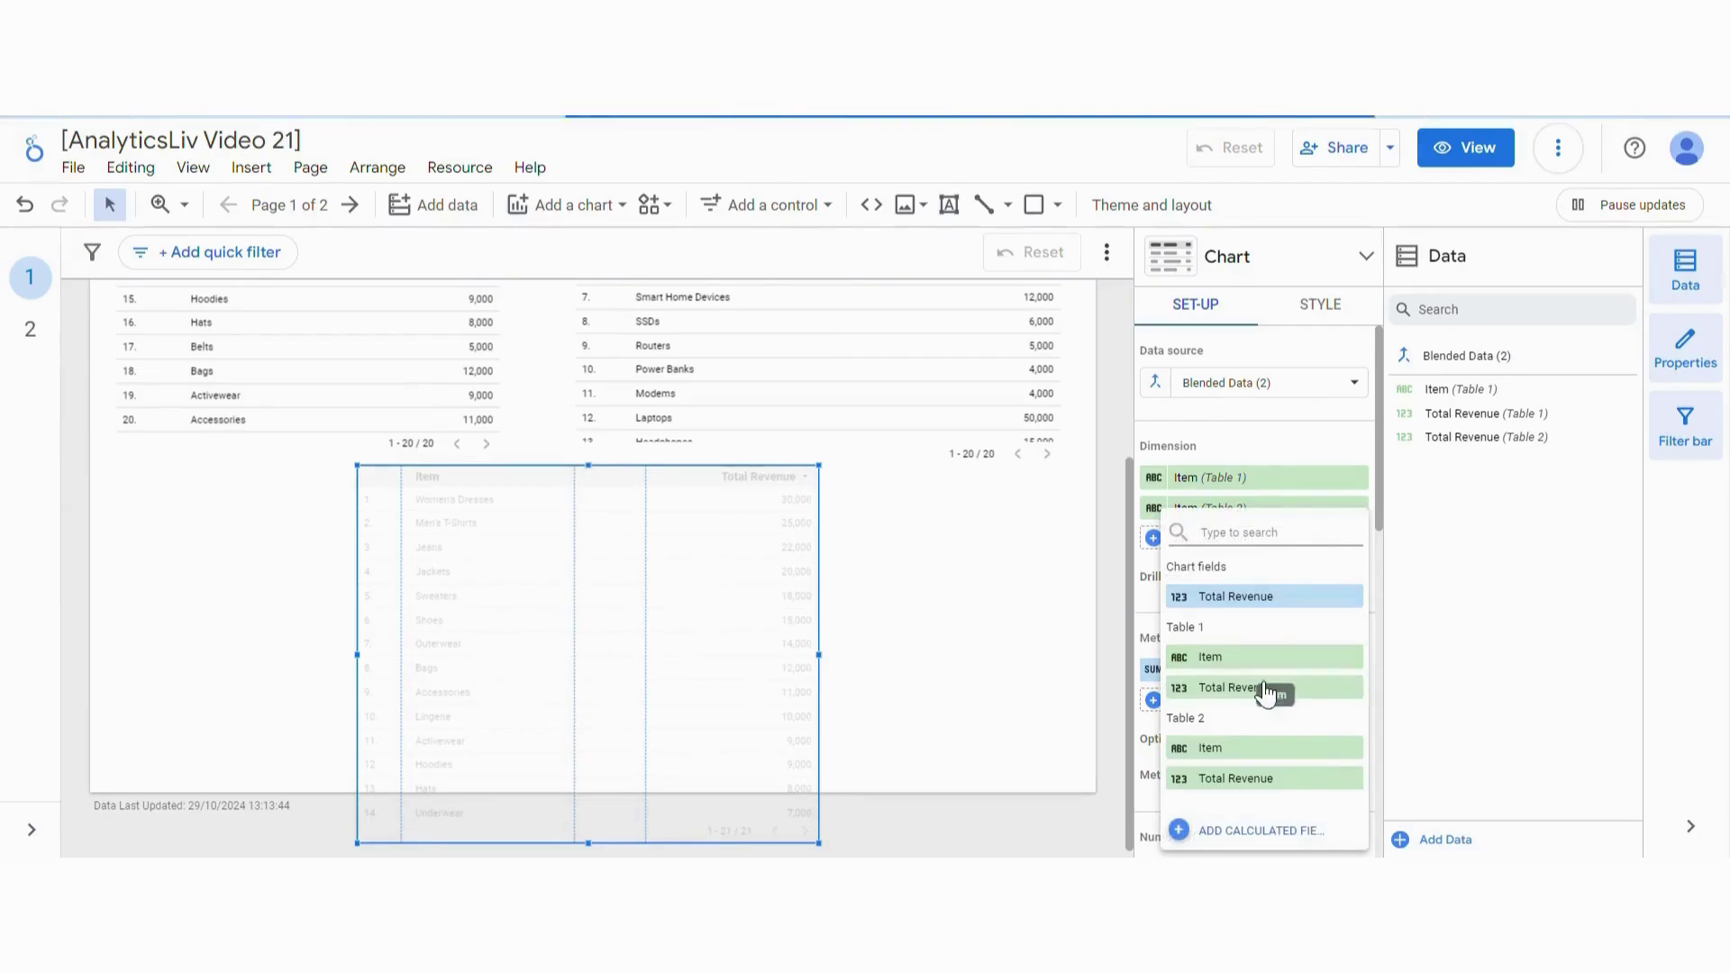
pyautogui.click(1274, 780)
# - Move the blended table up-left and enlarge it across the page
pyautogui.moveTo(676, 602); pyautogui.dragTo(520, 487)
pyautogui.moveTo(717, 764); pyautogui.dragTo(786, 793)
pyautogui.moveTo(902, 834); pyautogui.dragTo(996, 853)
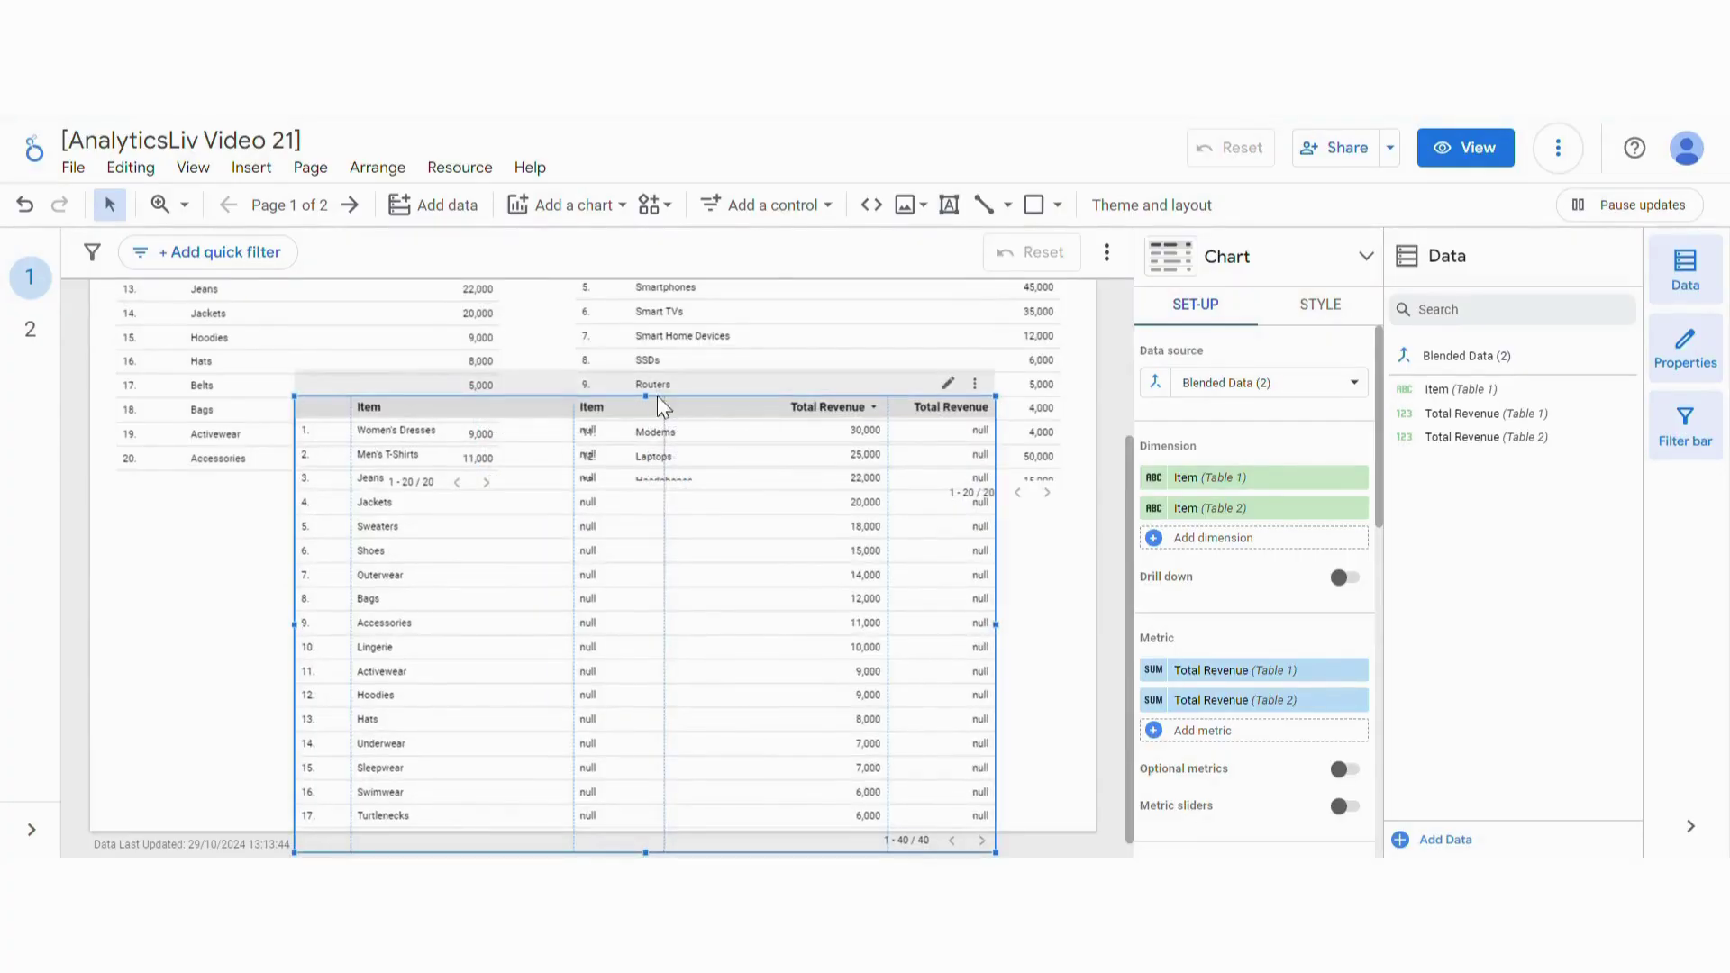
pyautogui.moveTo(657, 396); pyautogui.dragTo(645, 532)
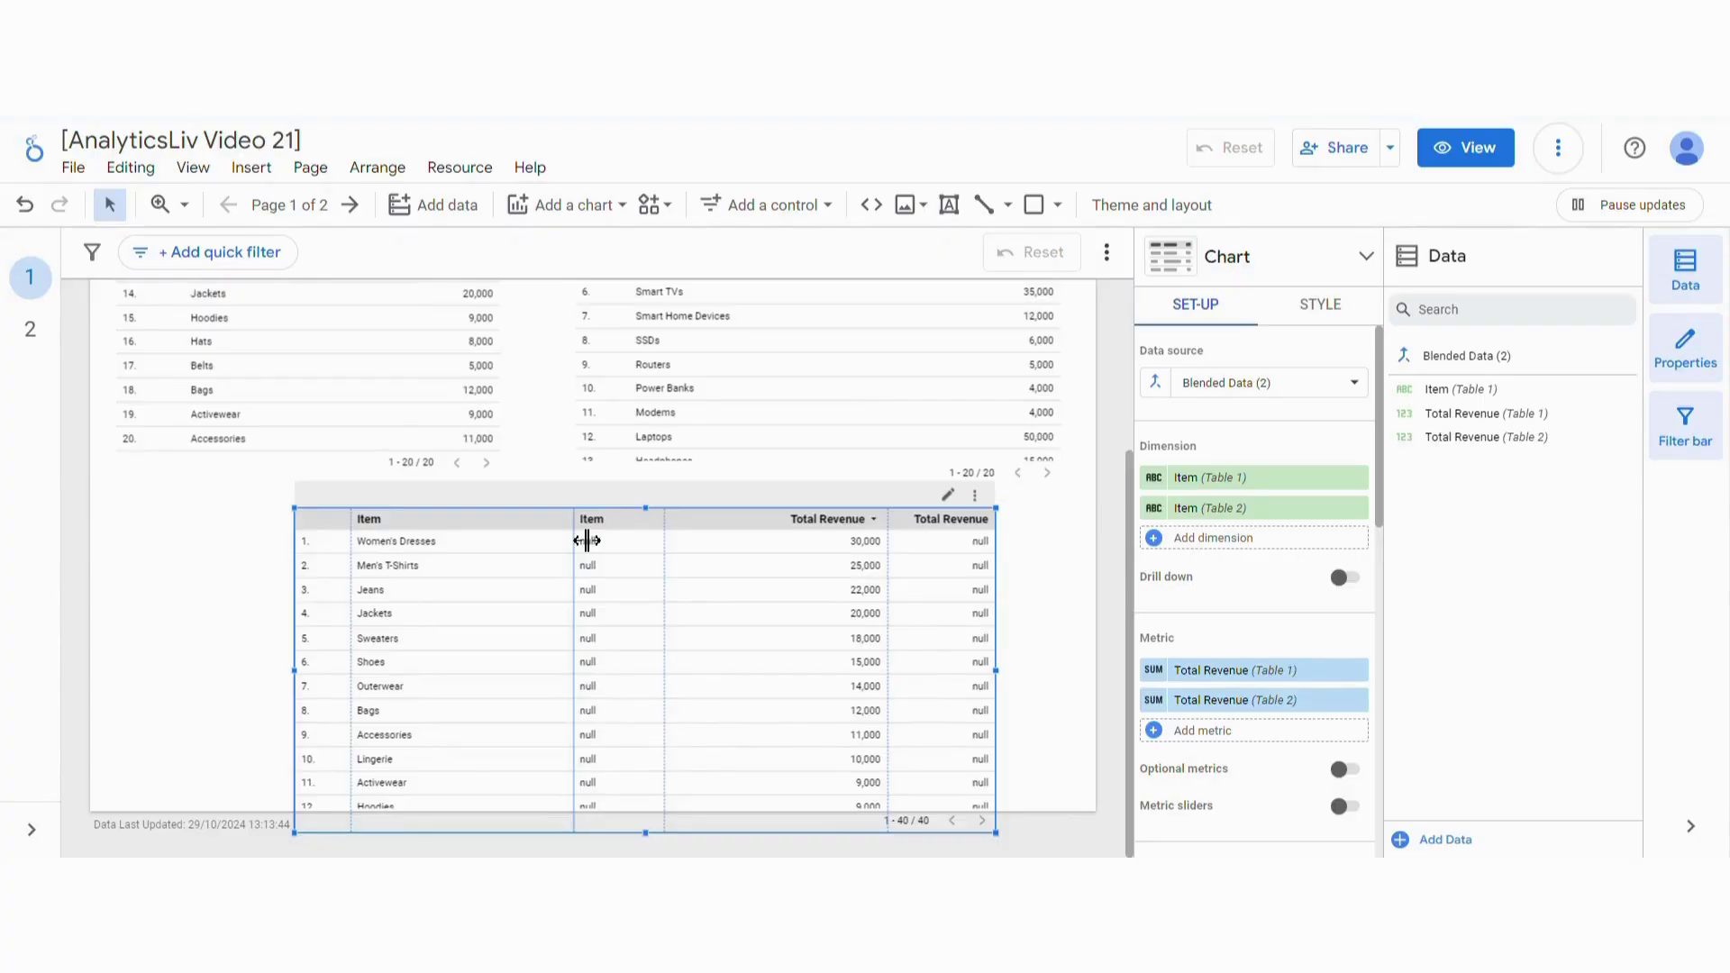
pyautogui.scroll(-4, 766, 626)
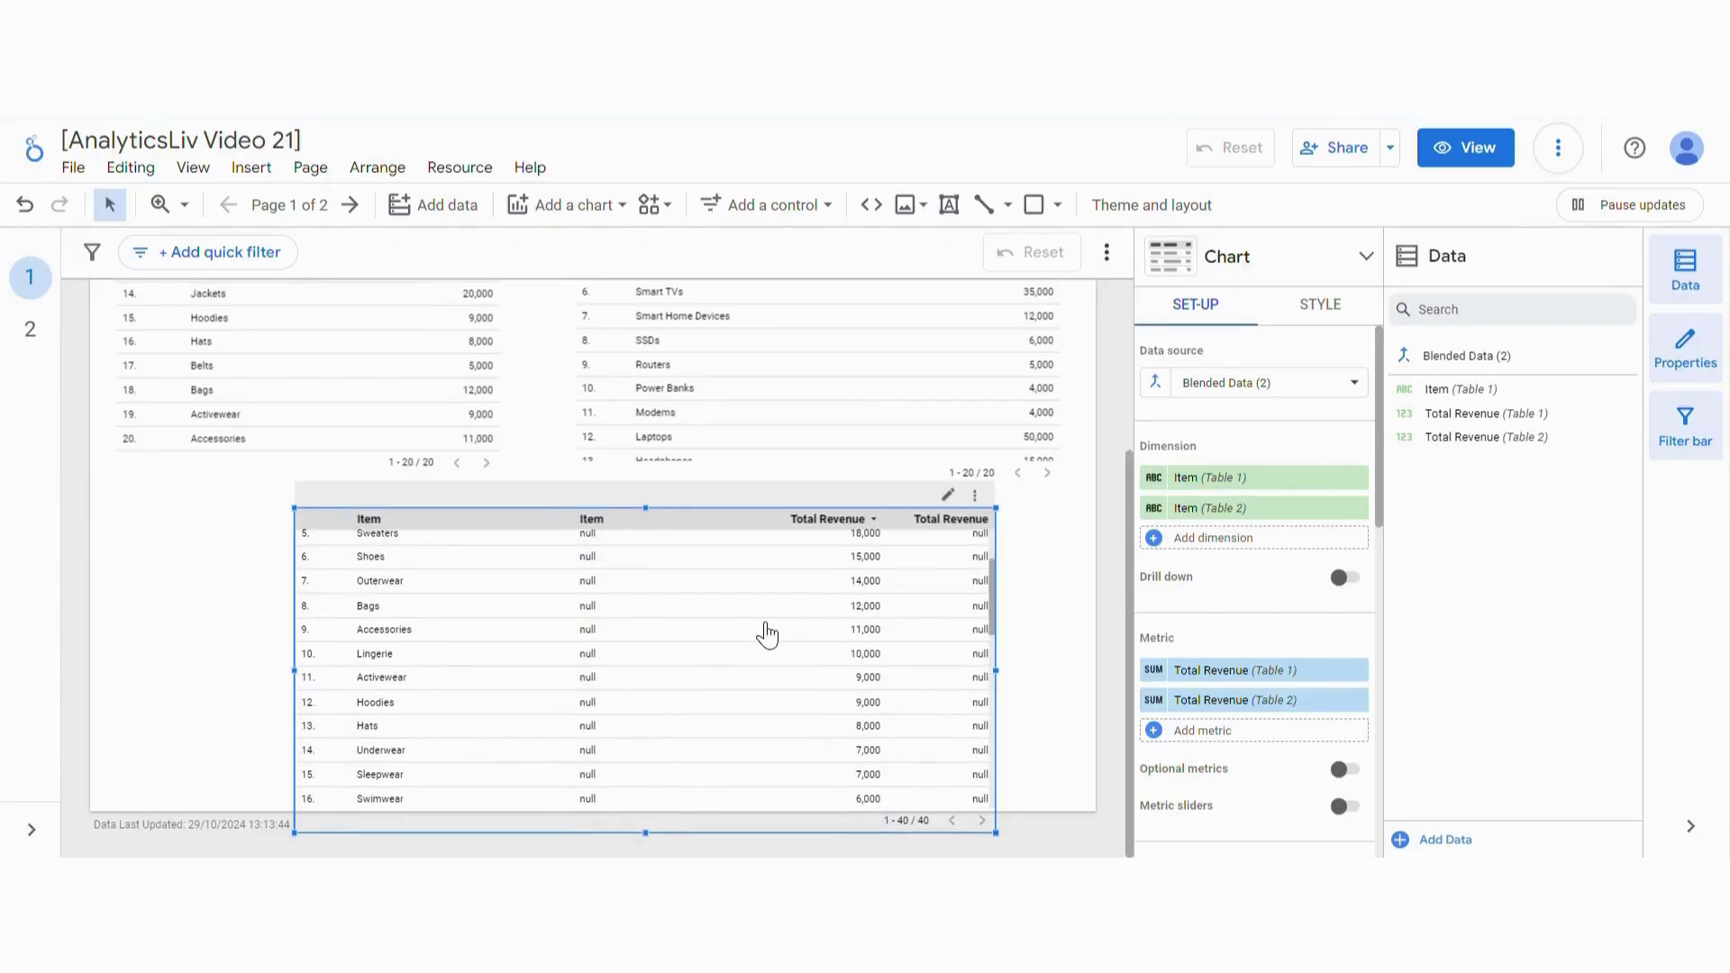
pyautogui.scroll(-2, 764, 635)
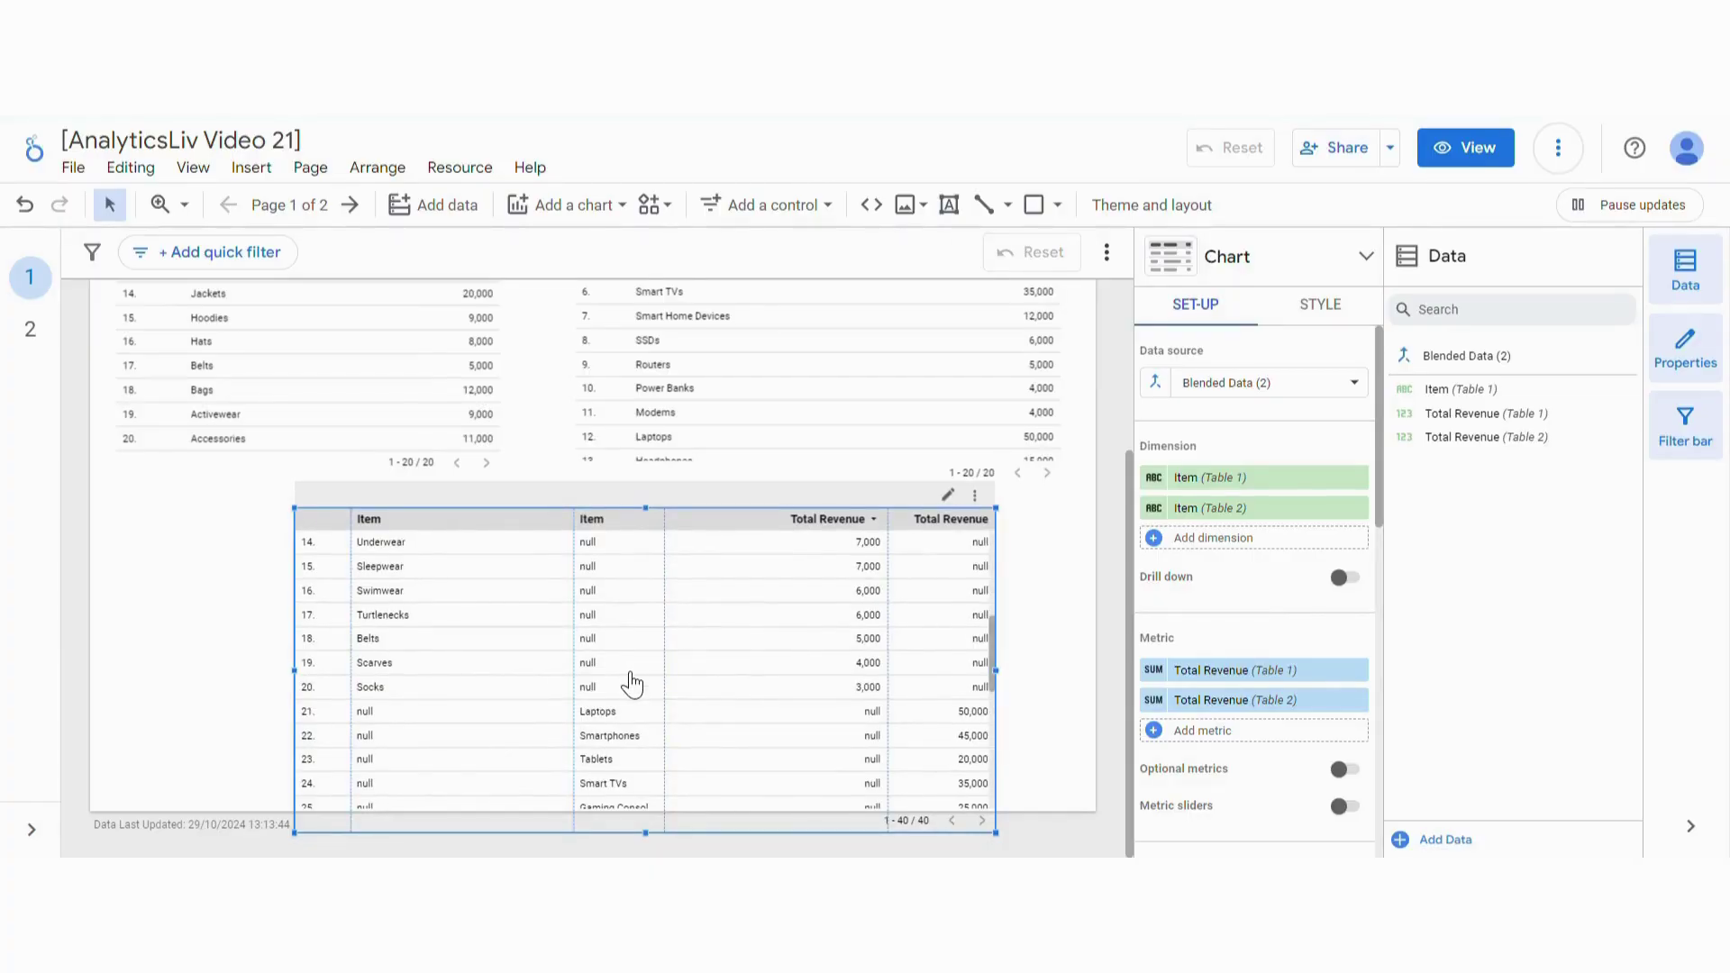
pyautogui.scroll(-6, 629, 696)
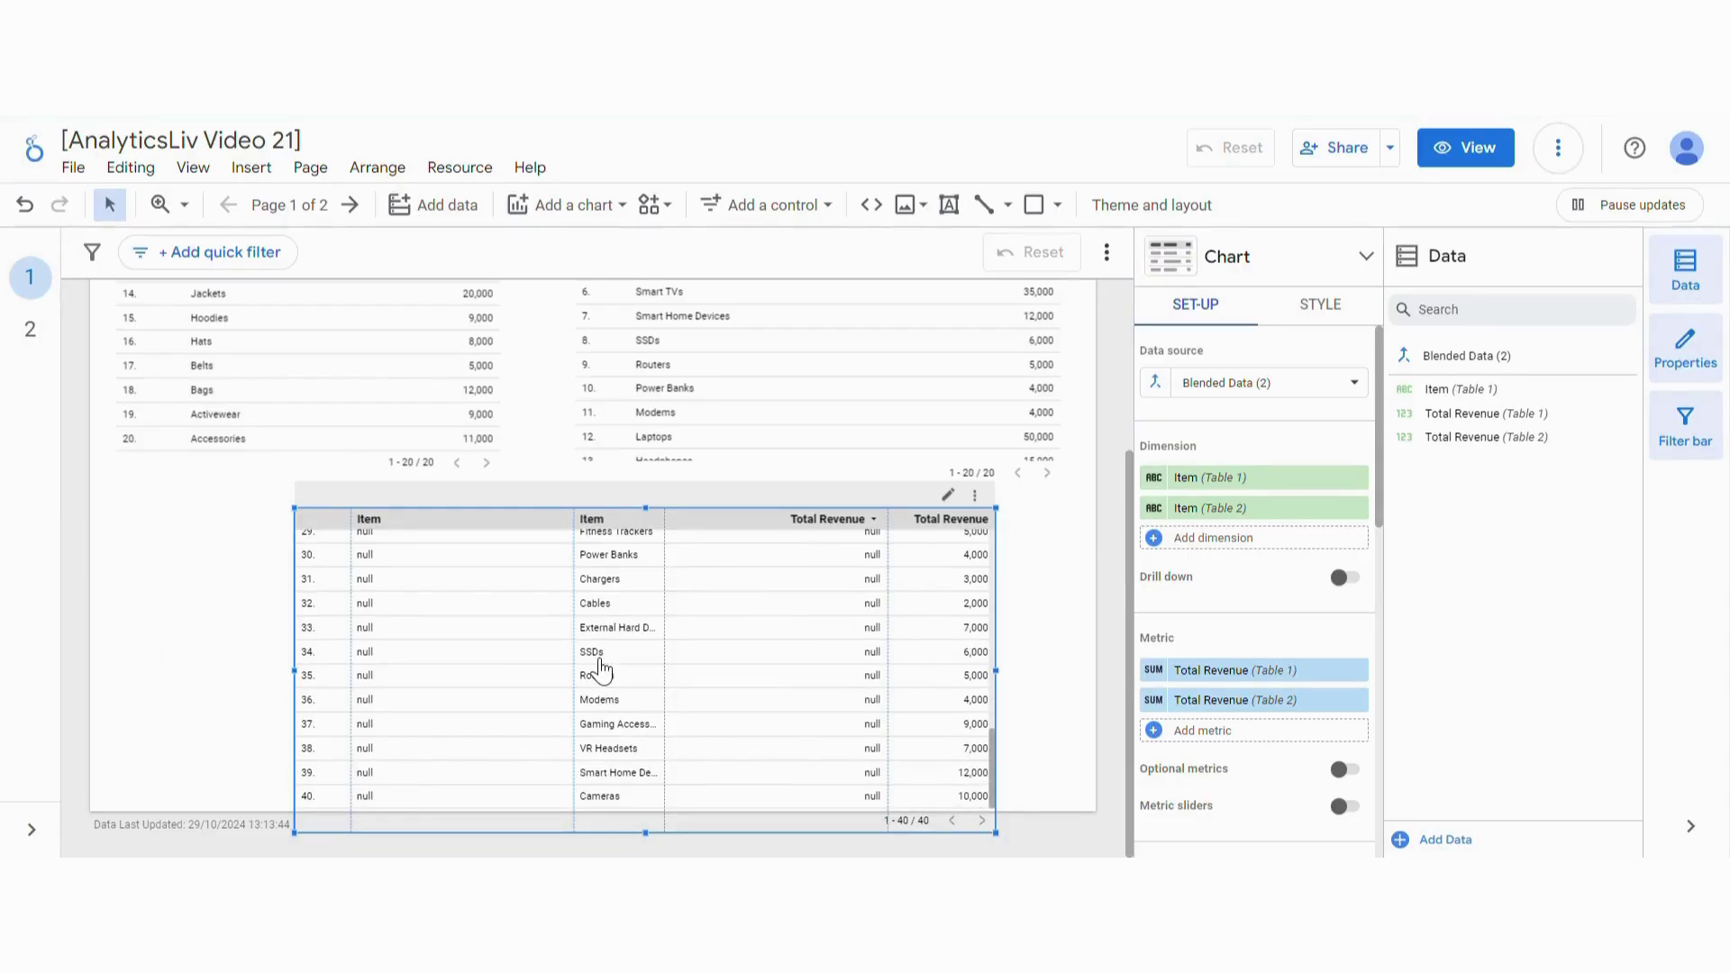
pyautogui.scroll(7, 793, 719)
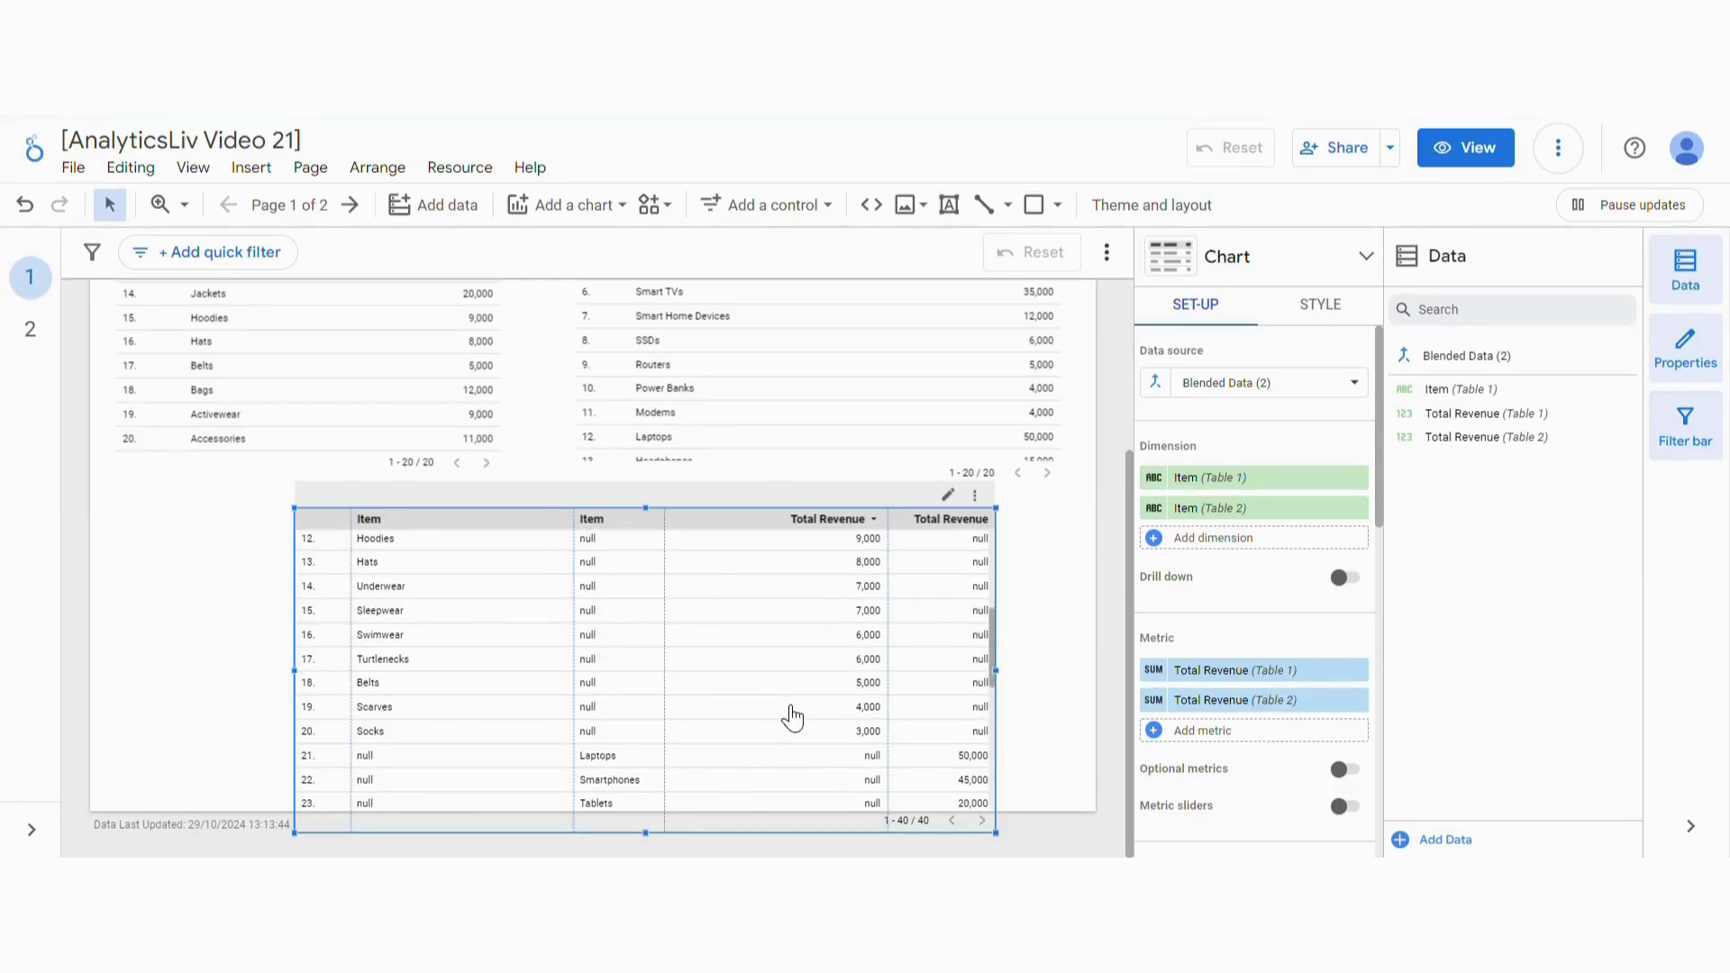
pyautogui.scroll(5, 792, 718)
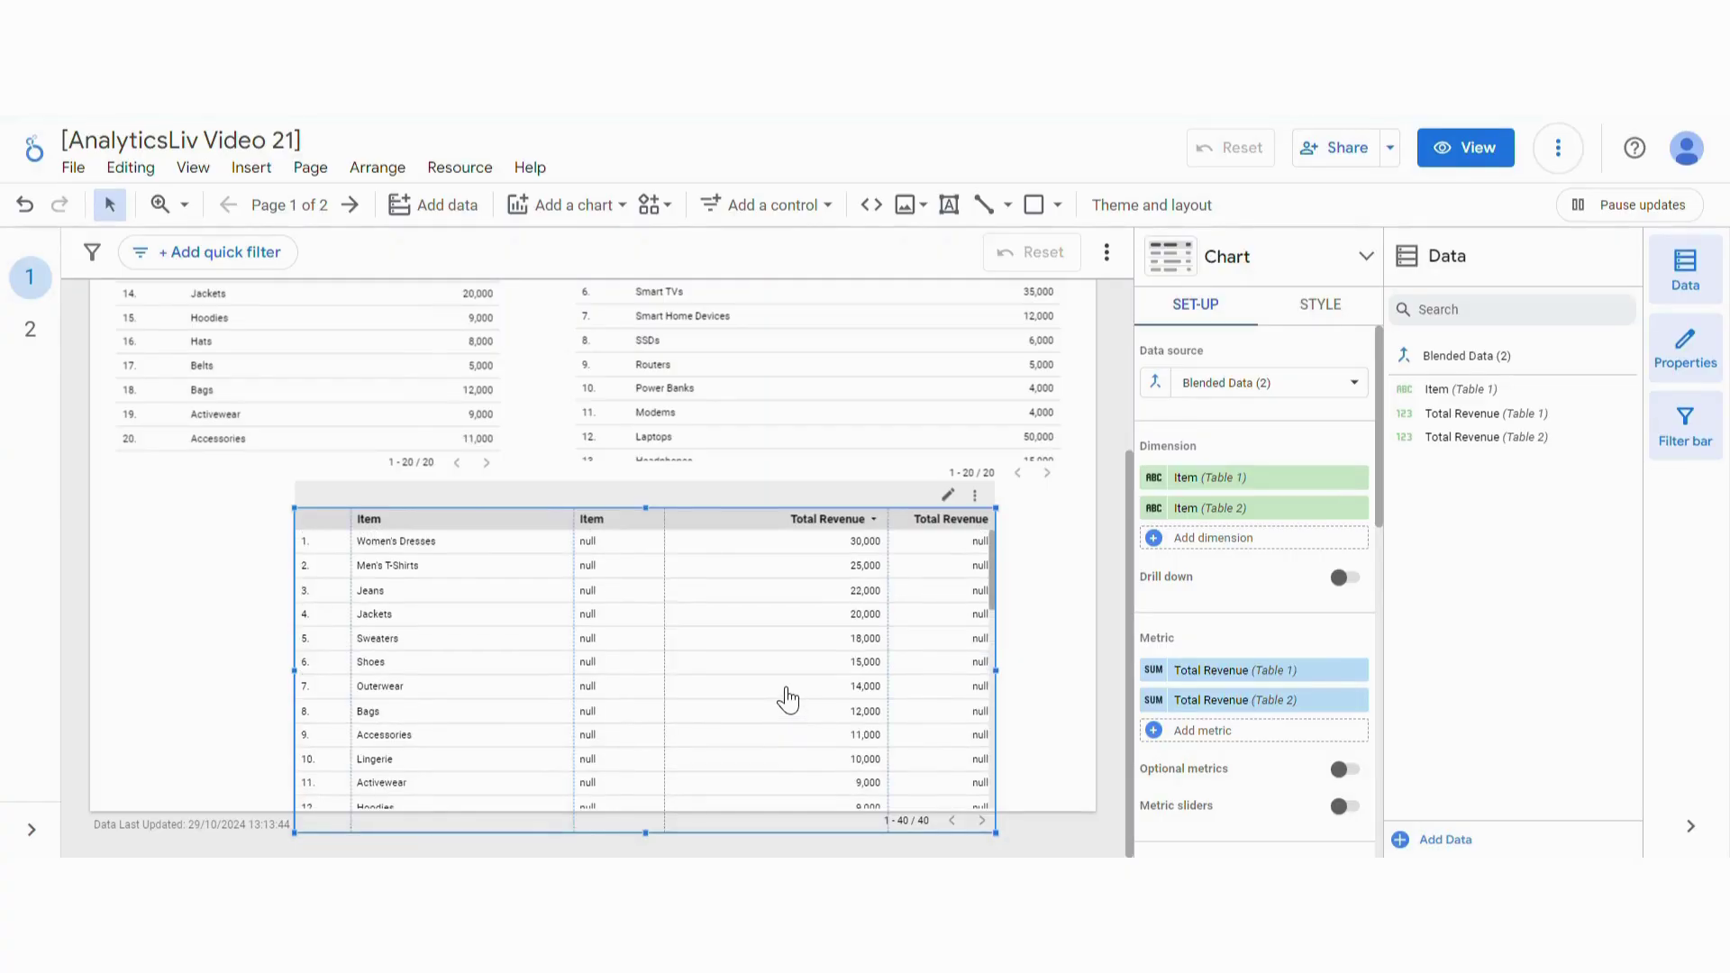
pyautogui.scroll(-7, 782, 662)
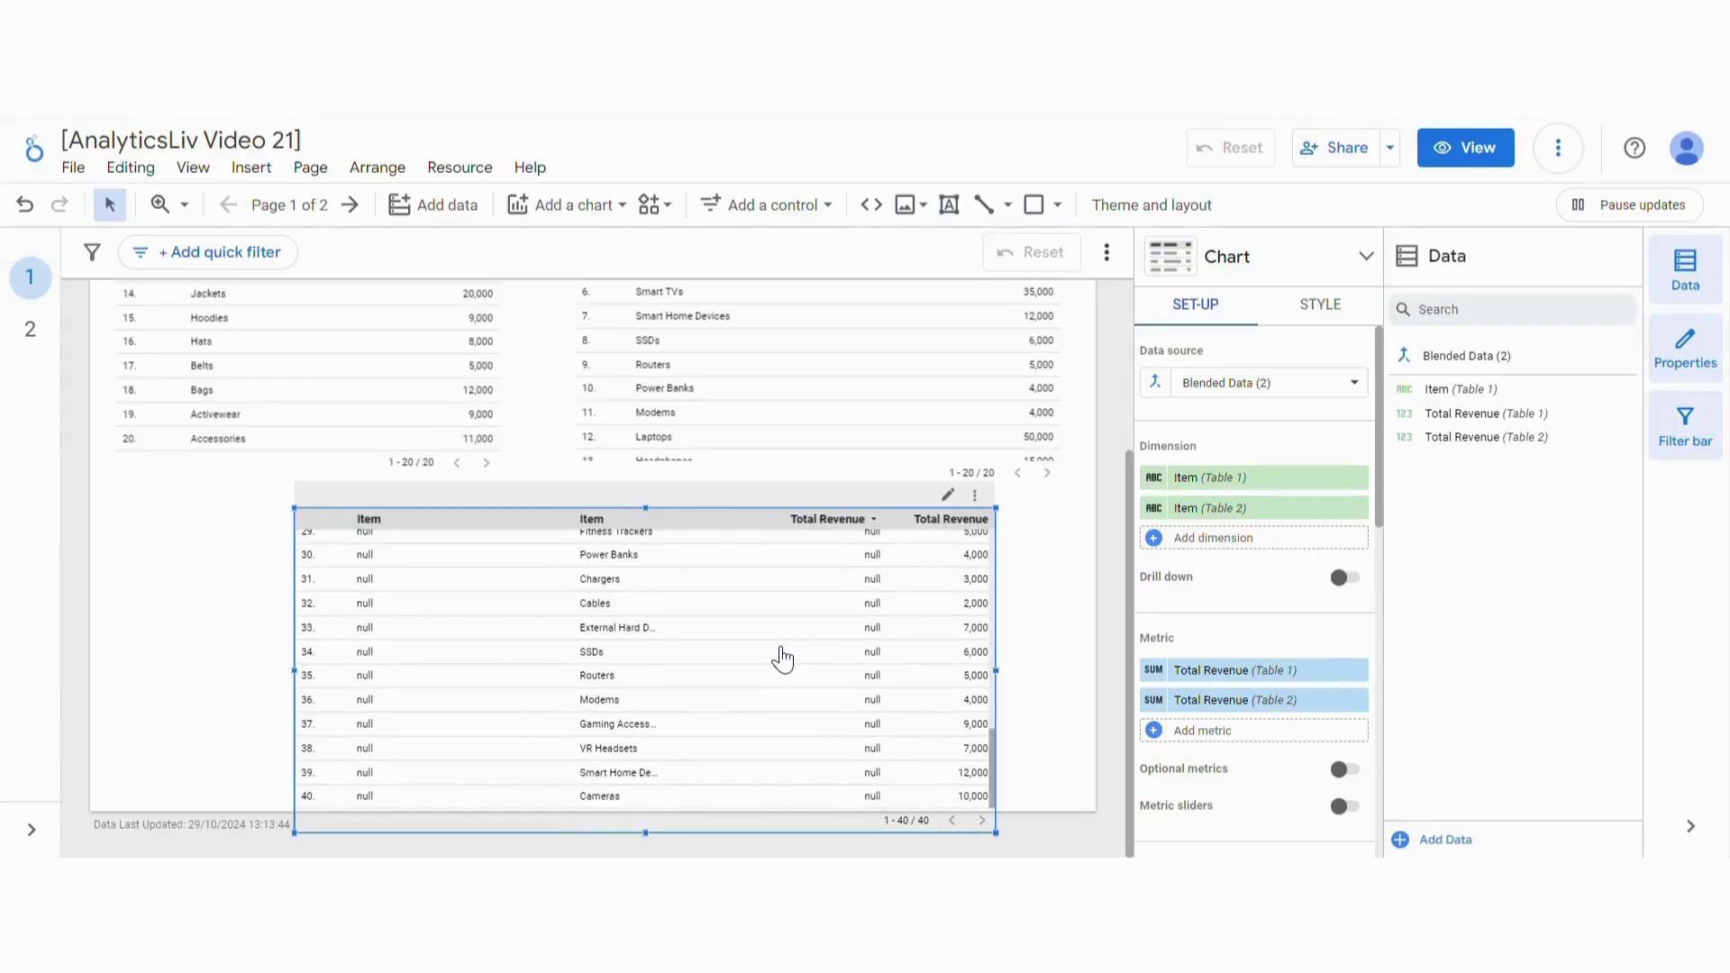
pyautogui.scroll(10, 783, 659)
pyautogui.scroll(-9, 783, 649)
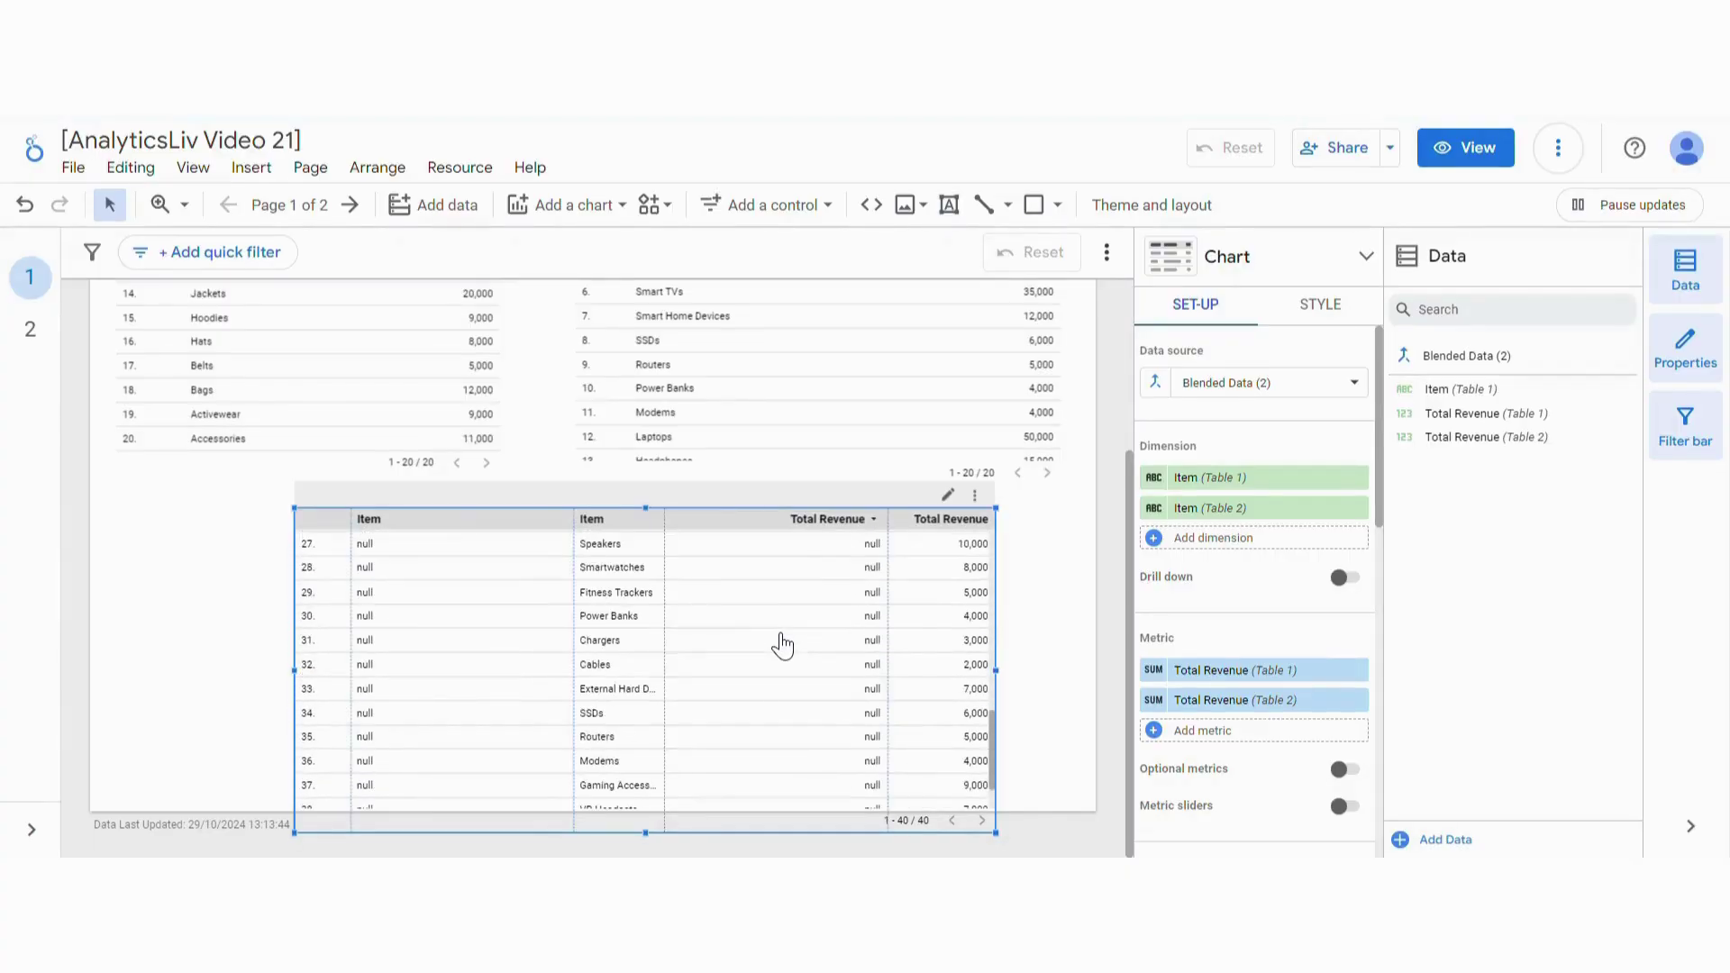
pyautogui.scroll(10, 783, 645)
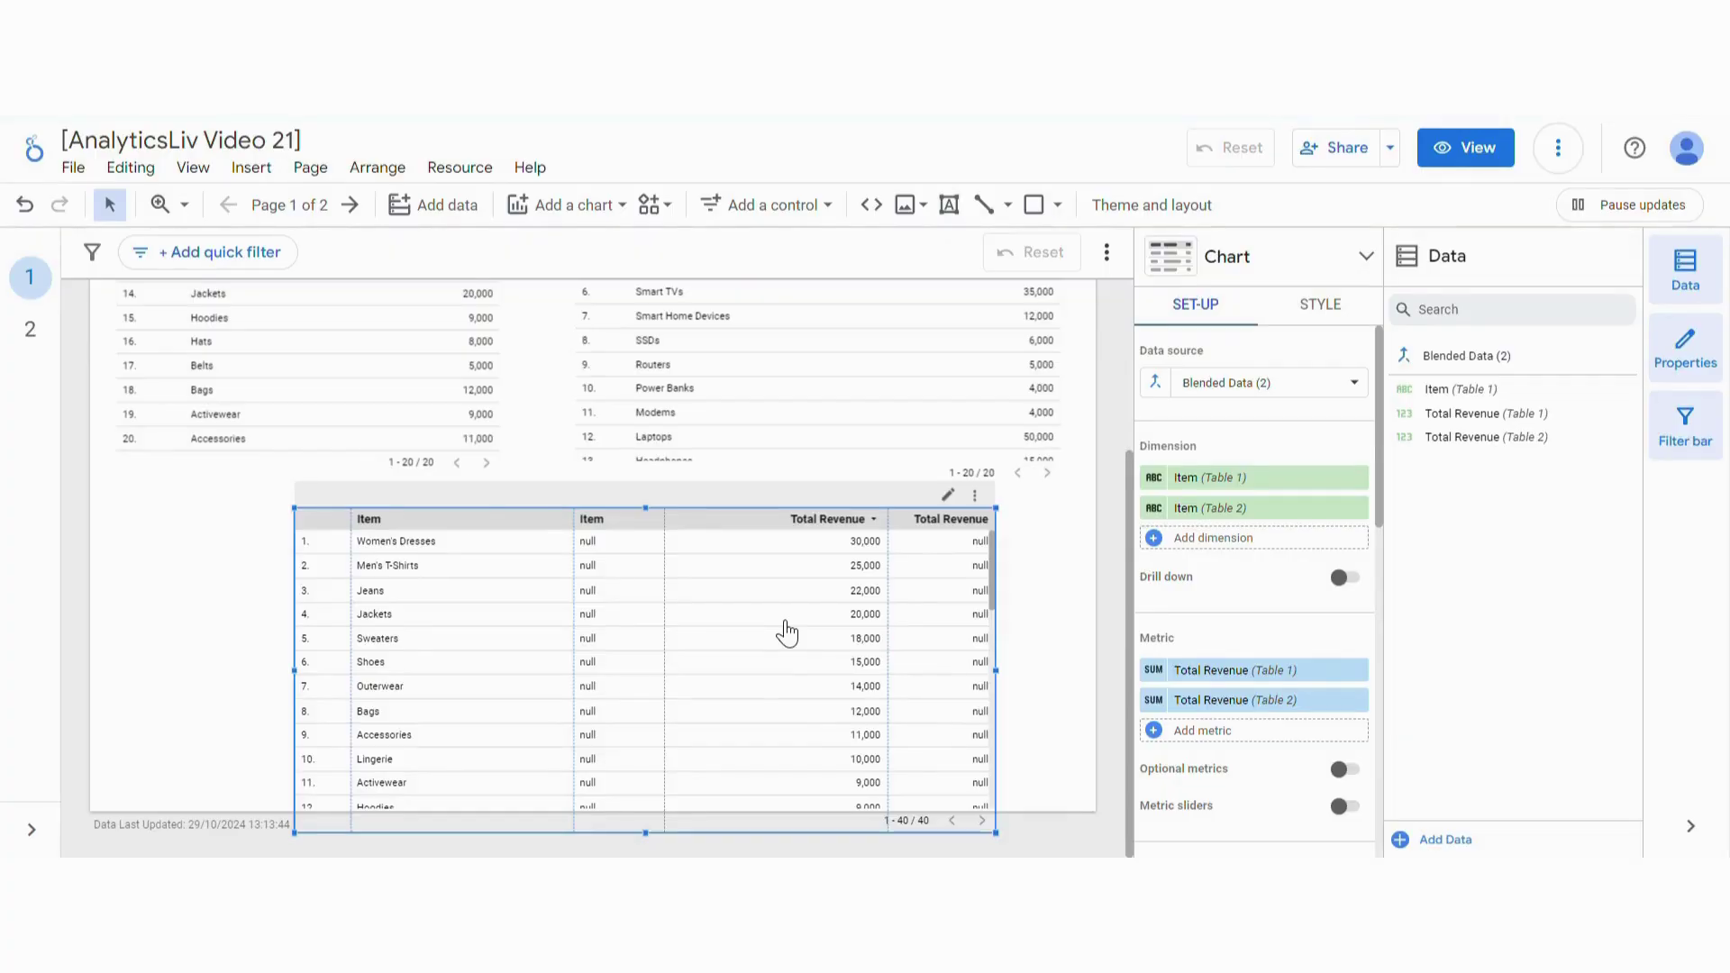
# - Add calculated dimension 'Item Coalesce' with formula COALESCE(Item (Table 1), Item (Table 2))
pyautogui.click(1230, 543)
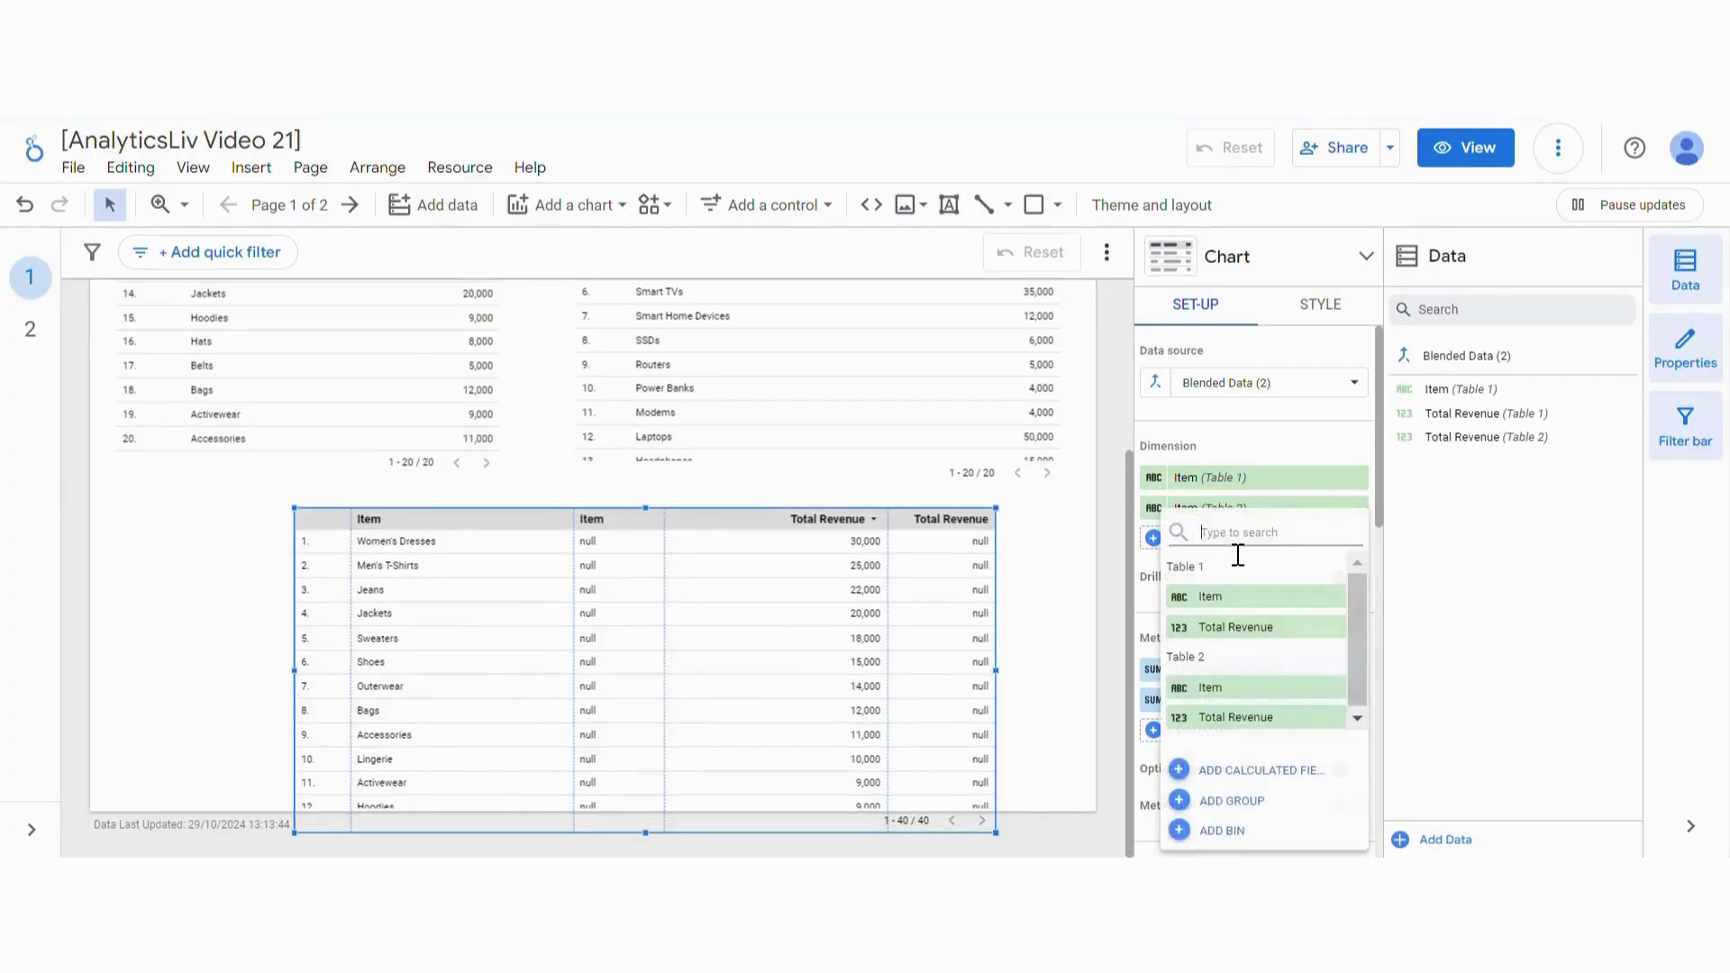
pyautogui.click(1229, 778)
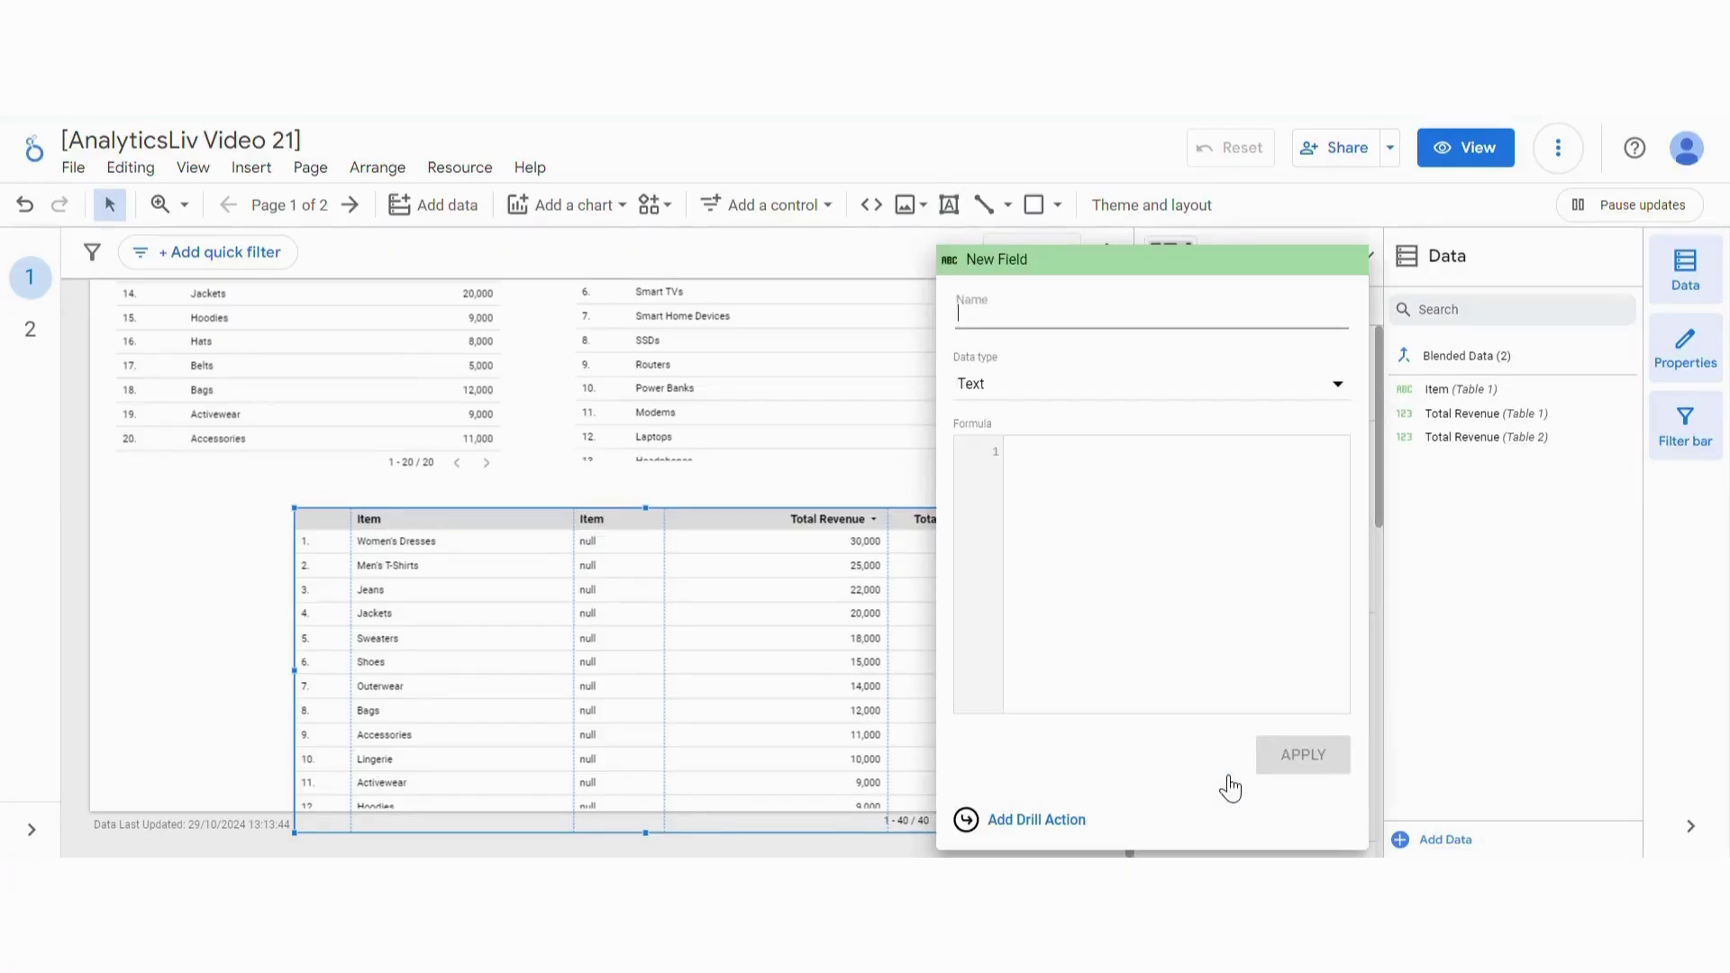
pyautogui.write('I')
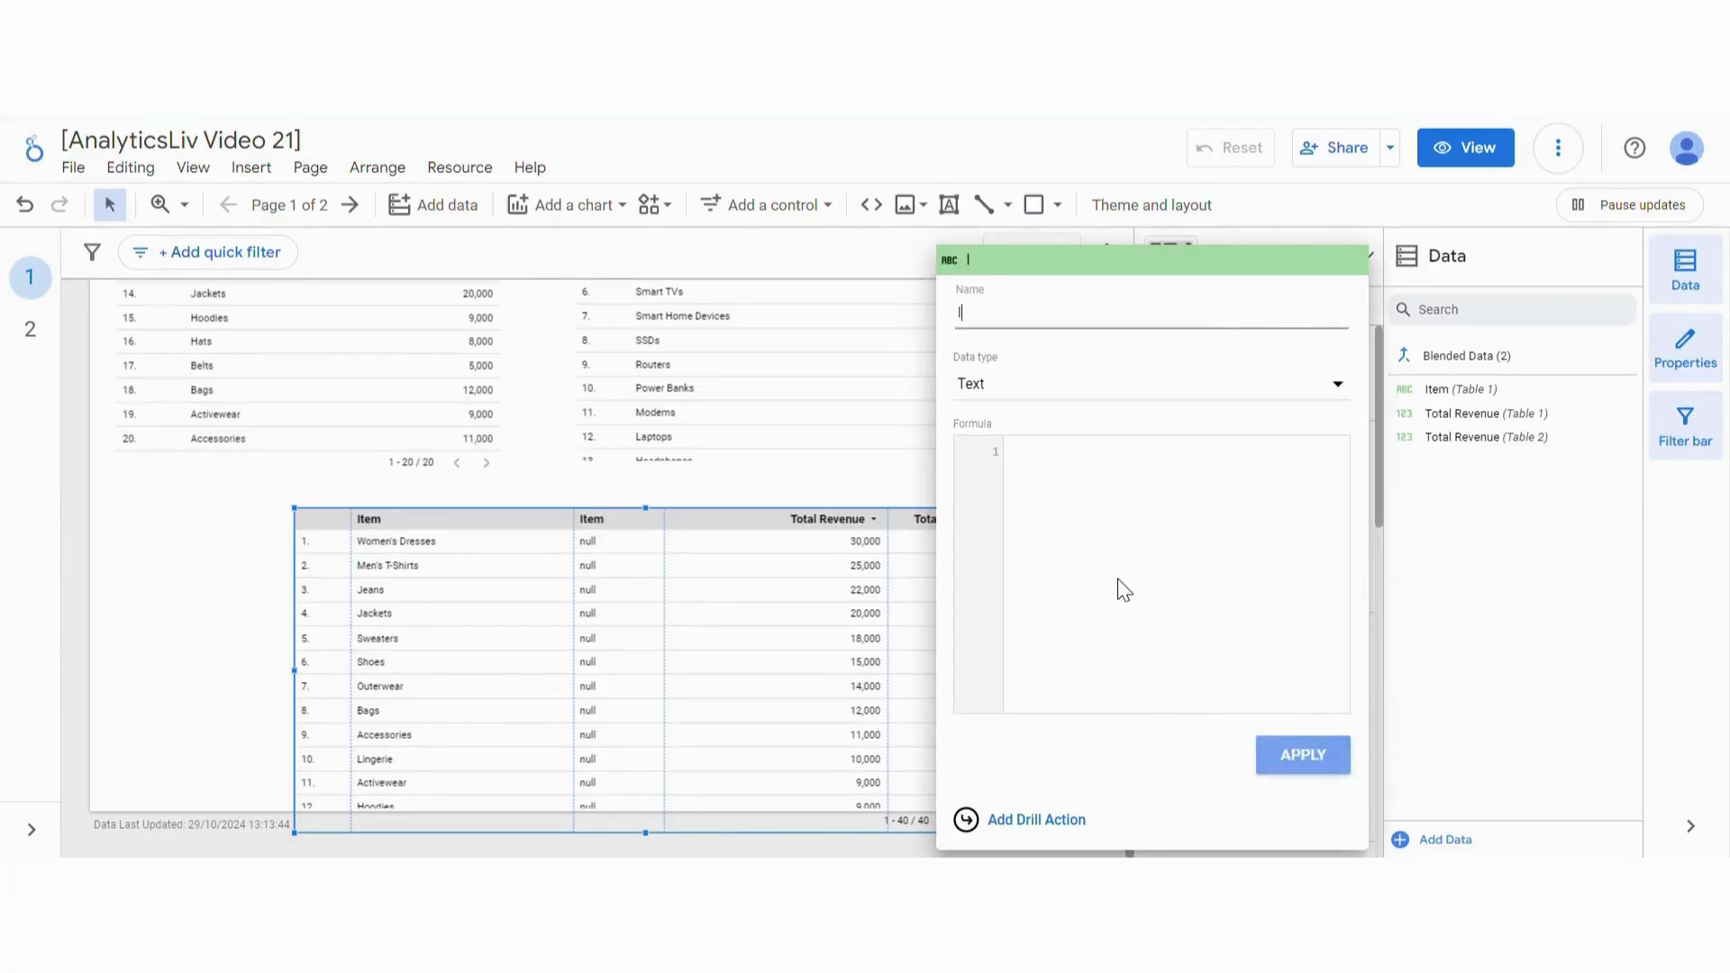
pyautogui.write('tem Co')
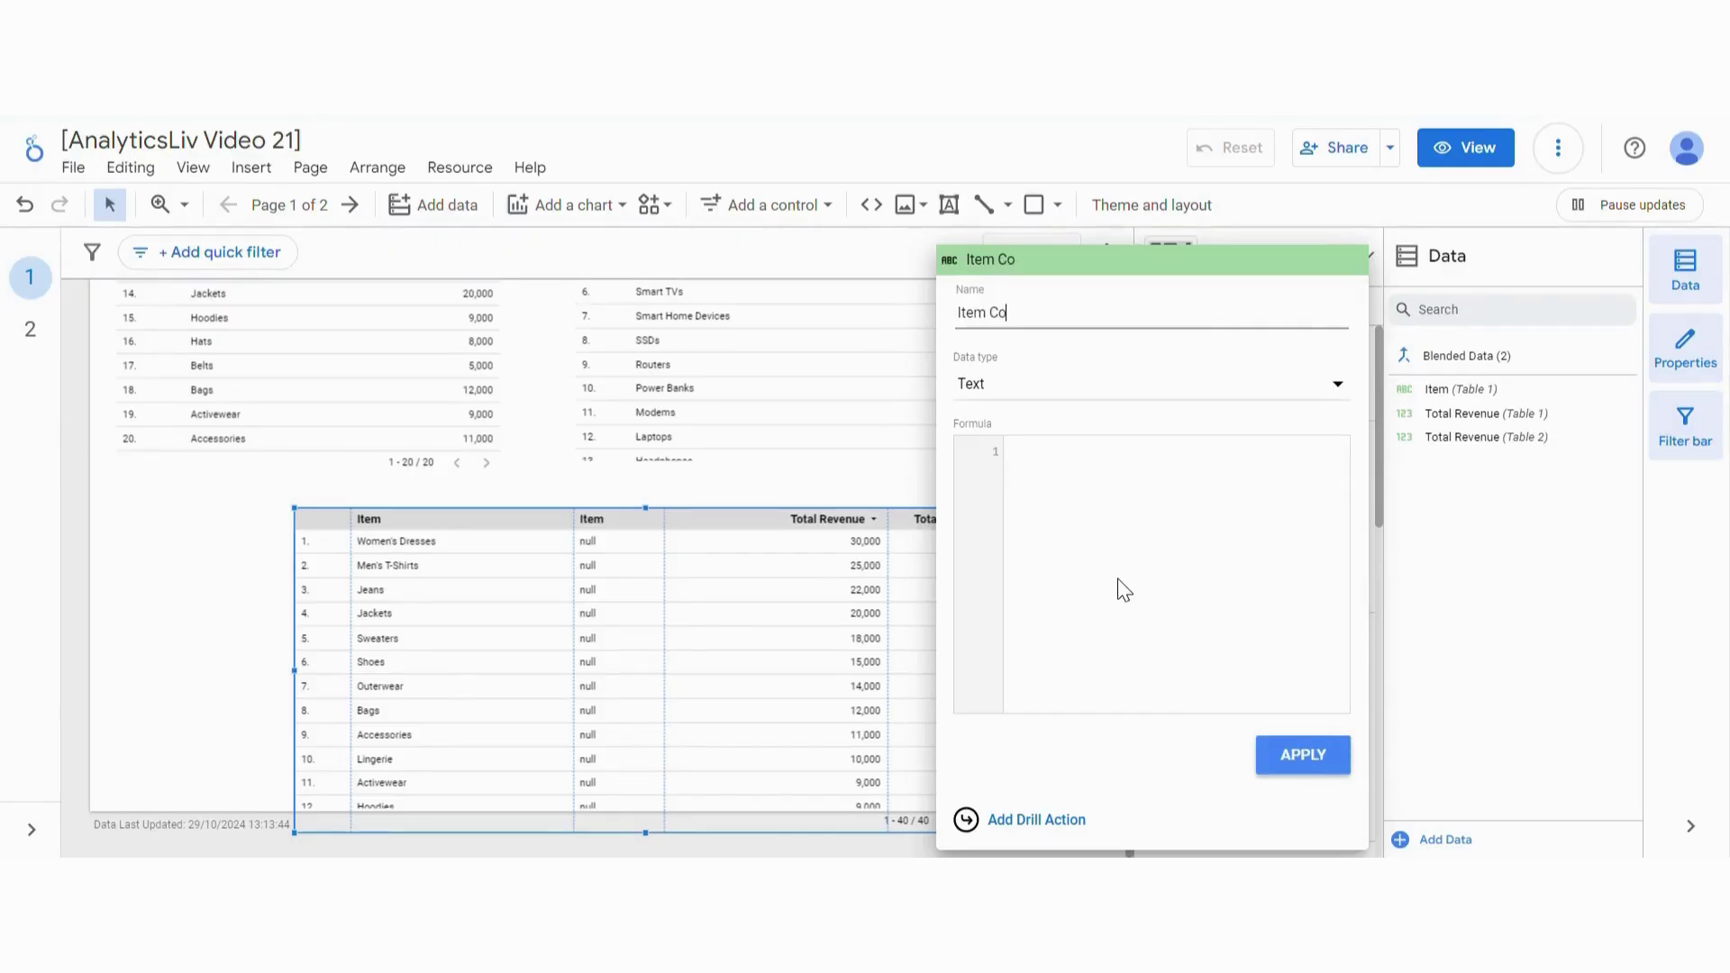
pyautogui.write('alesce')
pyautogui.click(1177, 500)
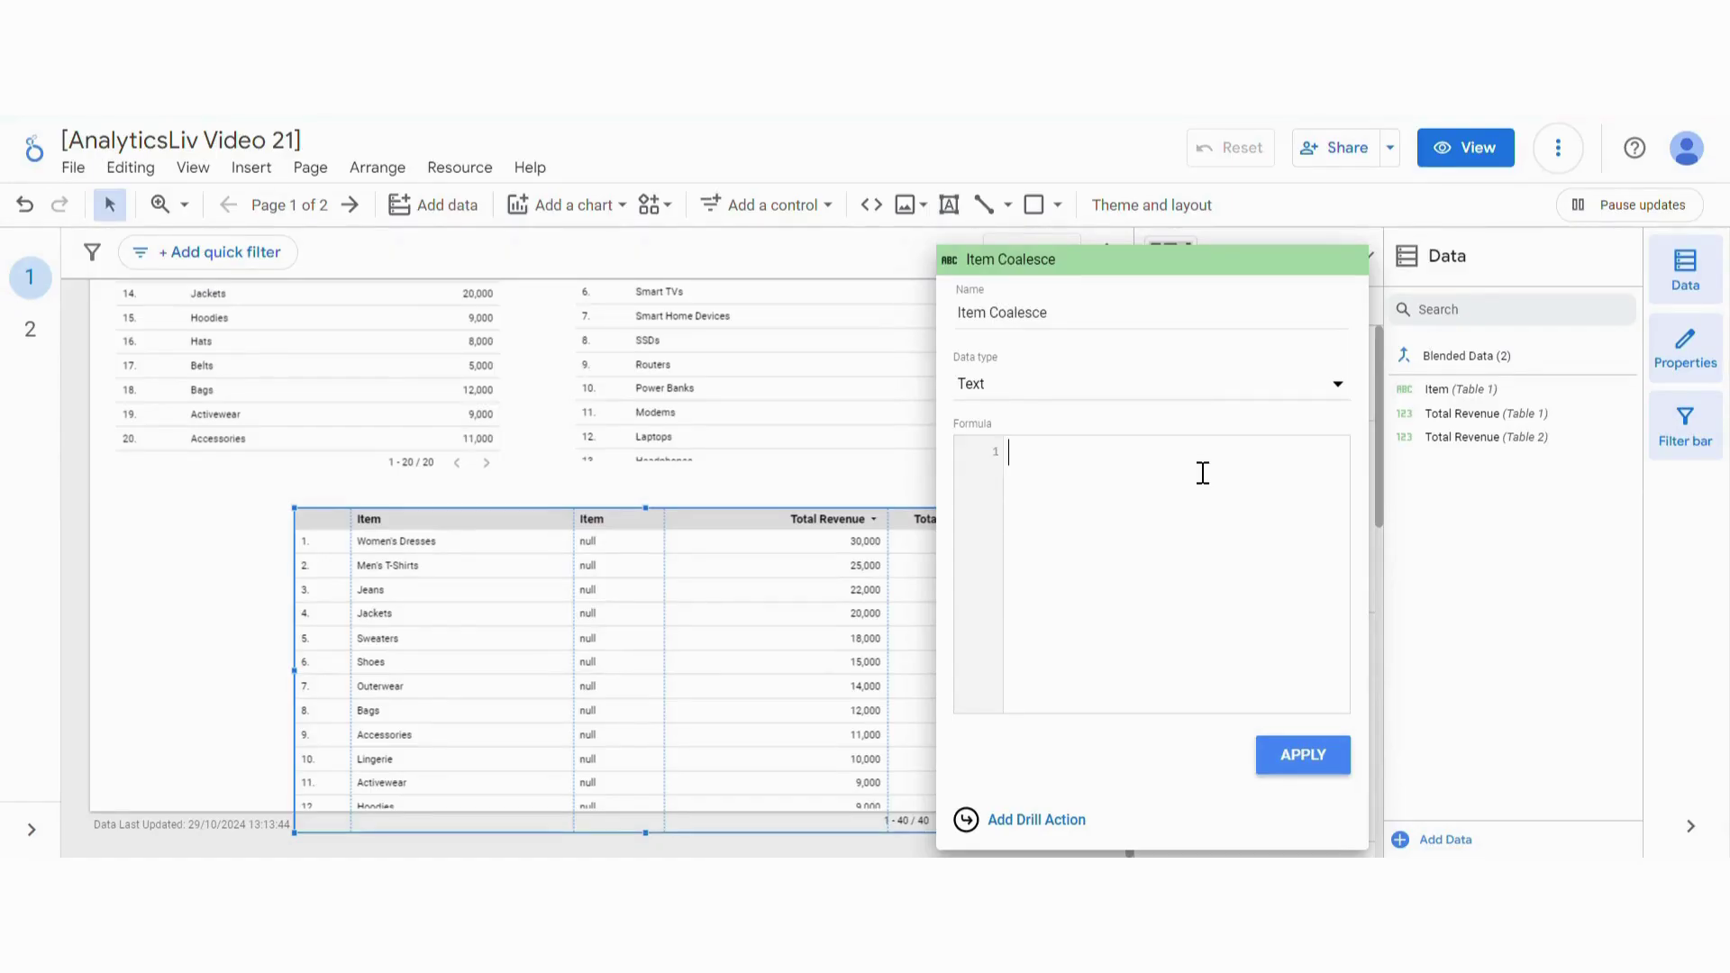
pyautogui.write('COAL')
pyautogui.press('Return')
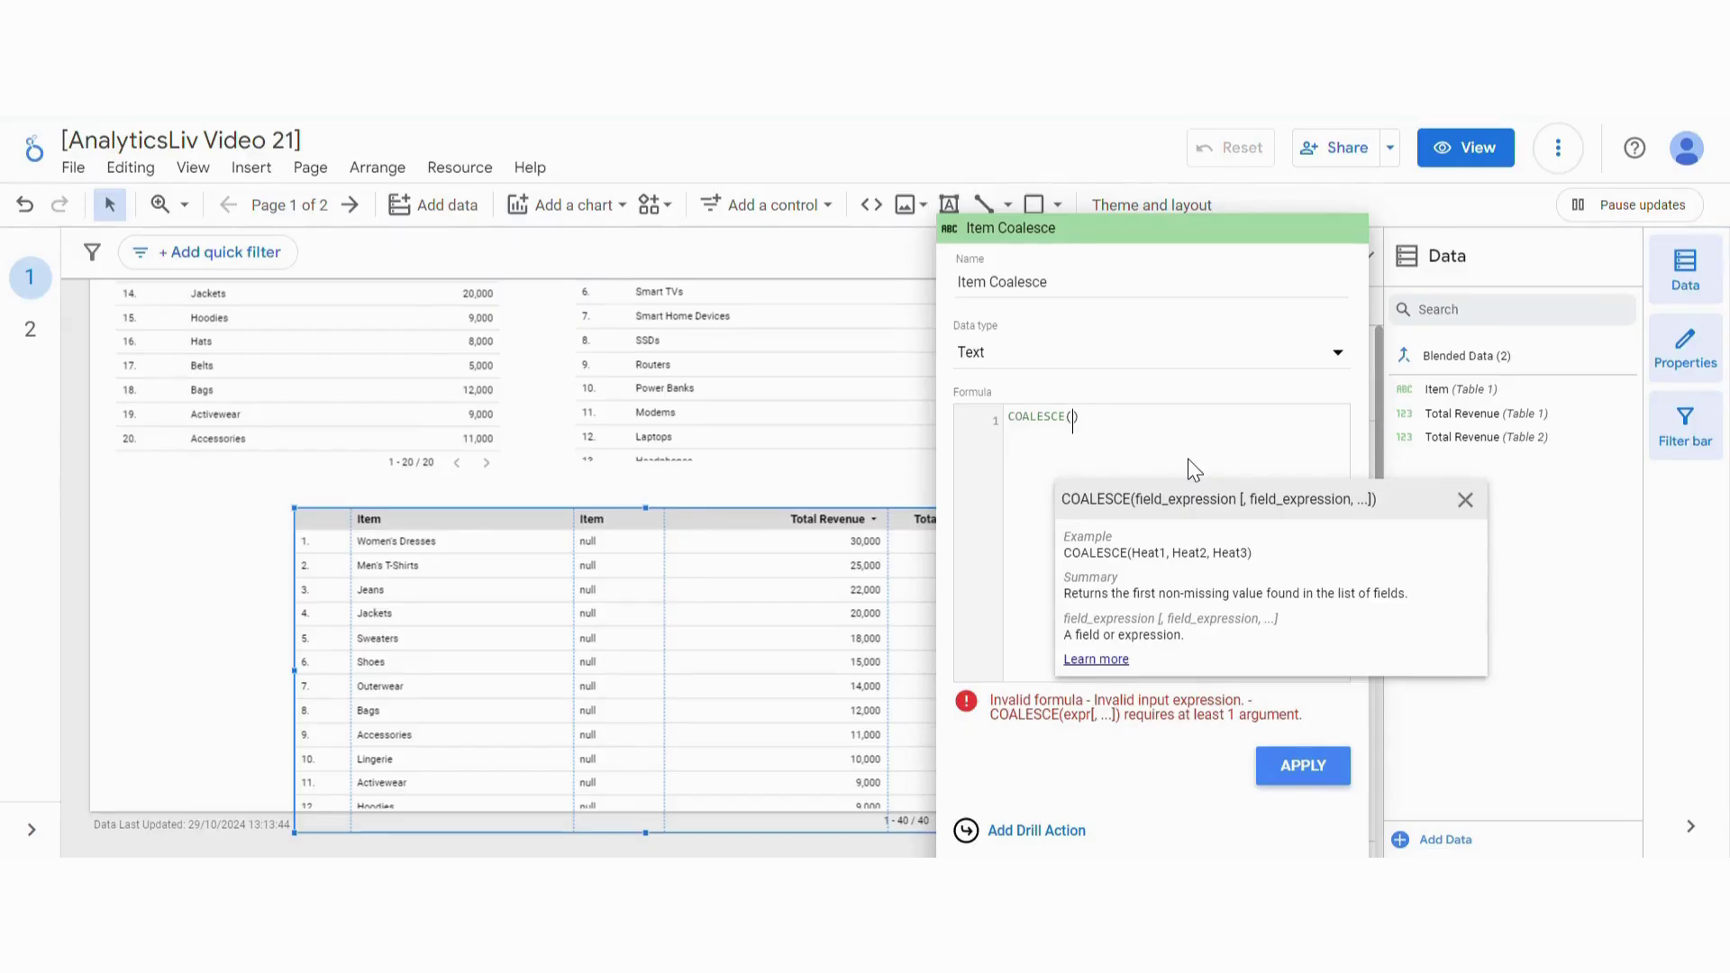
pyautogui.write('Item')
pyautogui.press('Return')
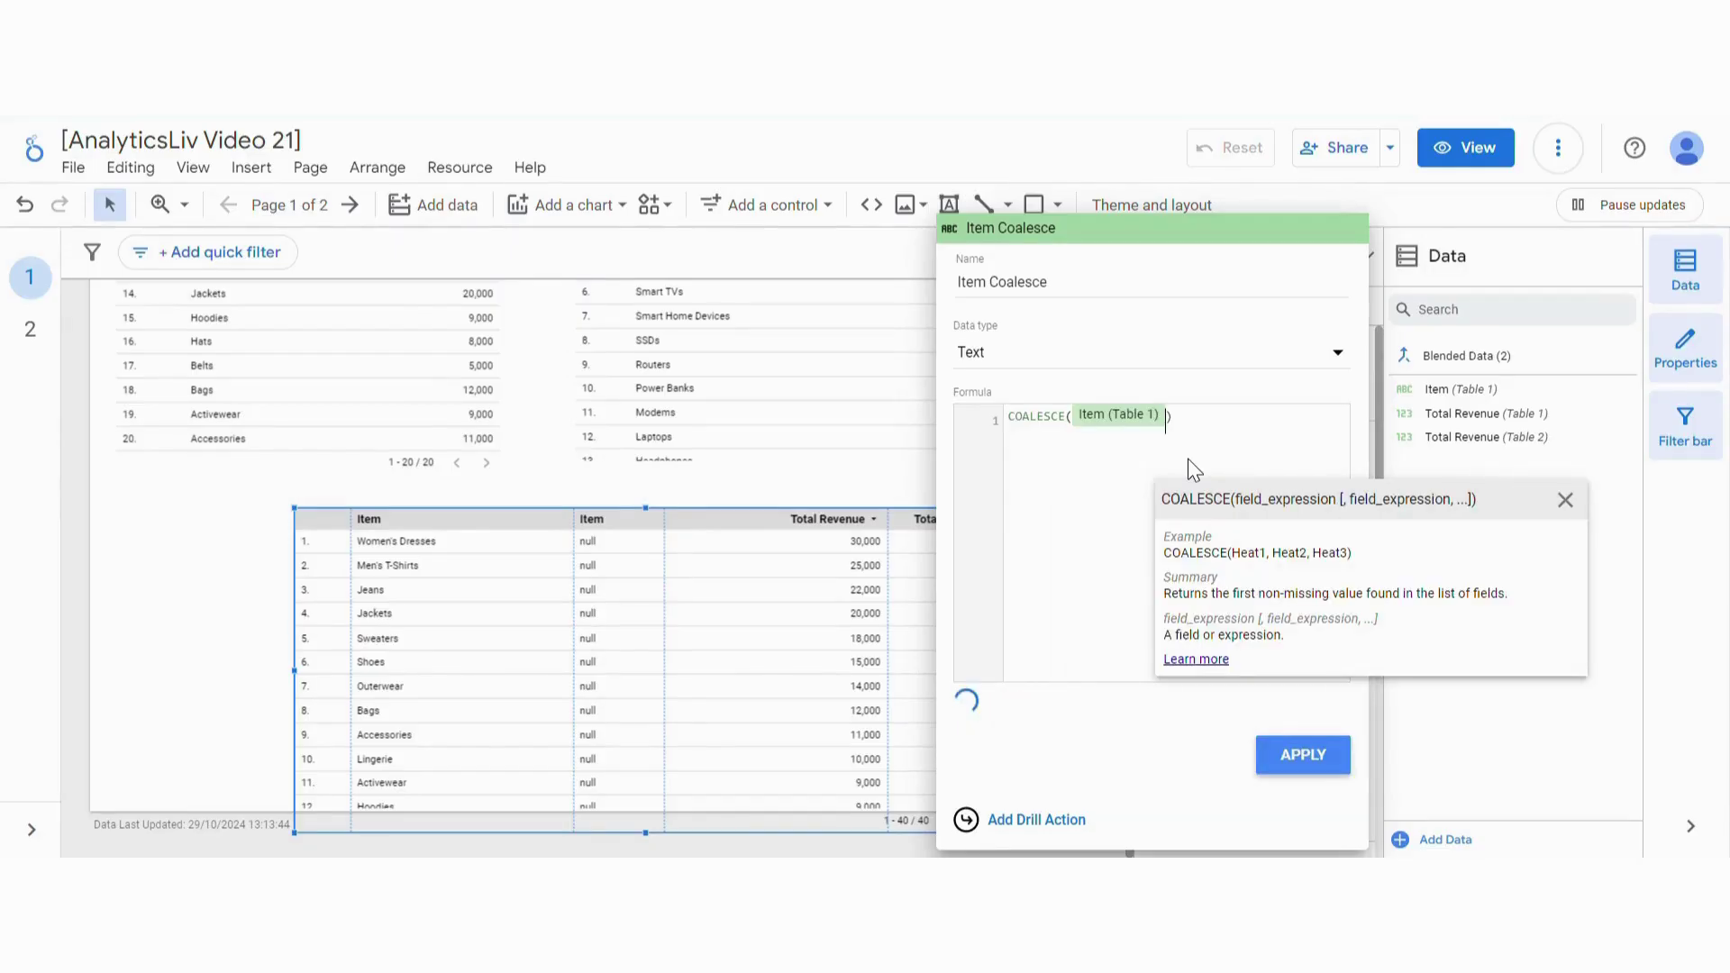
pyautogui.write(',item')
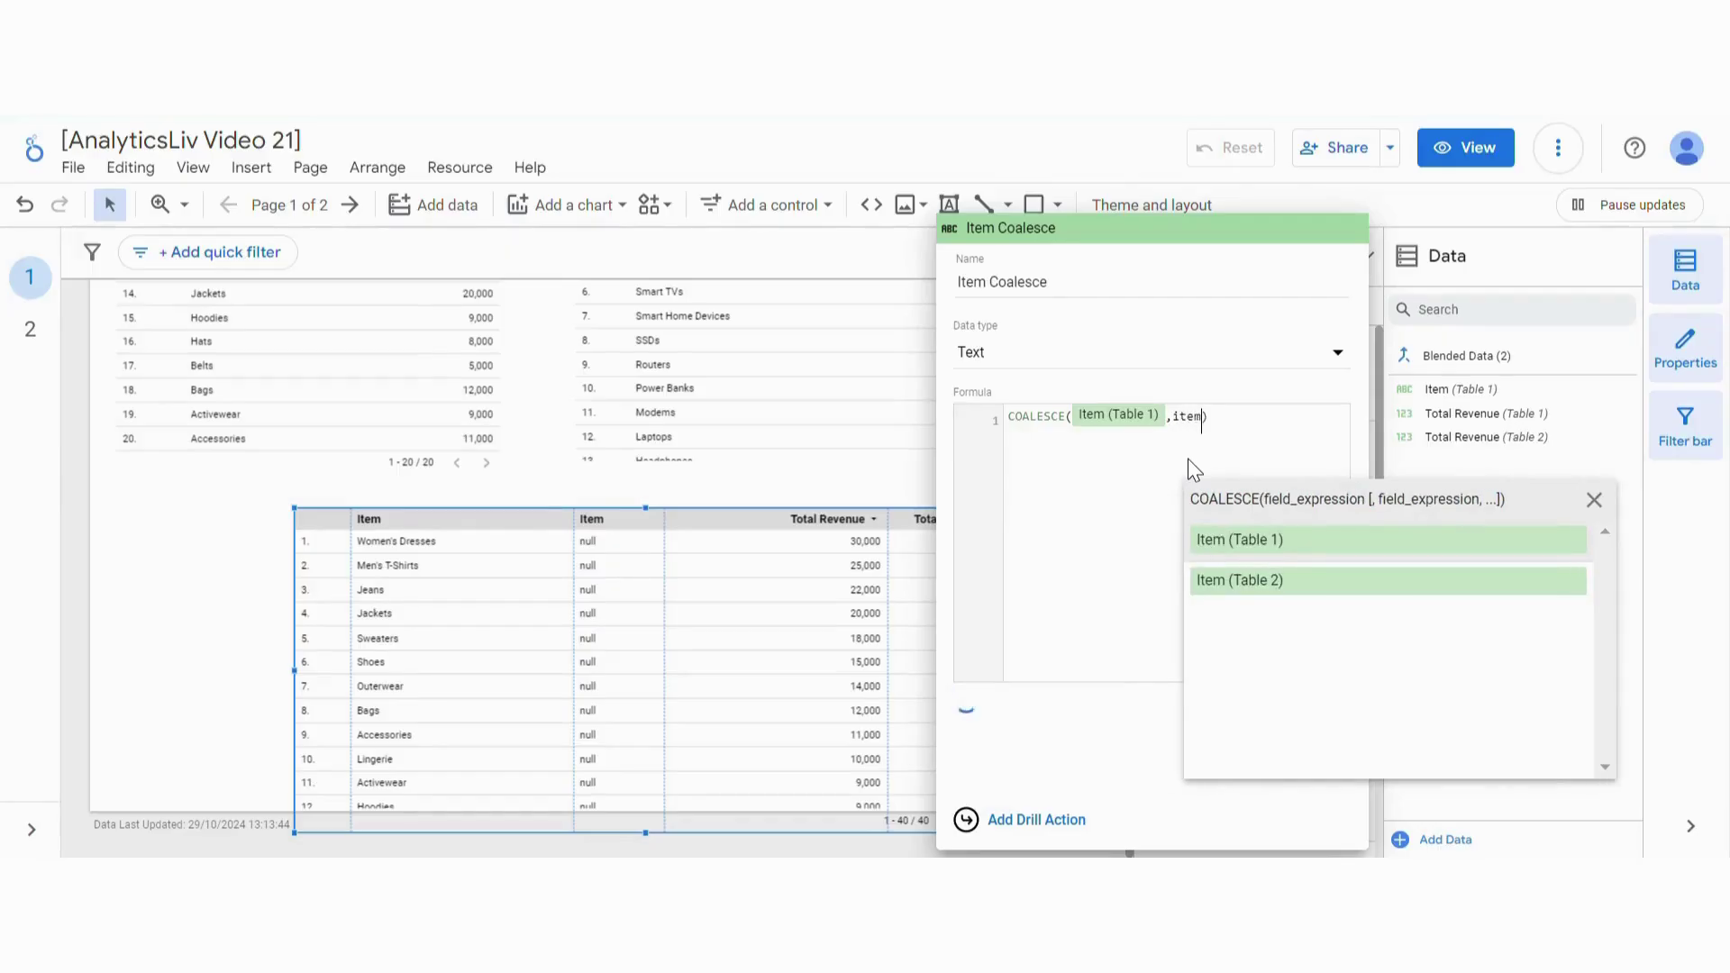
pyautogui.click(1279, 583)
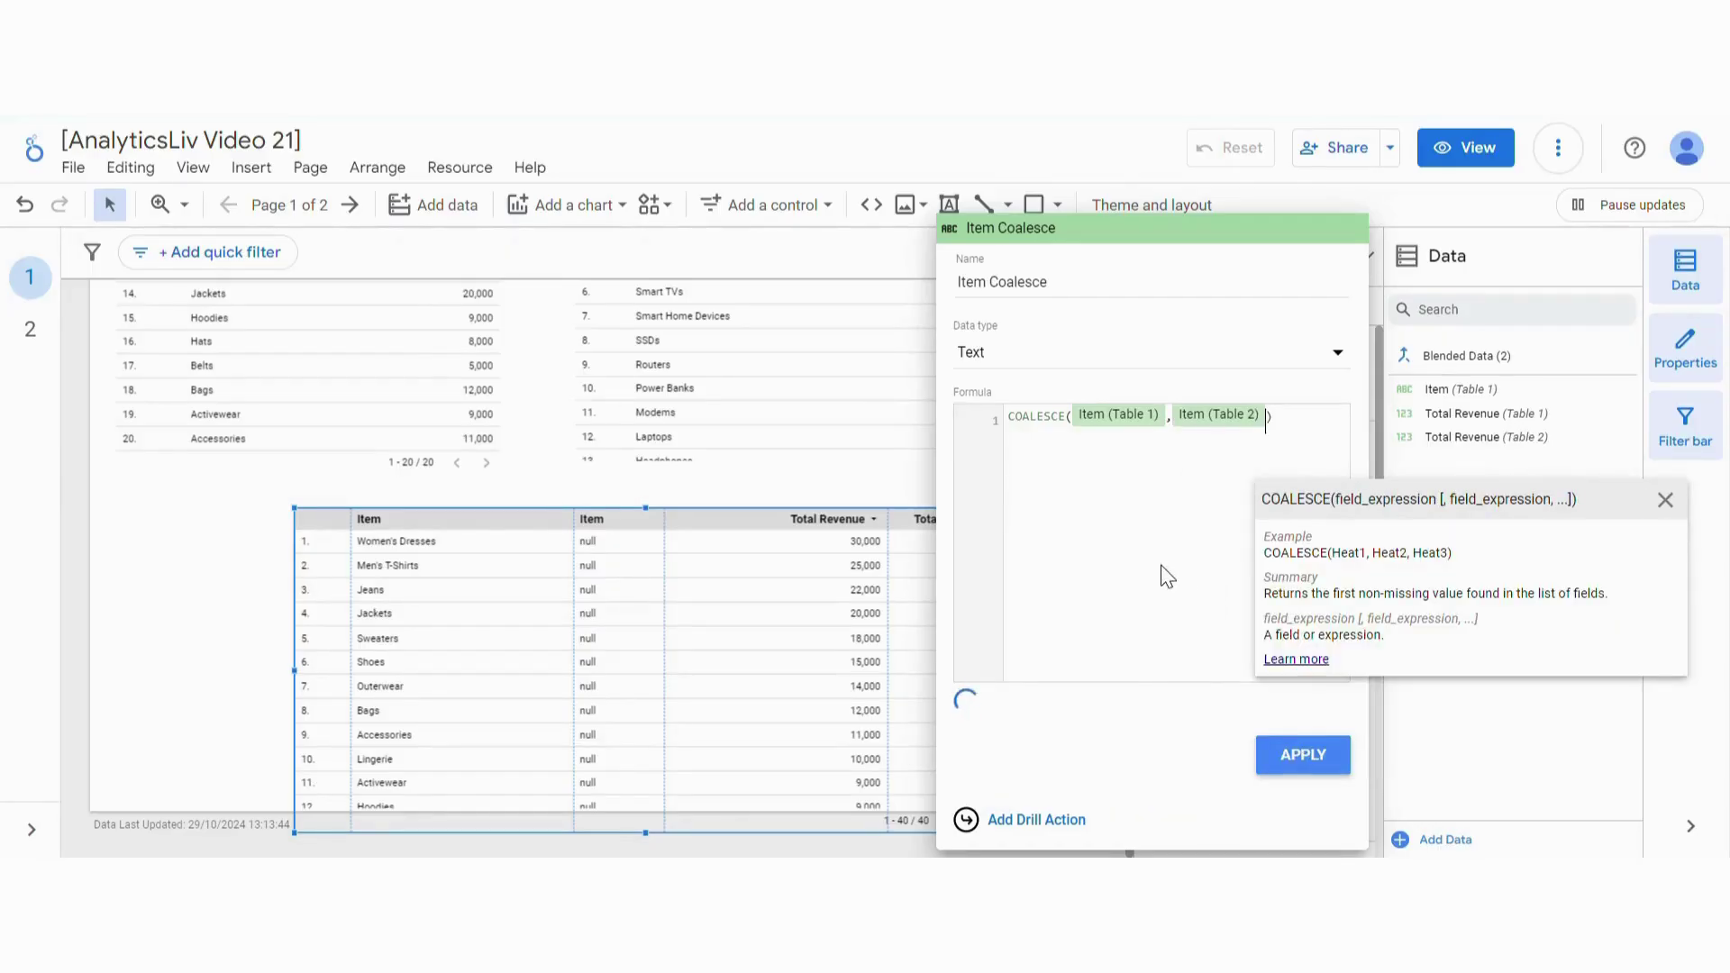
pyautogui.click(1304, 757)
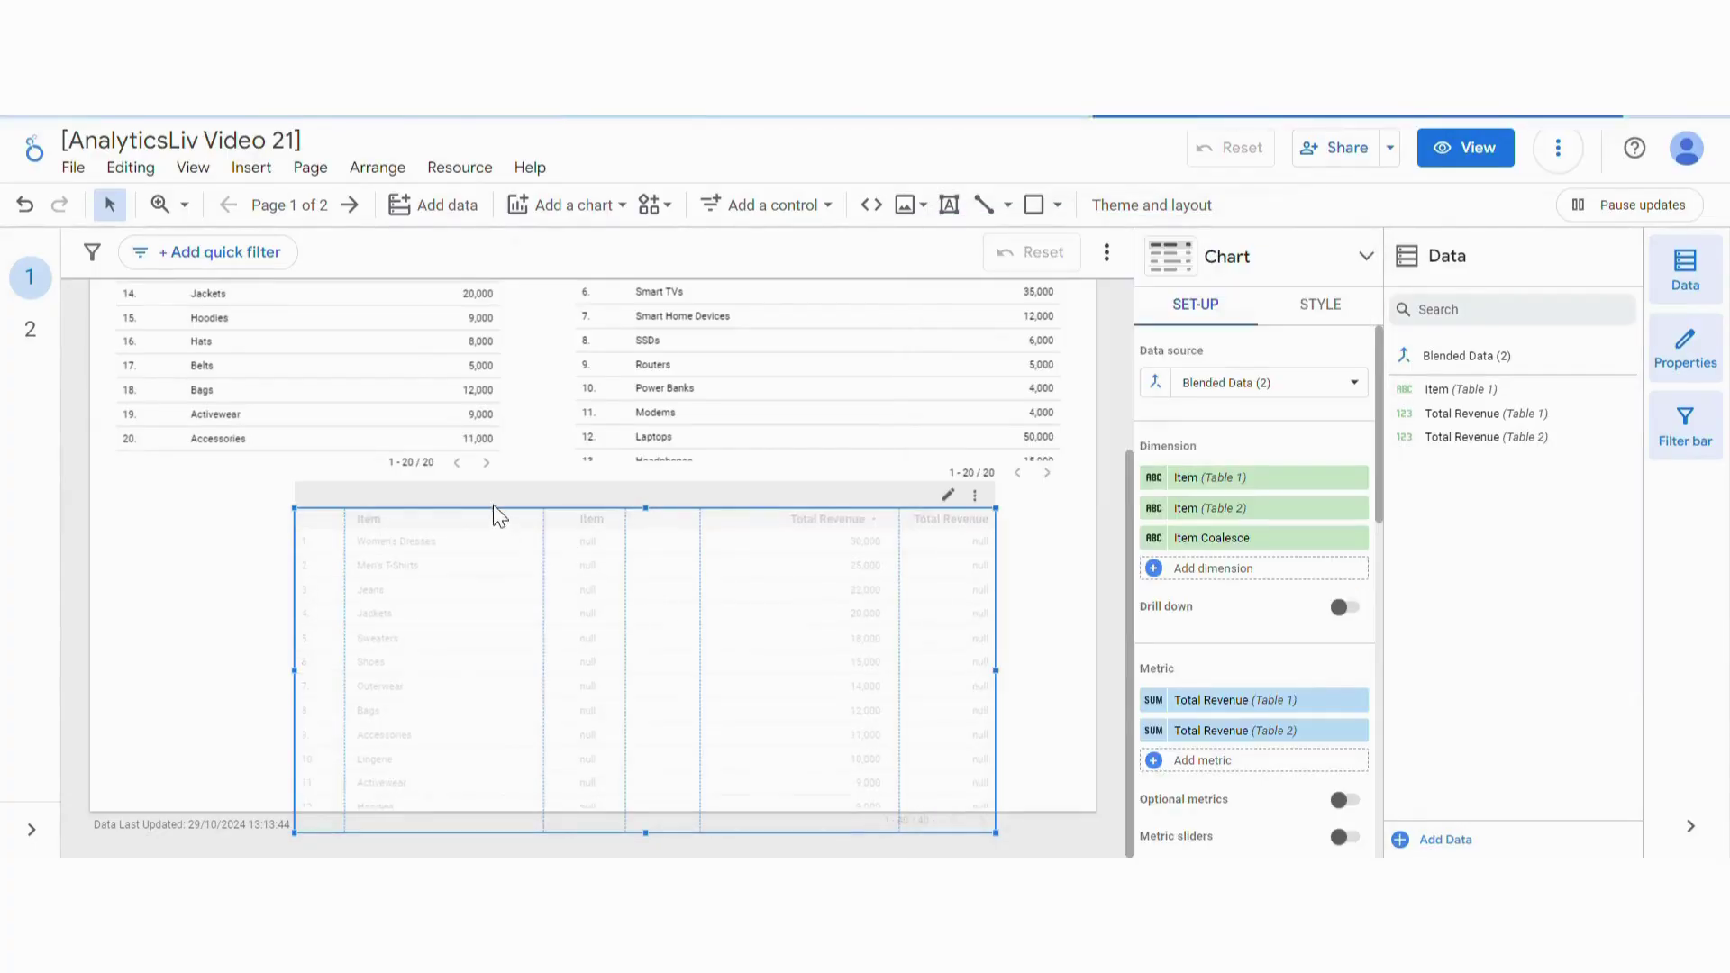
pyautogui.moveTo(464, 529); pyautogui.dragTo(411, 443)
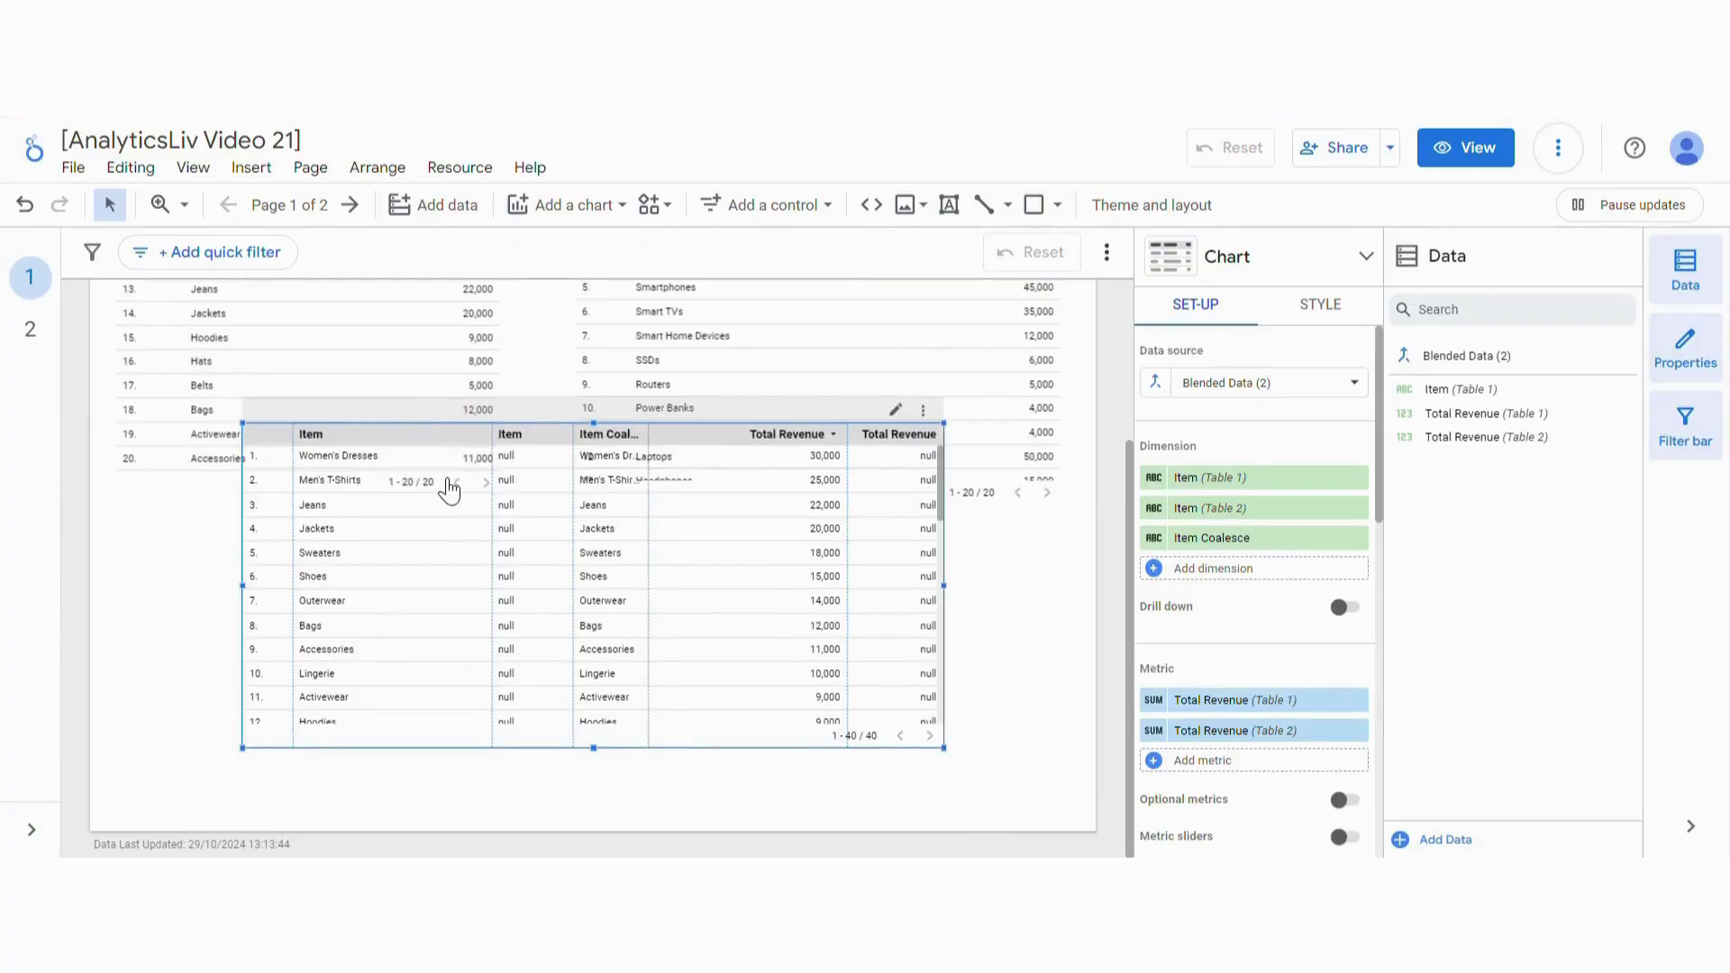
pyautogui.scroll(-5, 647, 530)
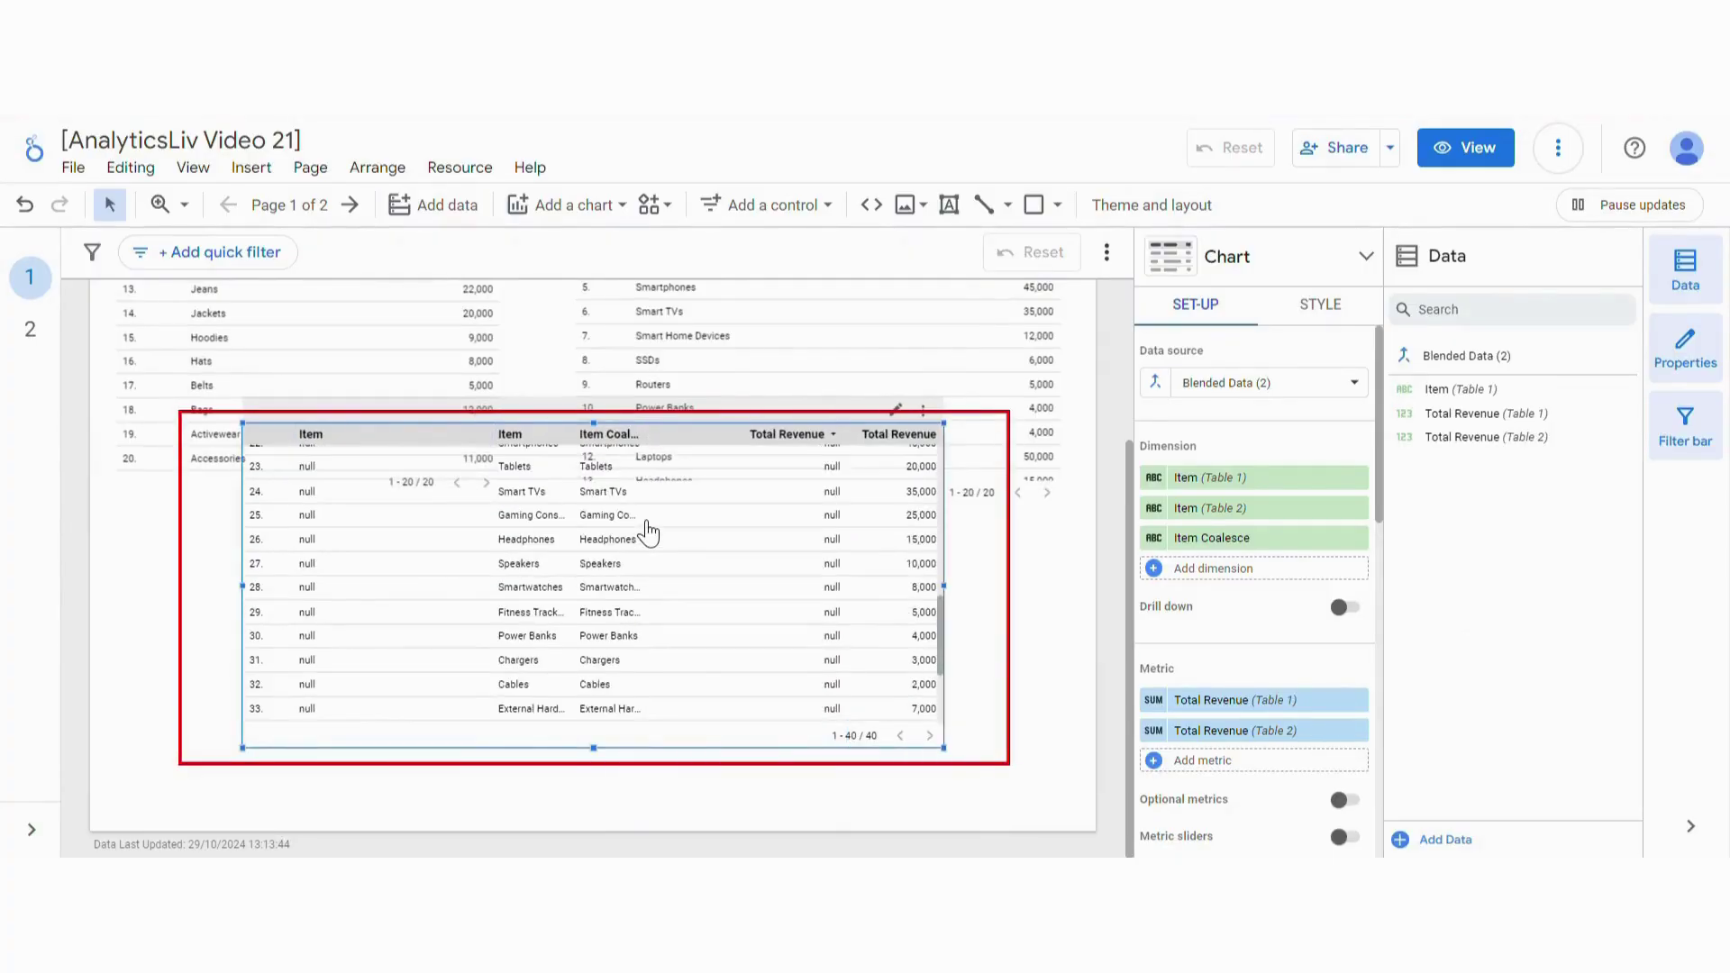
pyautogui.scroll(-3, 647, 530)
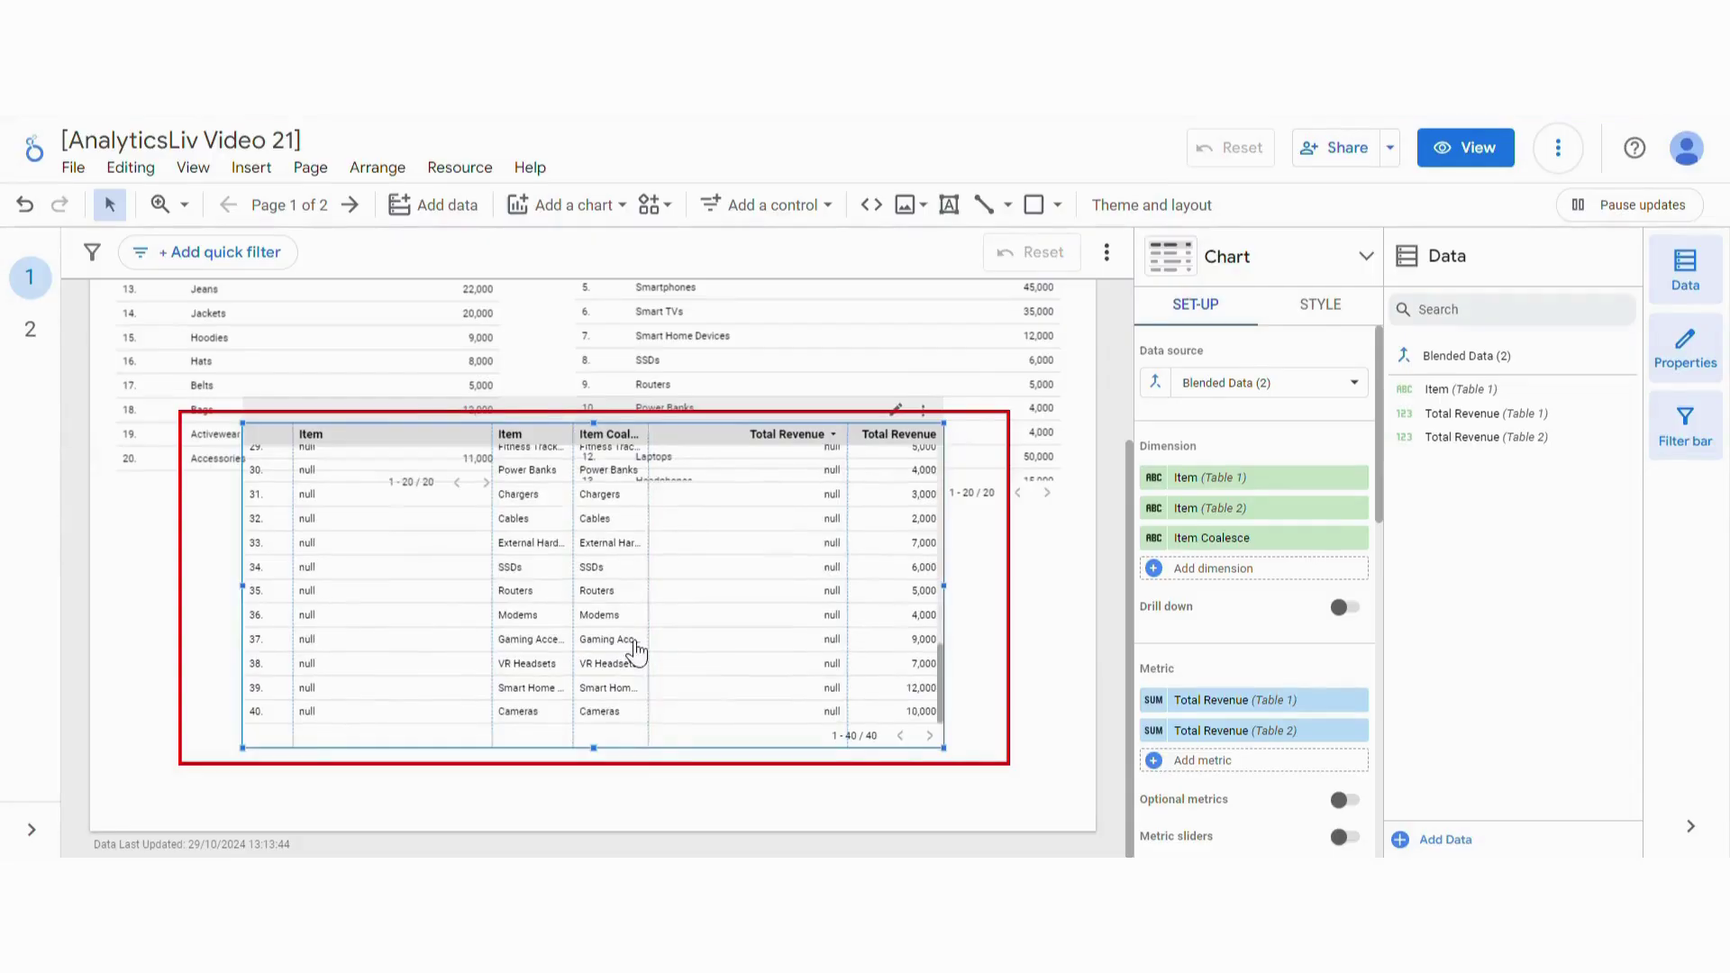
pyautogui.scroll(8, 636, 648)
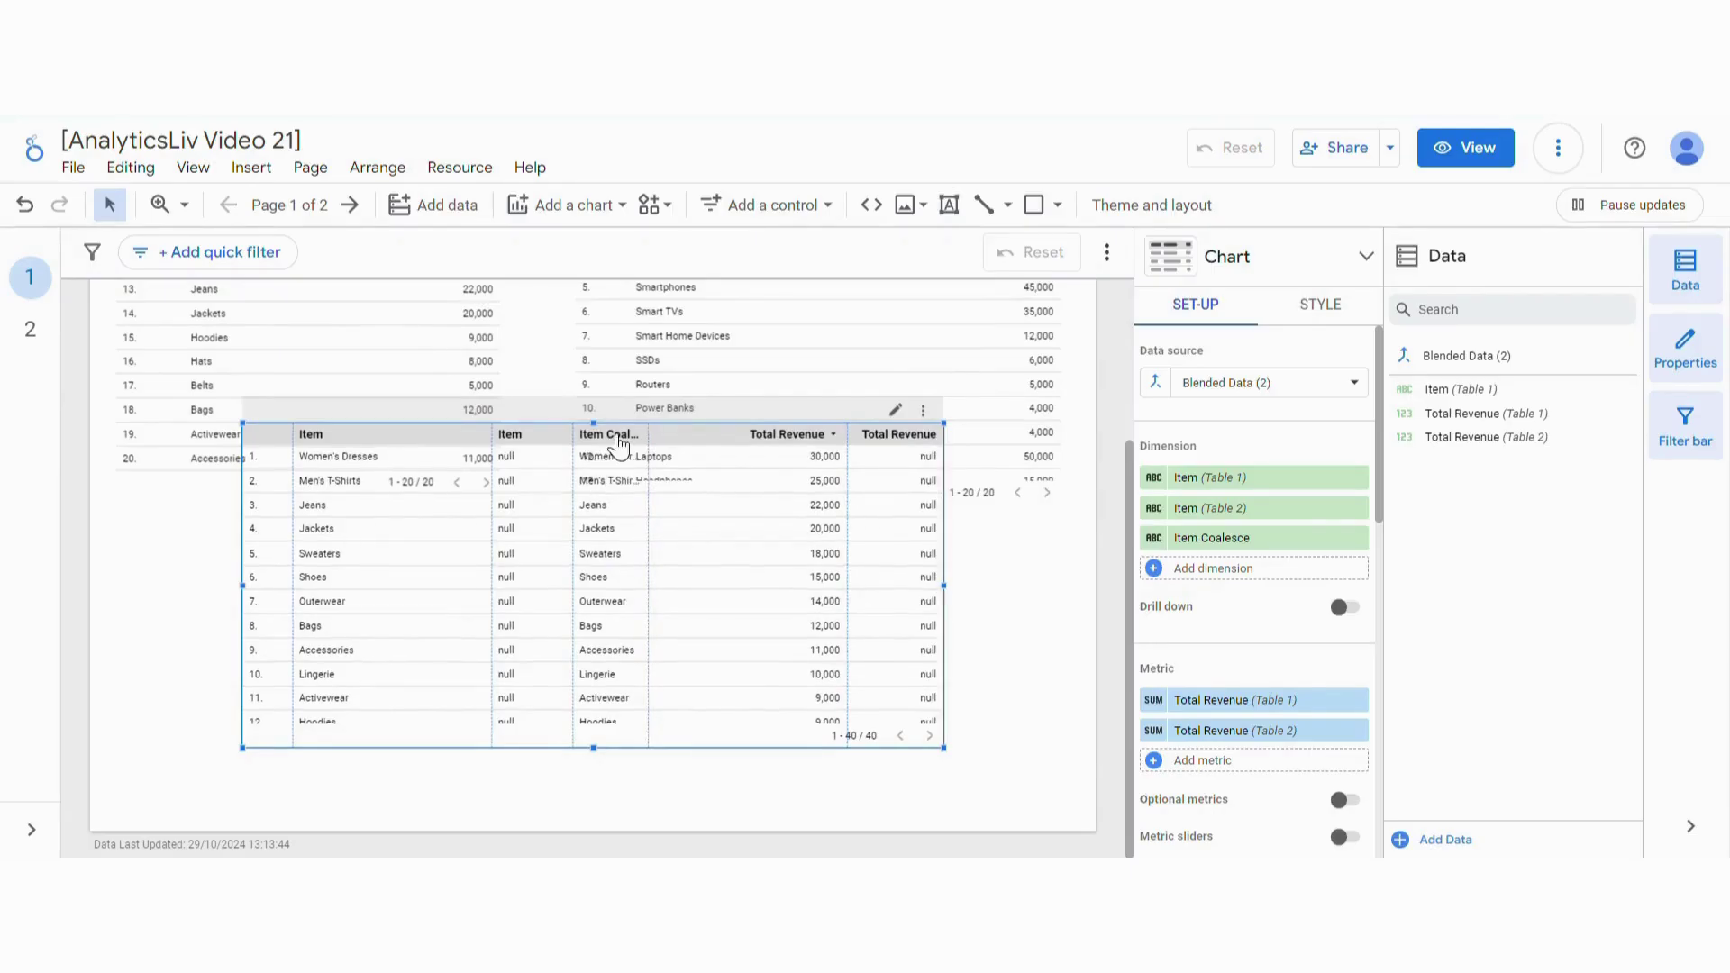
pyautogui.scroll(-5, 649, 540)
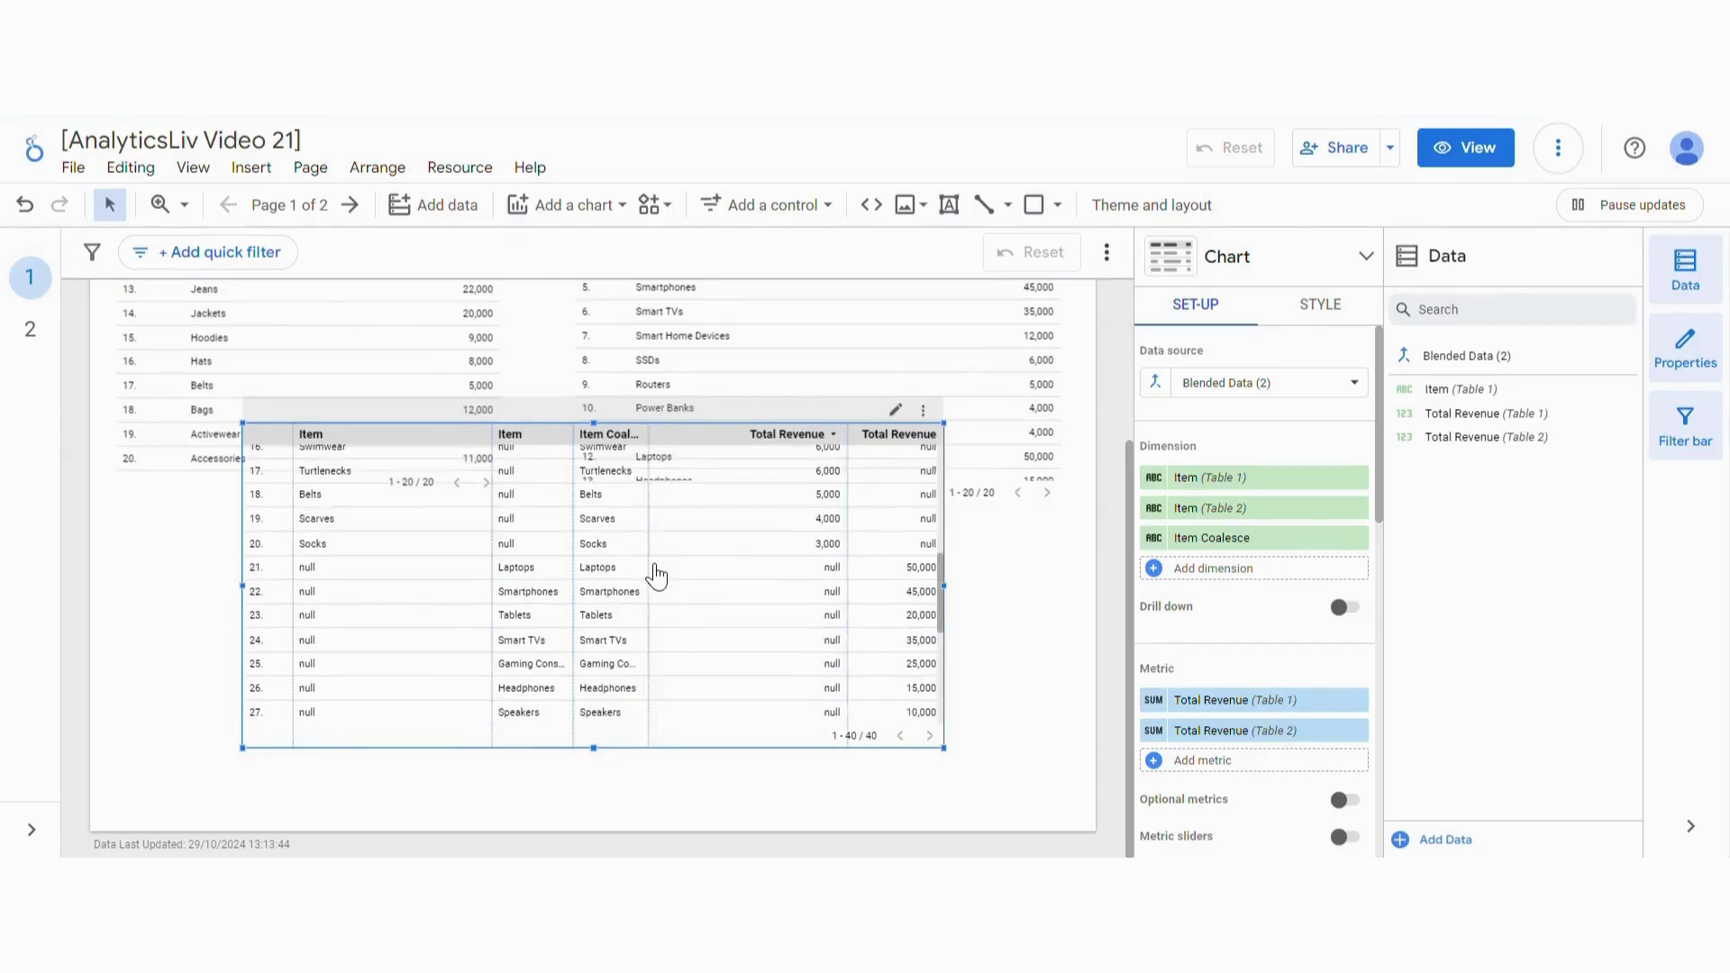
pyautogui.scroll(4, 657, 575)
pyautogui.click(1363, 477)
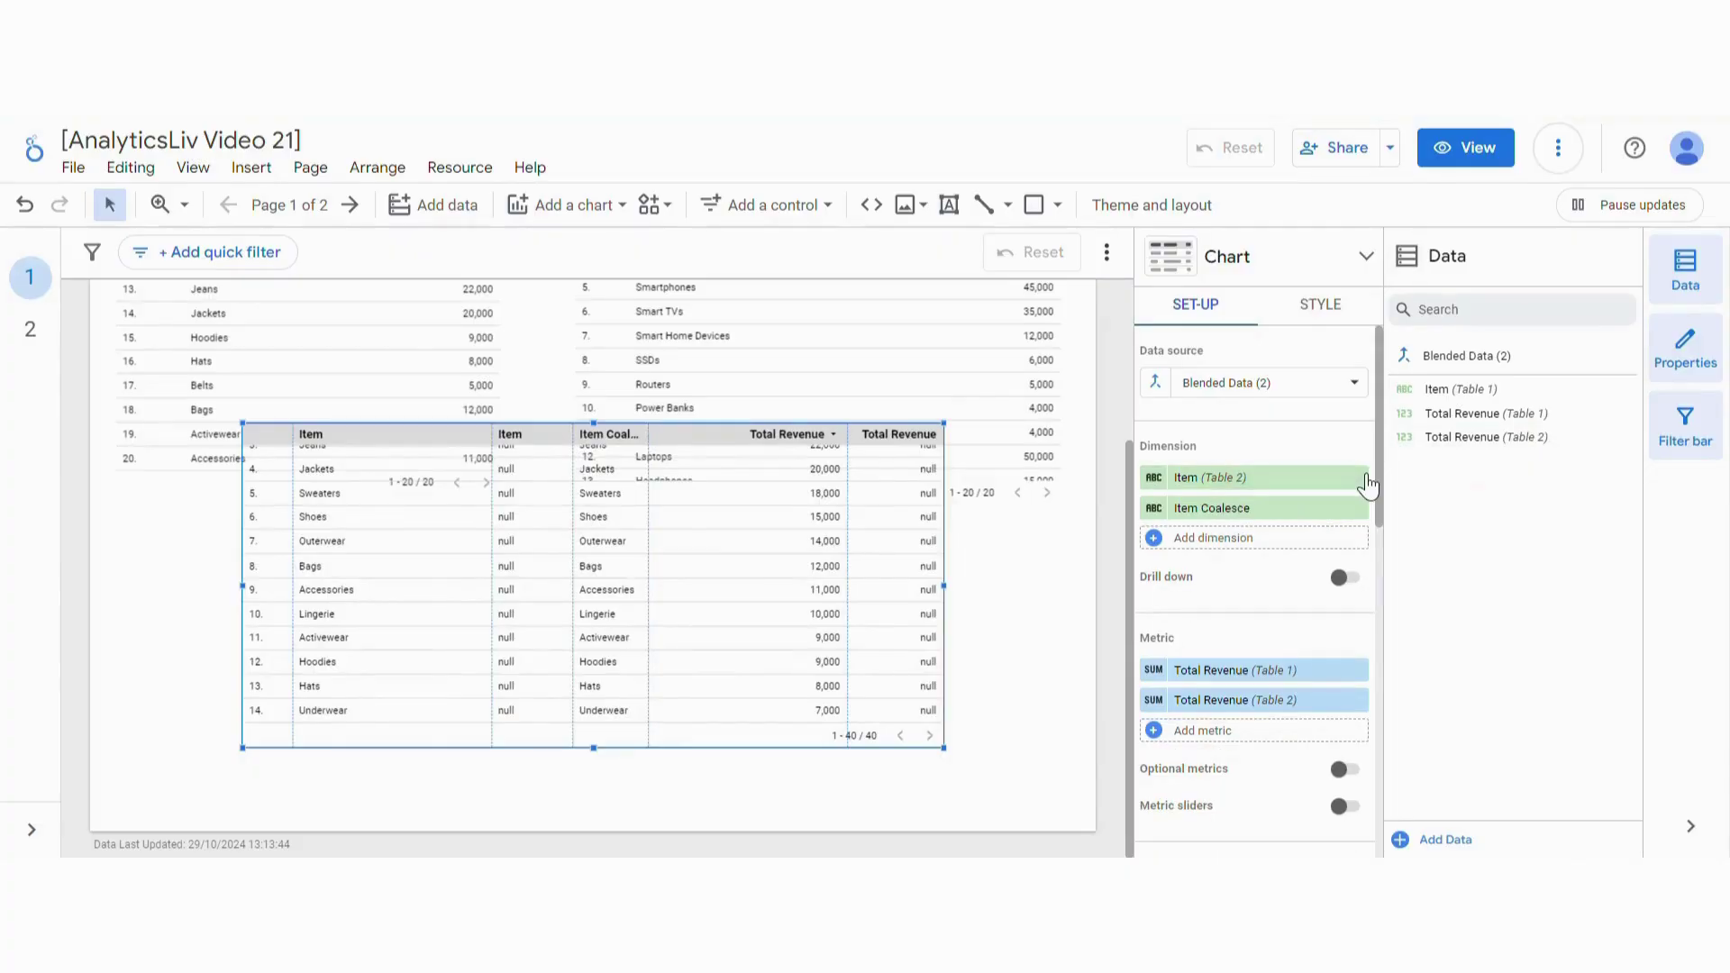
pyautogui.click(1366, 479)
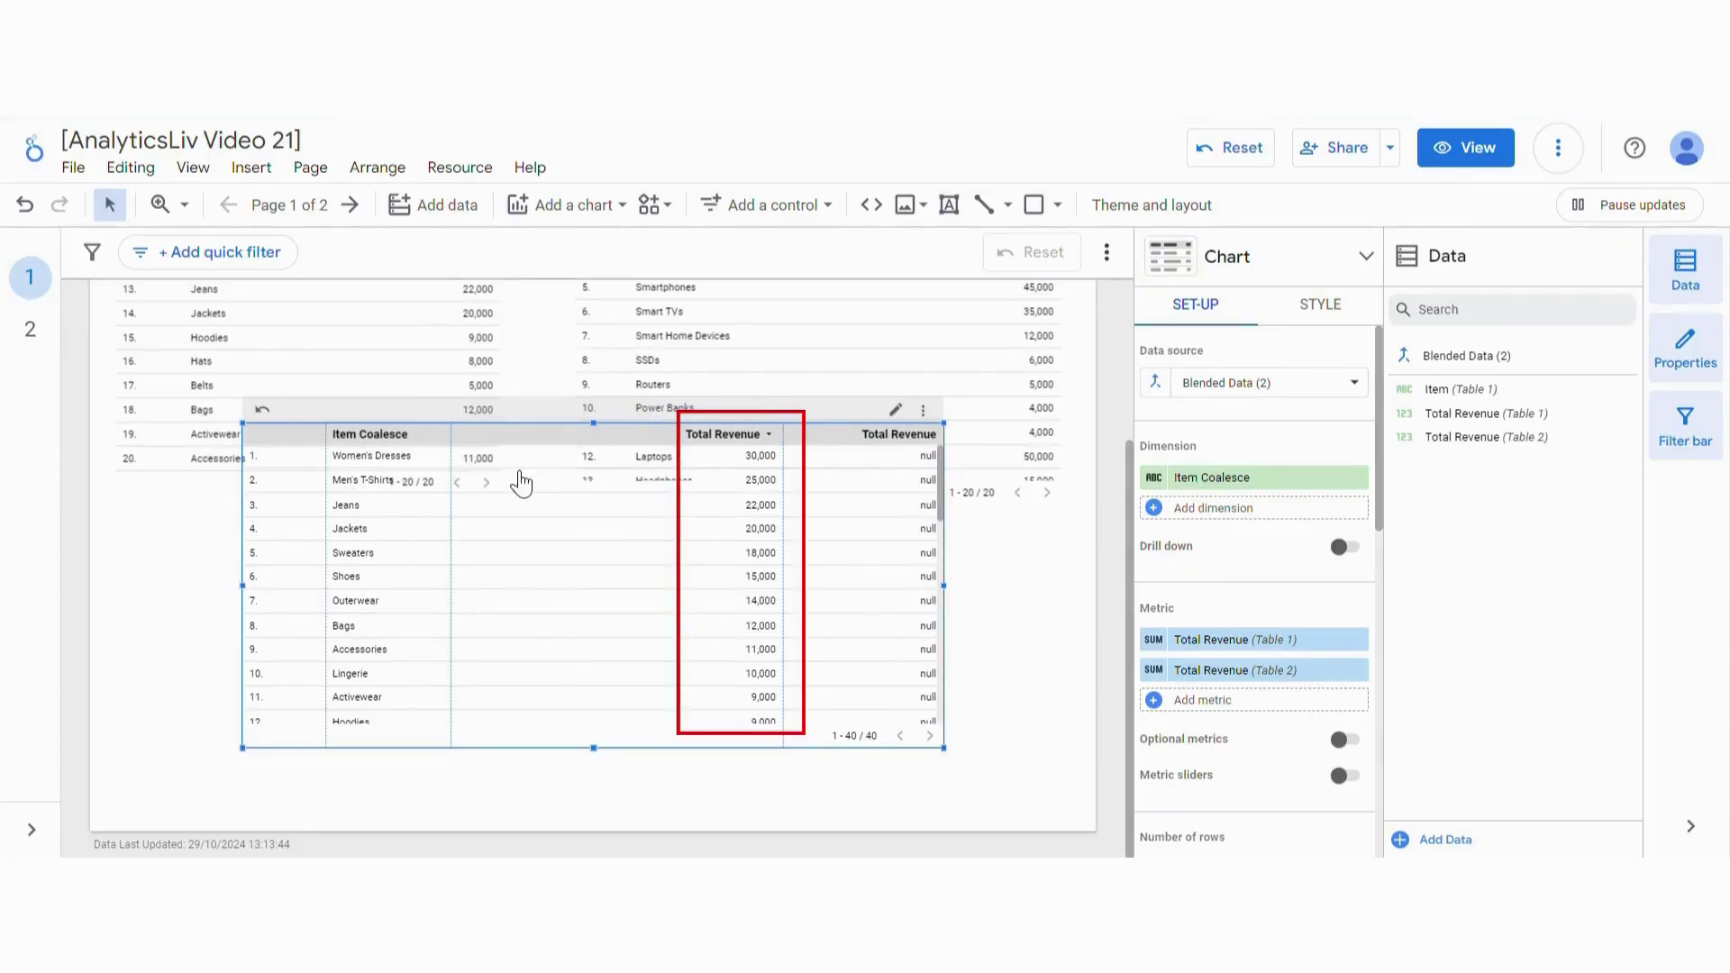
pyautogui.scroll(-3, 811, 635)
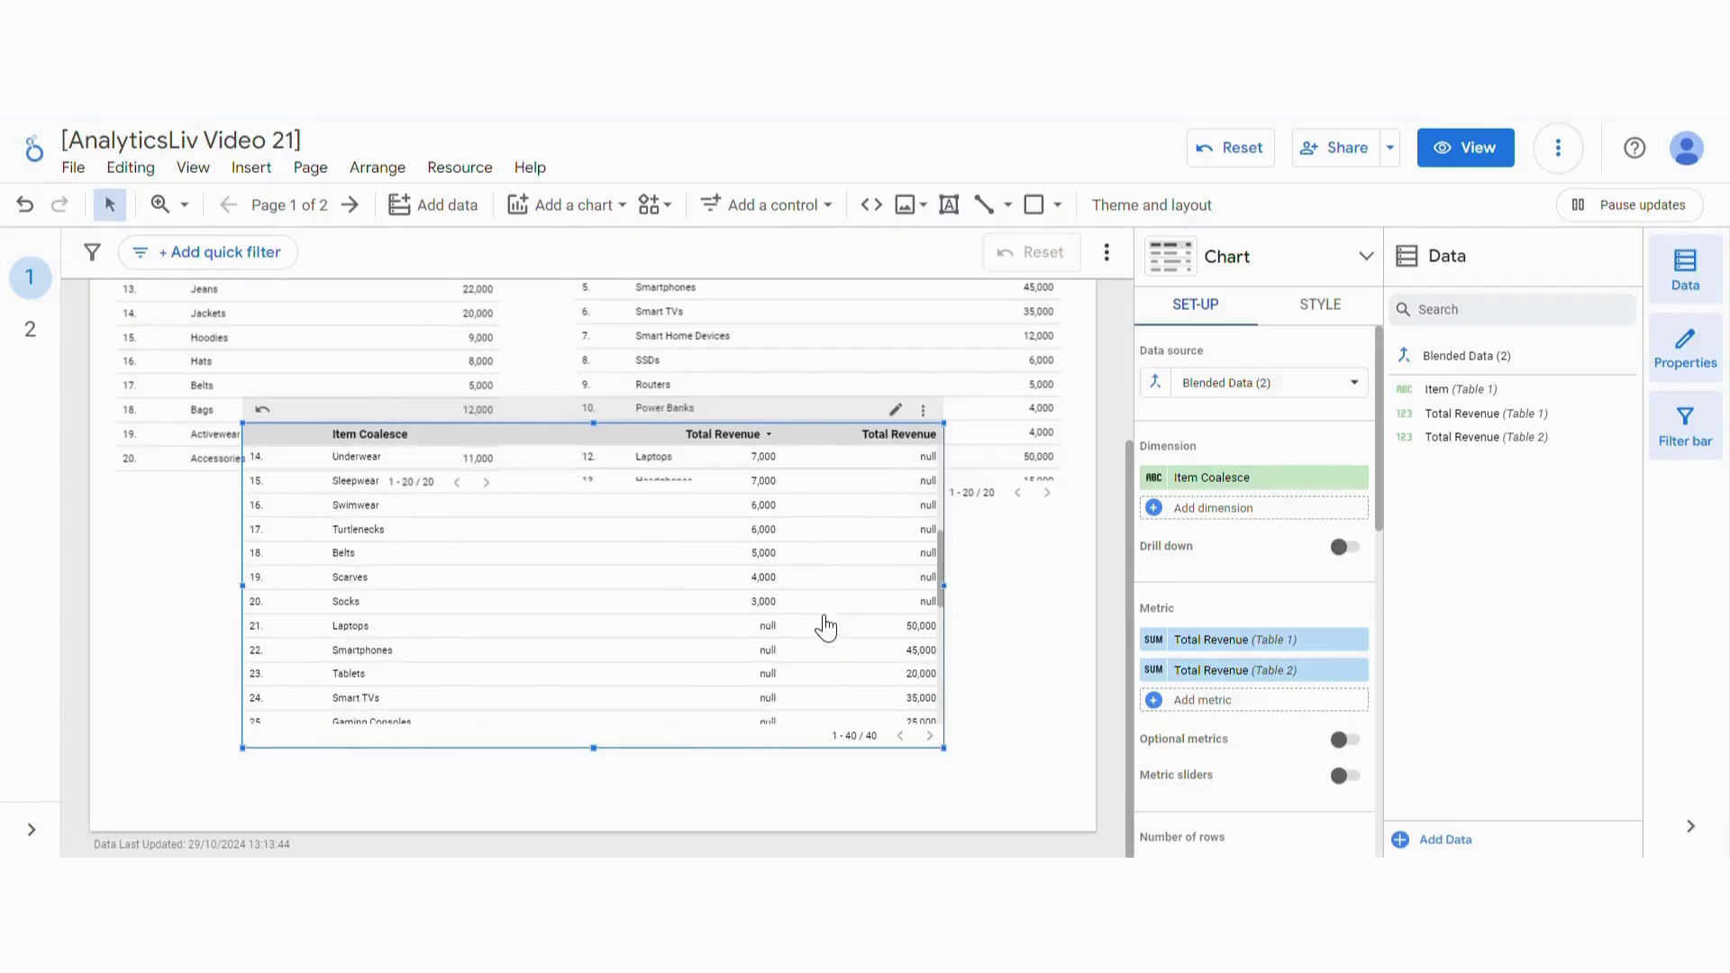
pyautogui.scroll(-1, 825, 629)
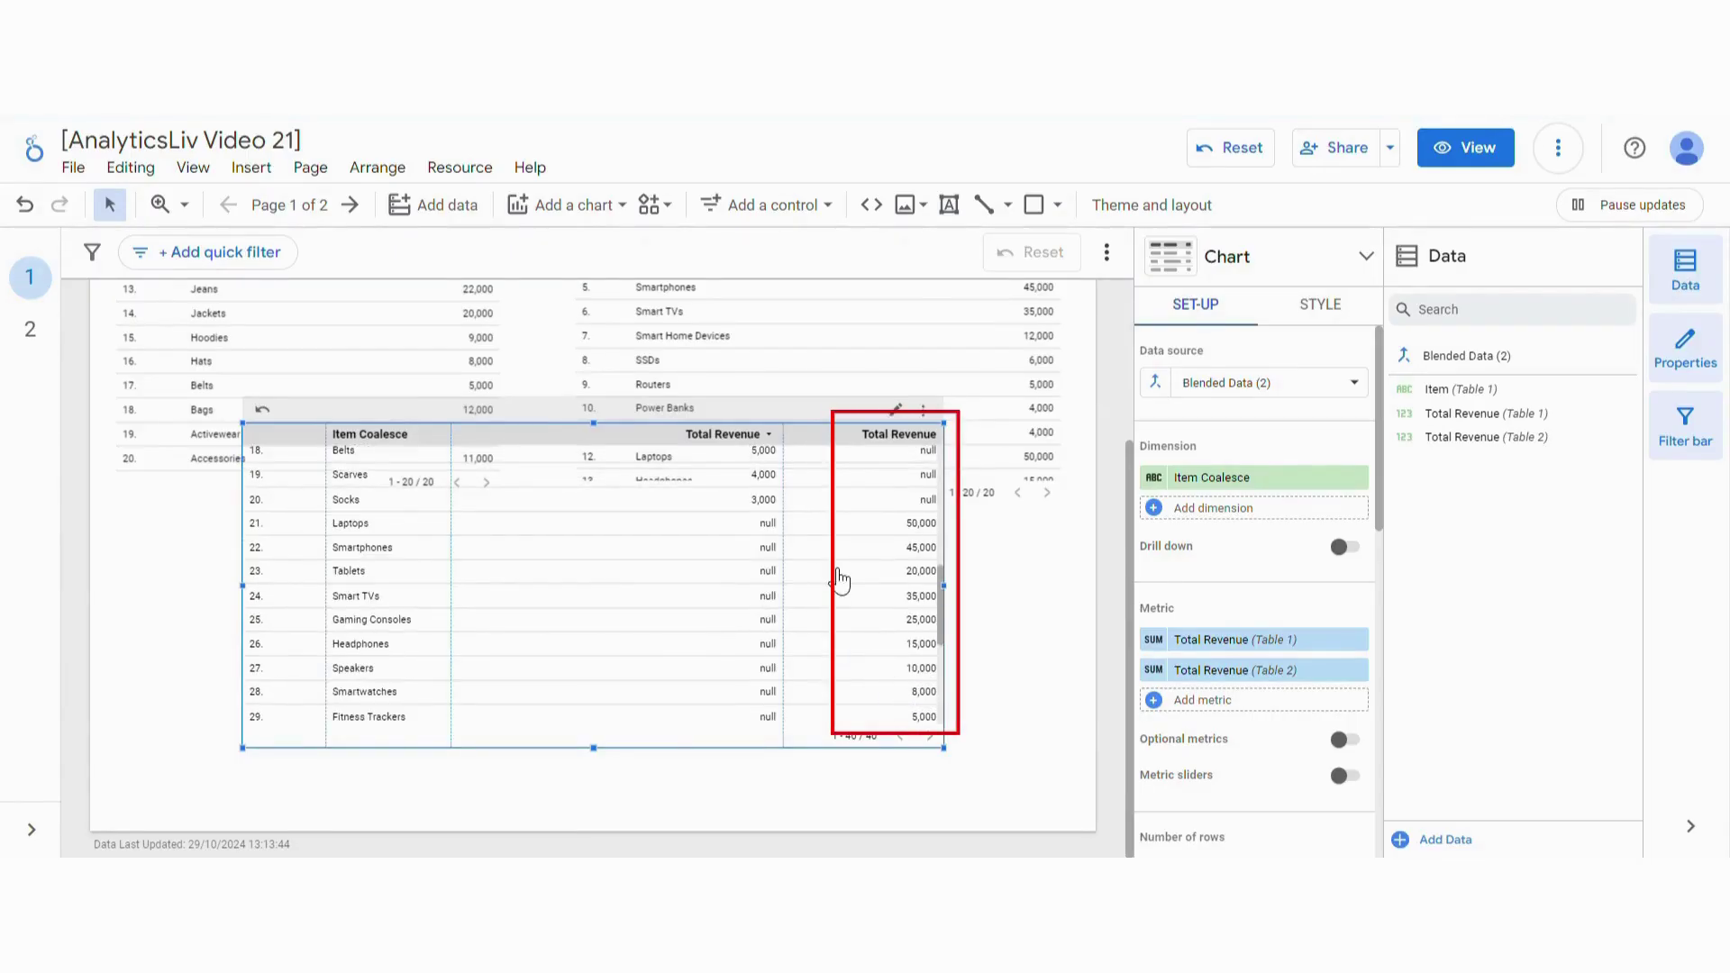
pyautogui.scroll(3, 824, 619)
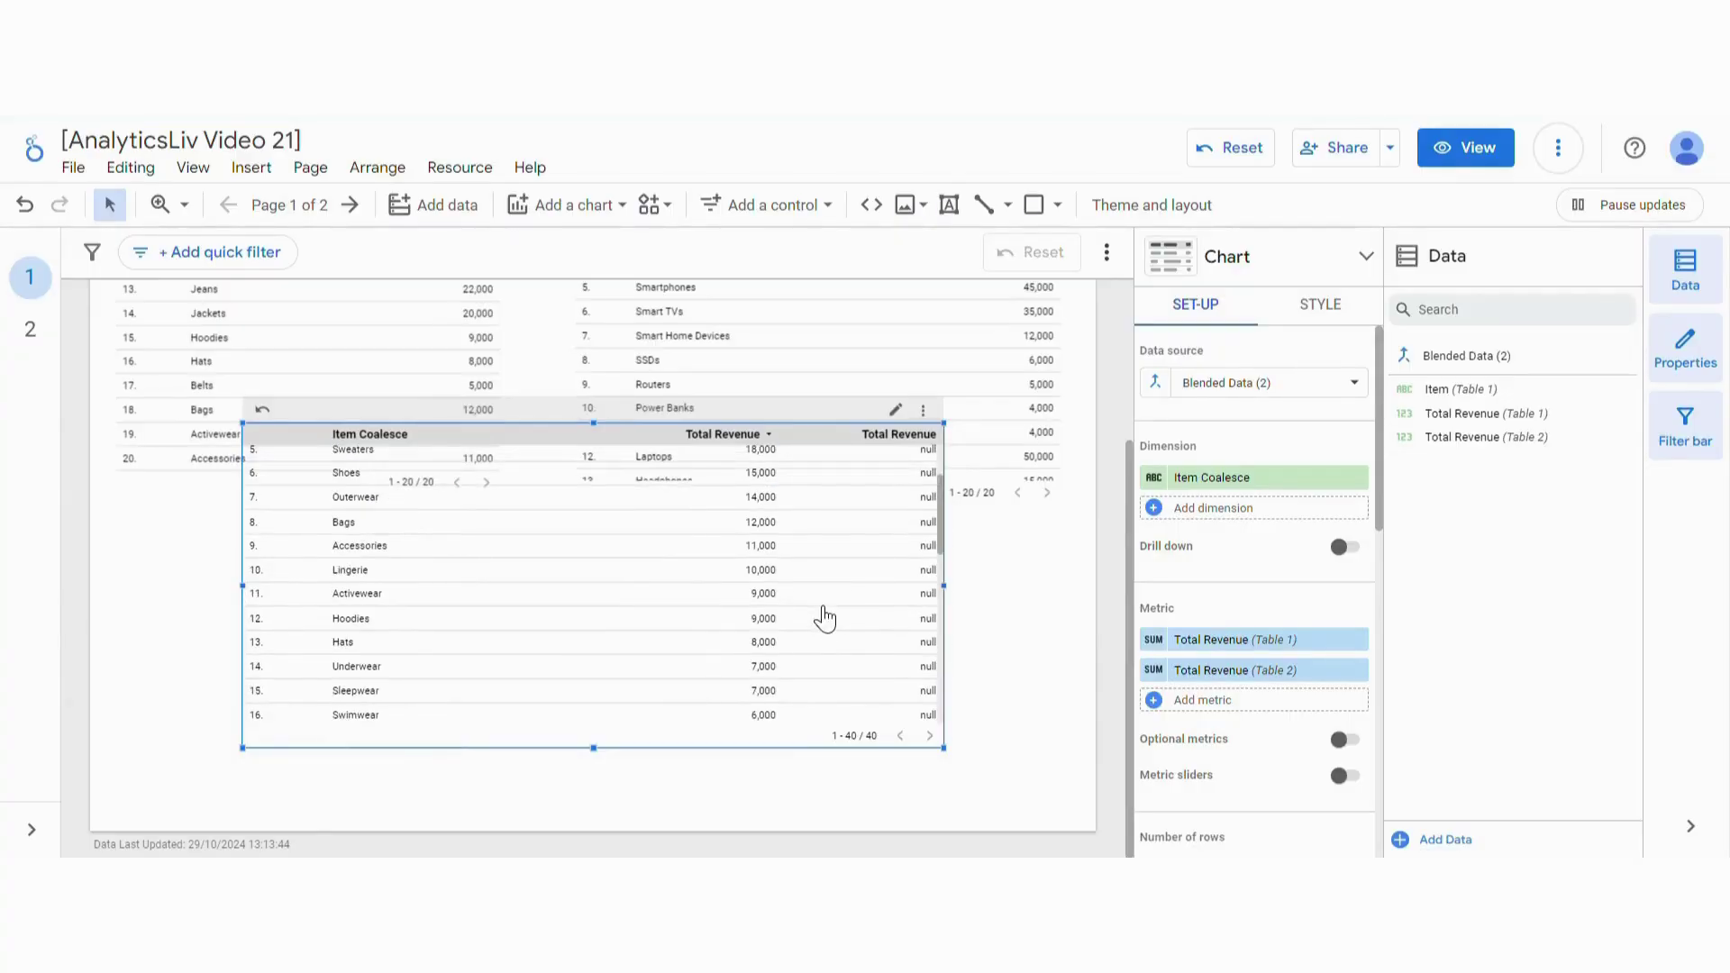
pyautogui.scroll(1, 825, 618)
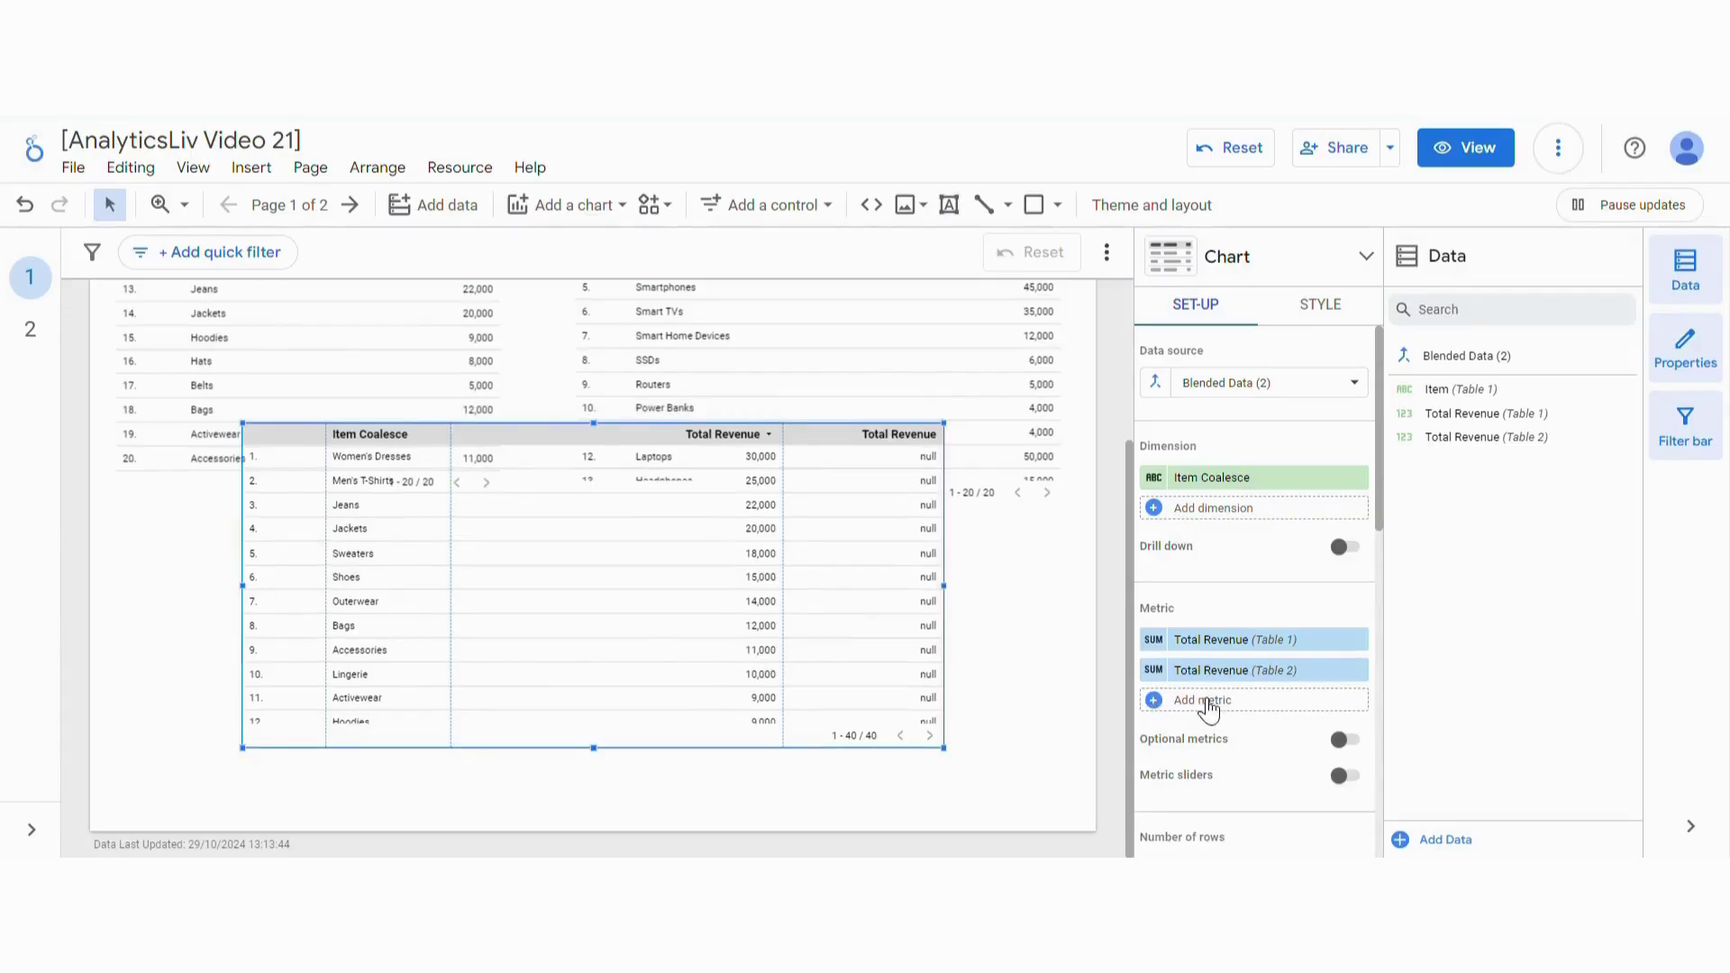
# - Start a new calculated metric named 'Total Revenue Coalesce'
pyautogui.click(1201, 700)
pyautogui.click(1261, 831)
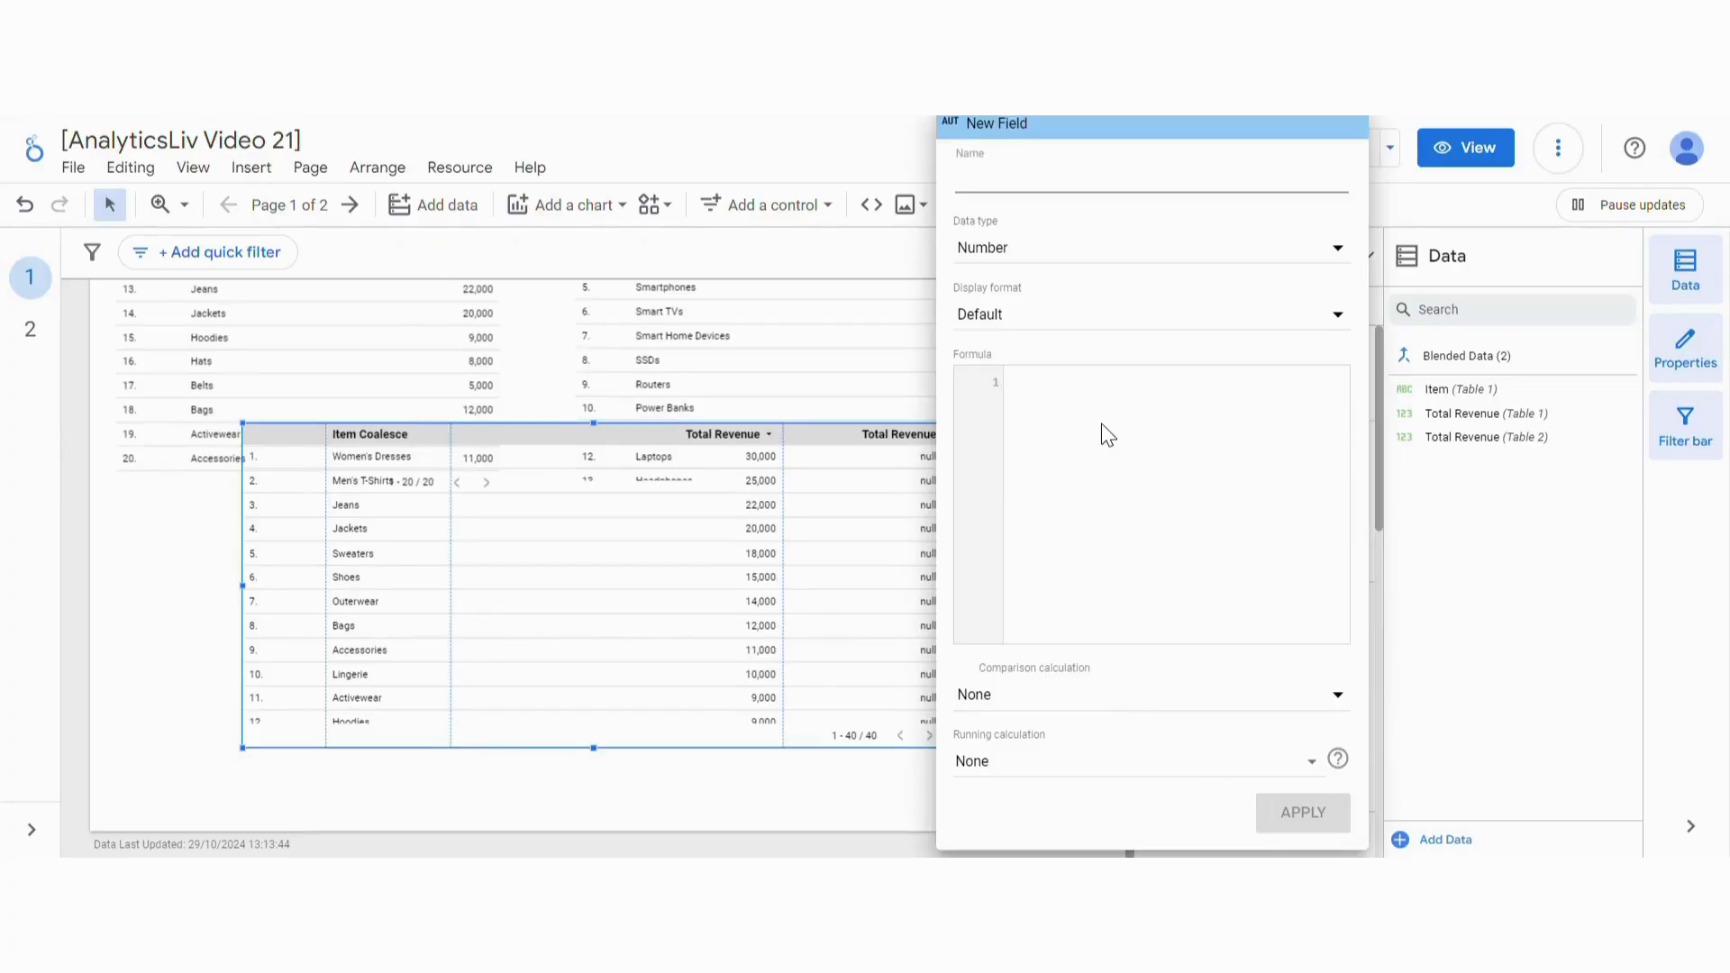
pyautogui.write('Total')
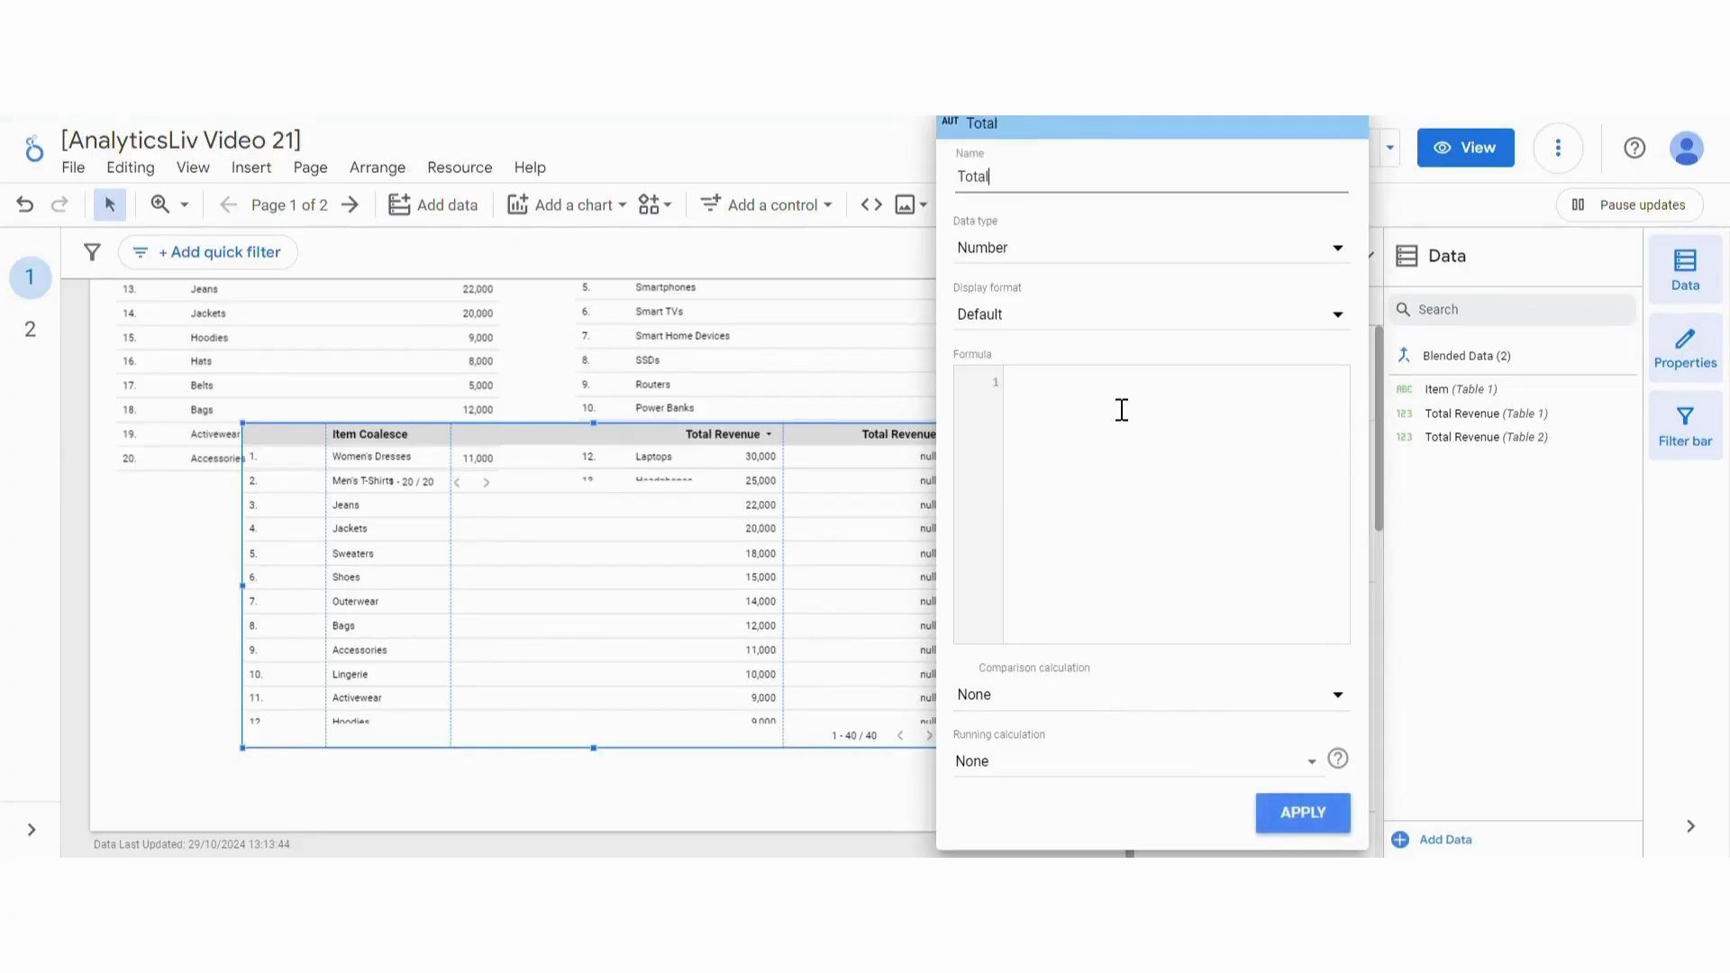
pyautogui.write(' Revenue Coaless')
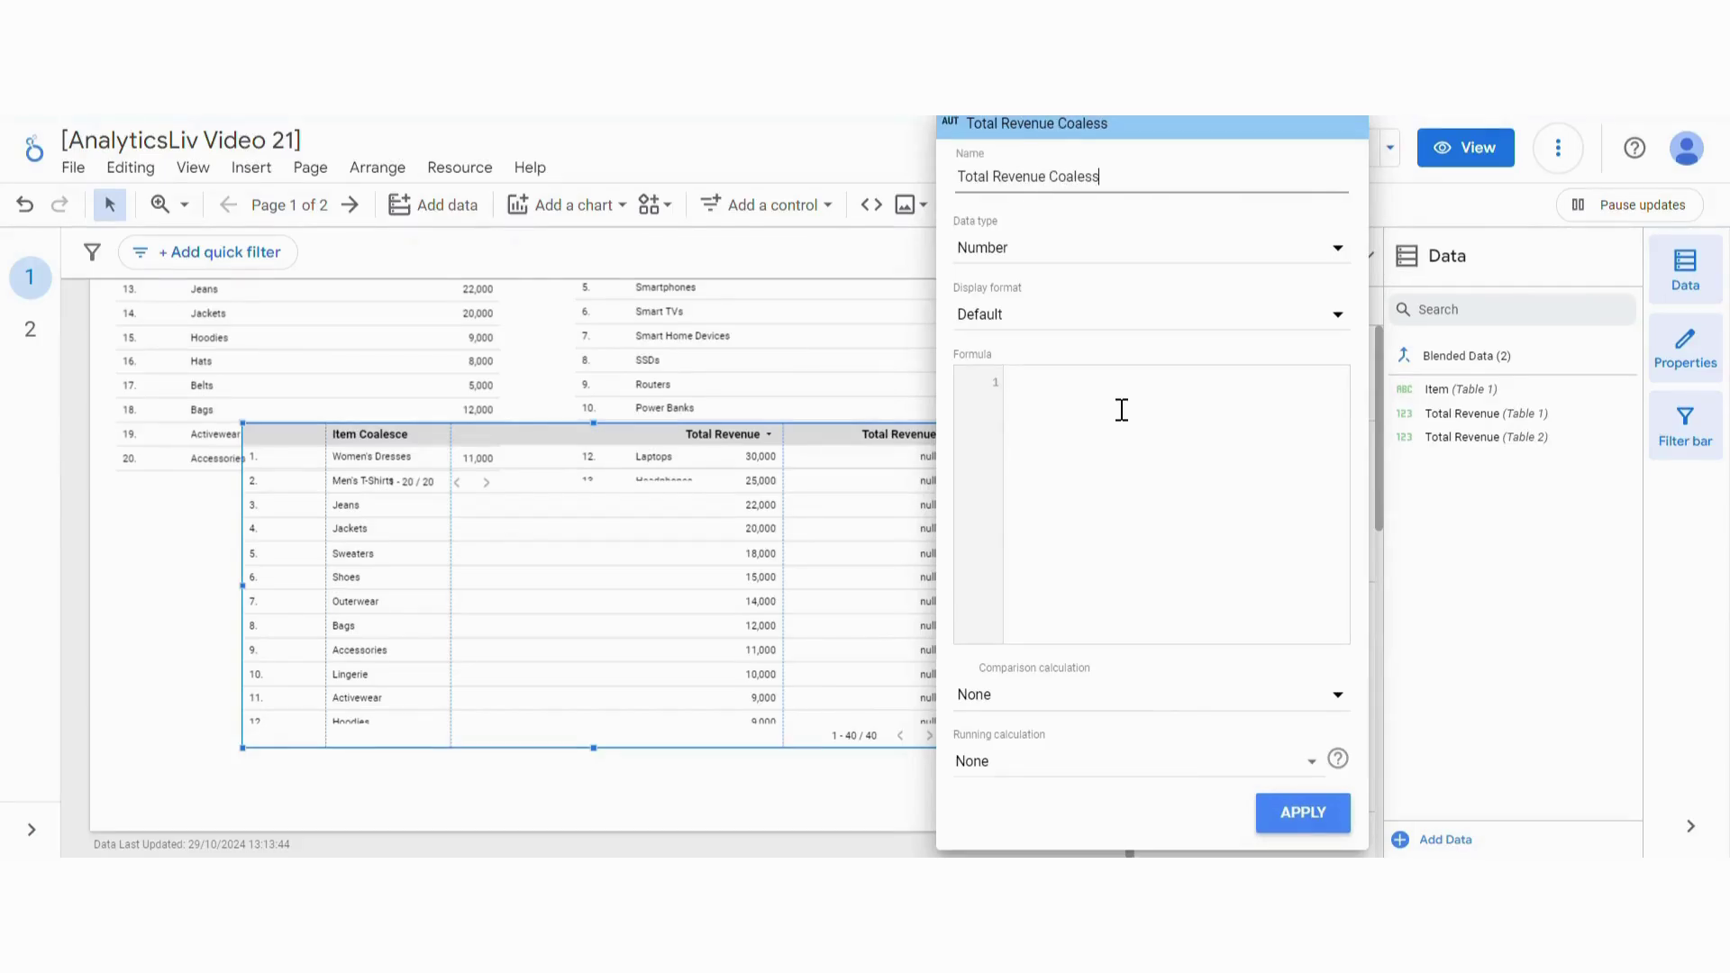
pyautogui.press('BackSpace')
pyautogui.write('ce')
# - Define it as COALESCE(Total Revenue (Table 1), Total Revenue (Table 2)) and apply
pyautogui.click(1080, 466)
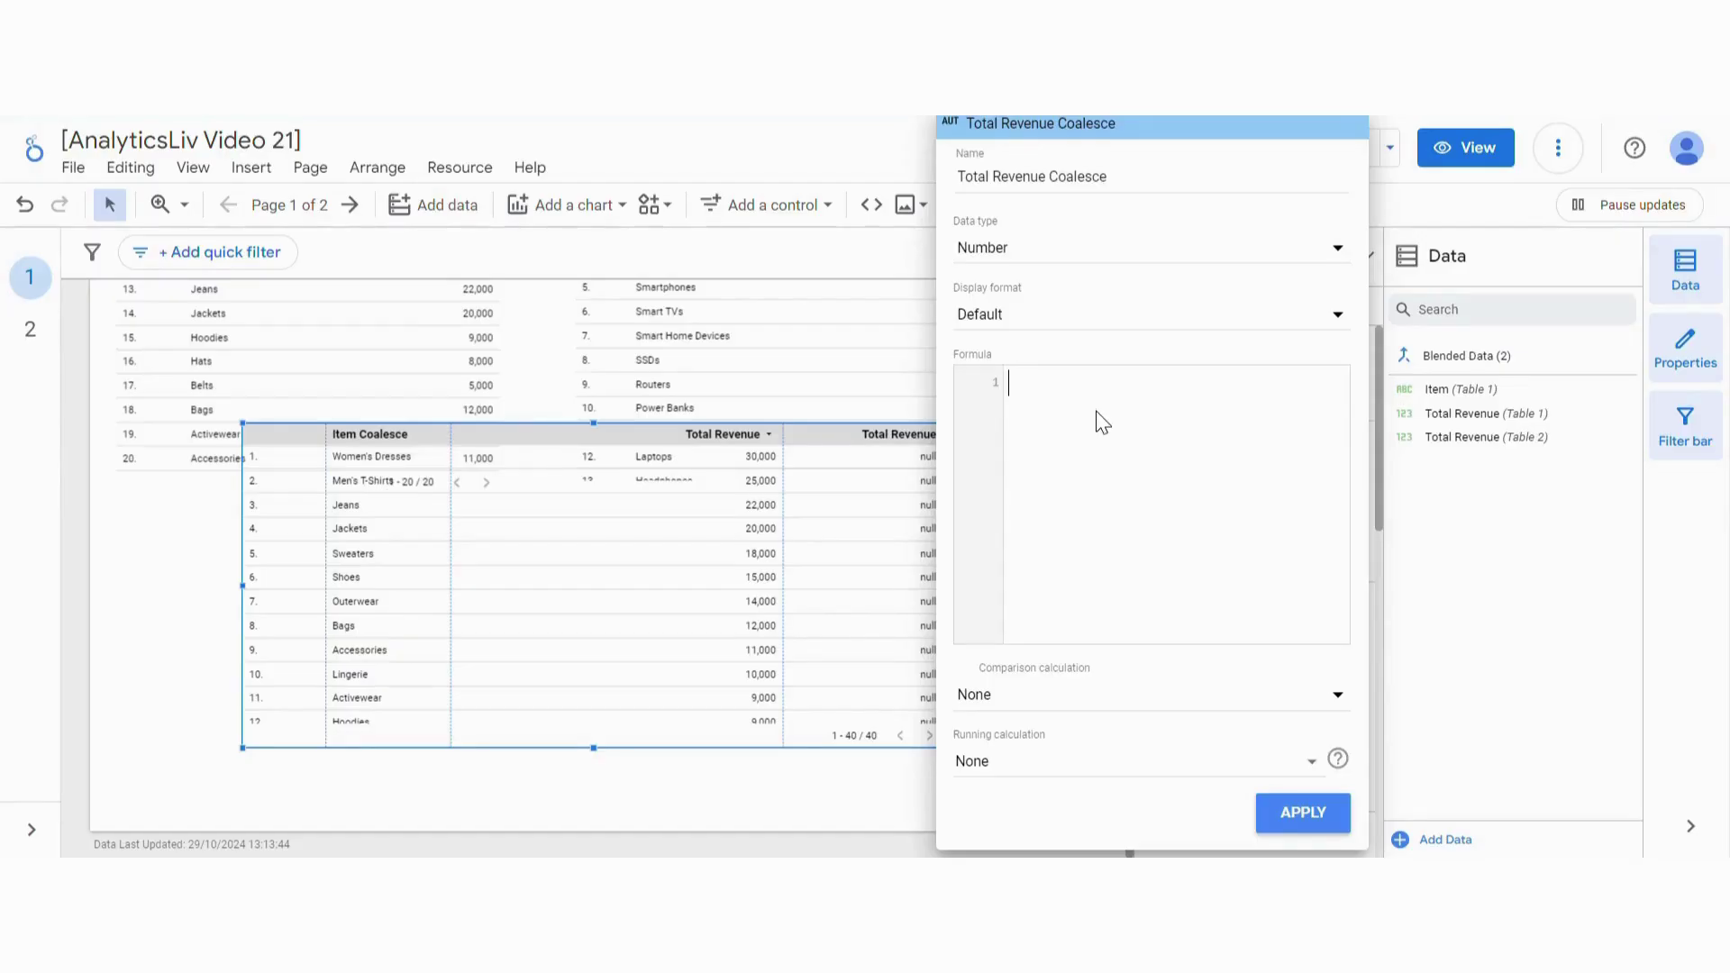
pyautogui.write('coalesce')
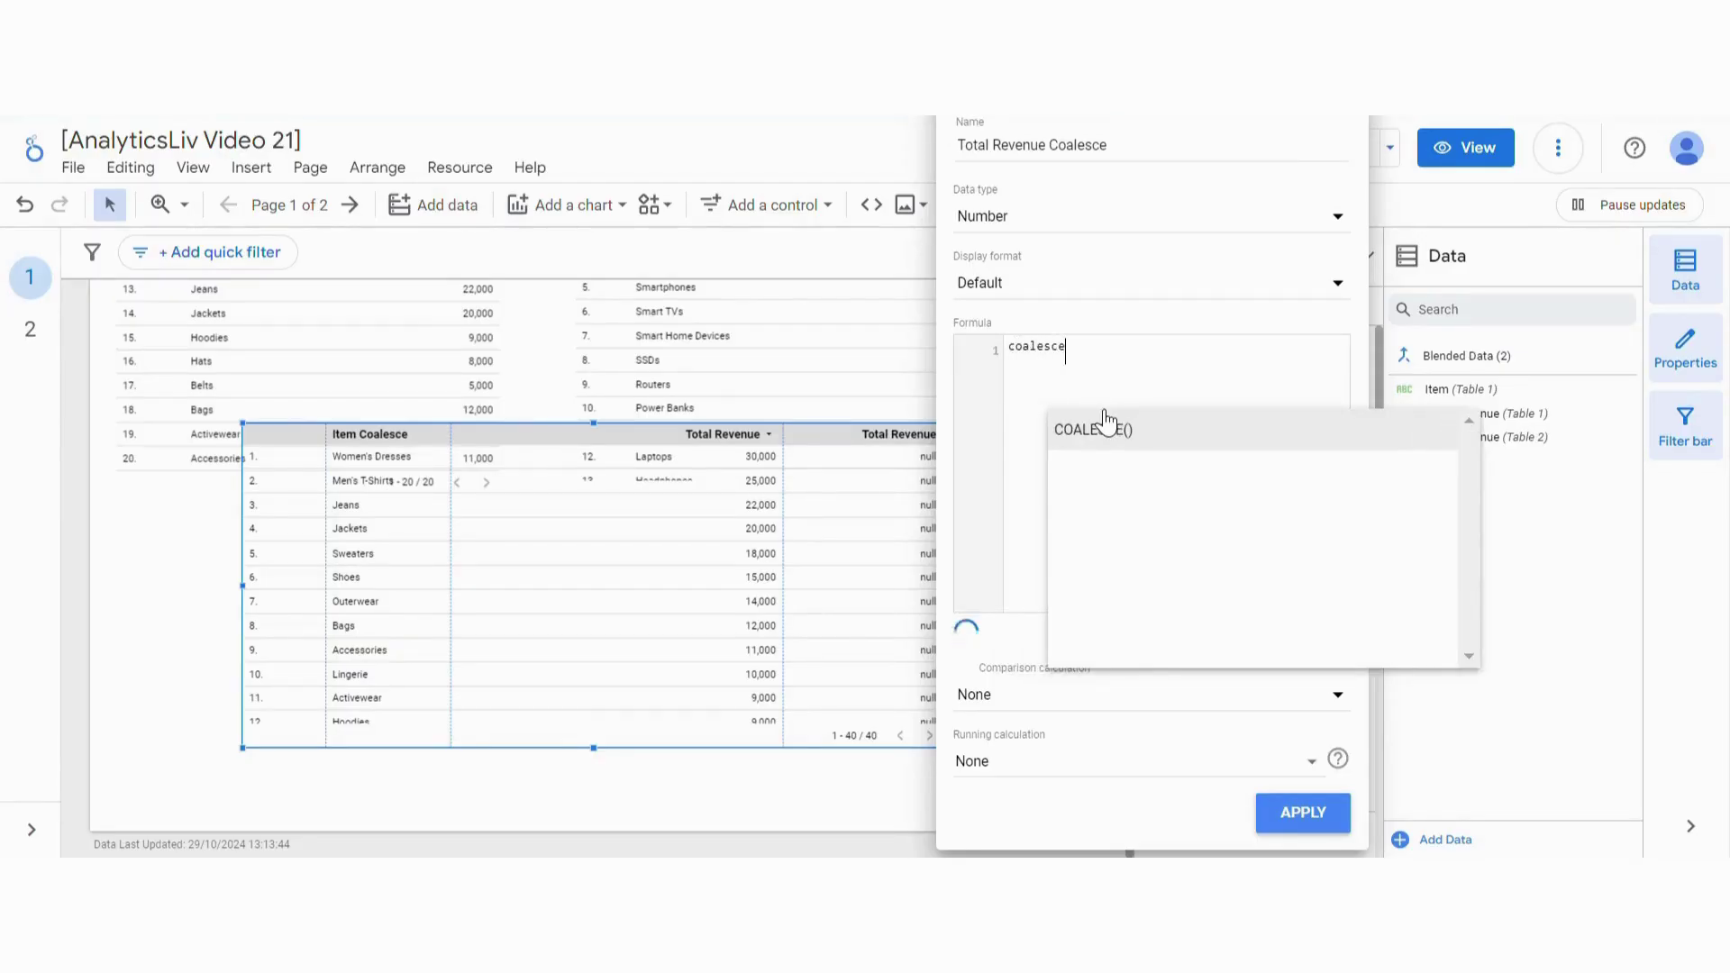
pyautogui.click(1102, 423)
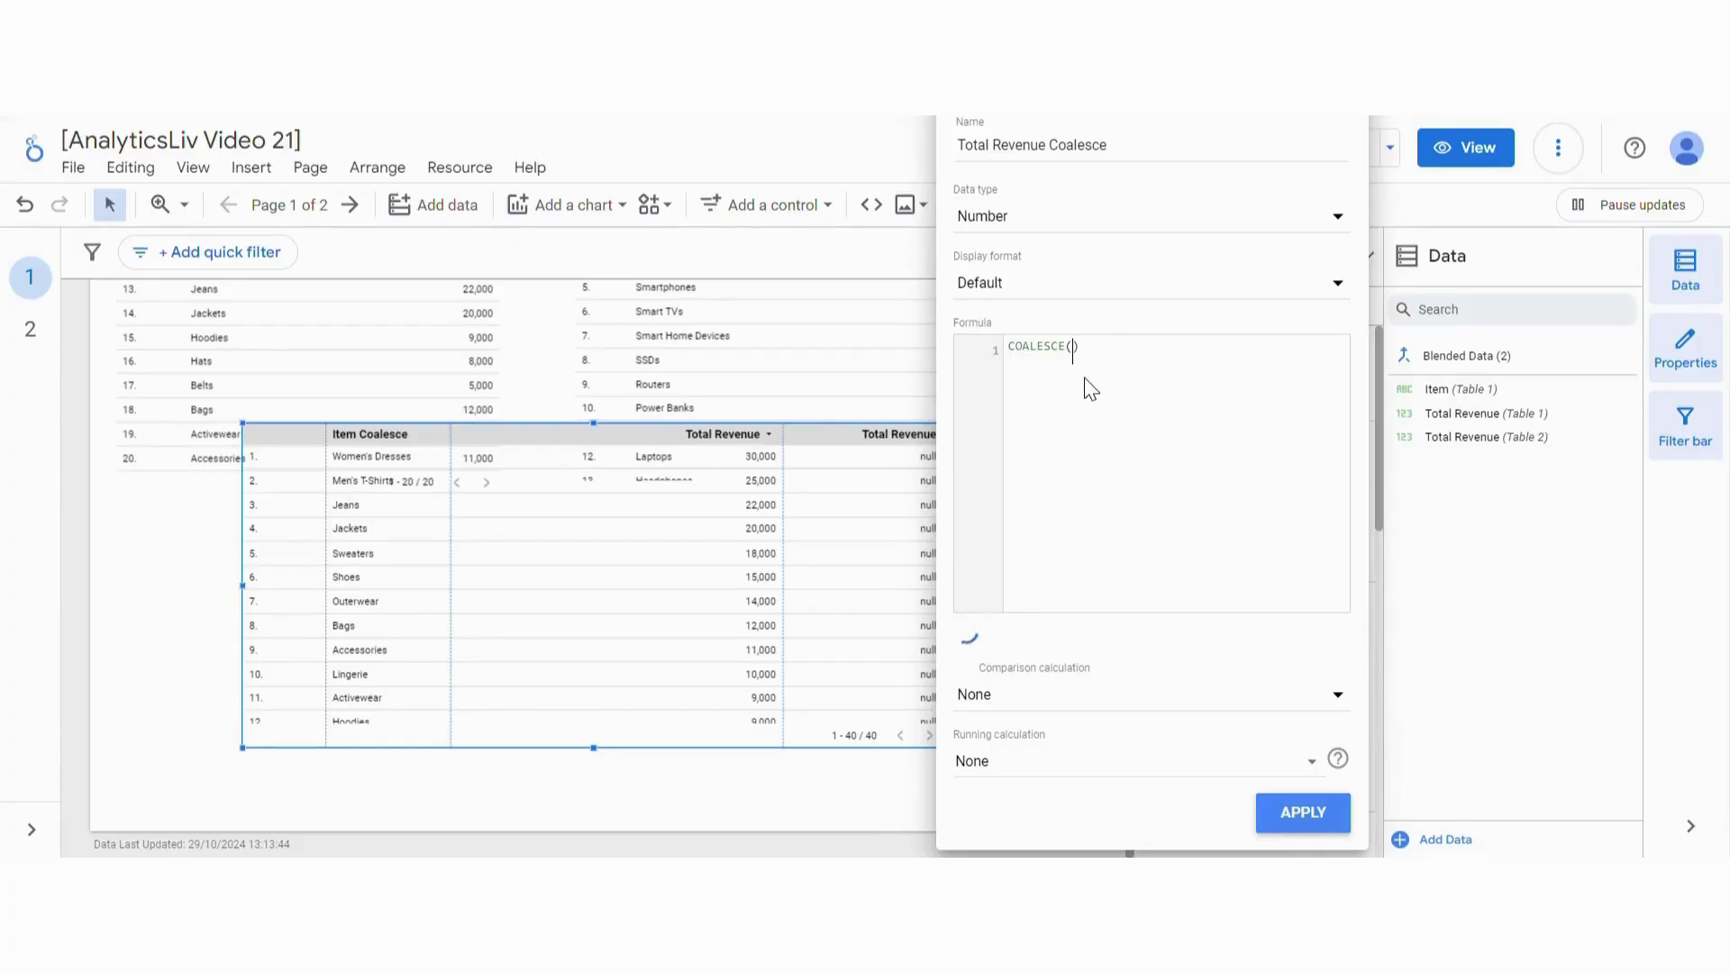
pyautogui.write('tota')
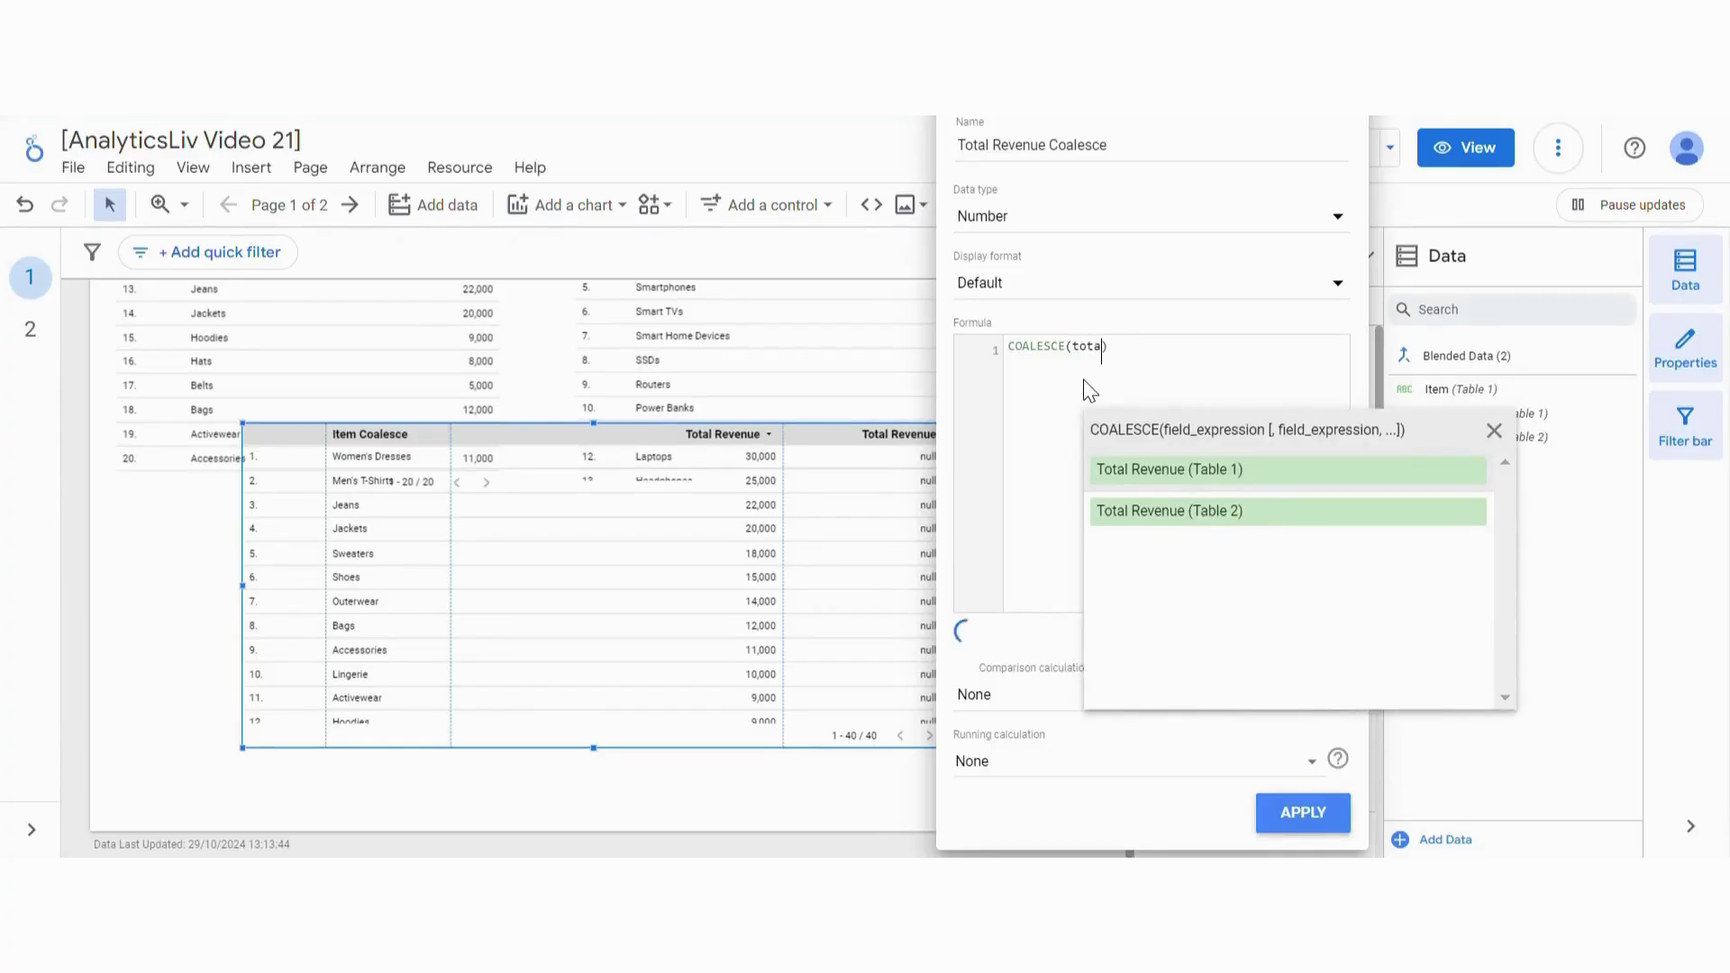
pyautogui.click(1173, 466)
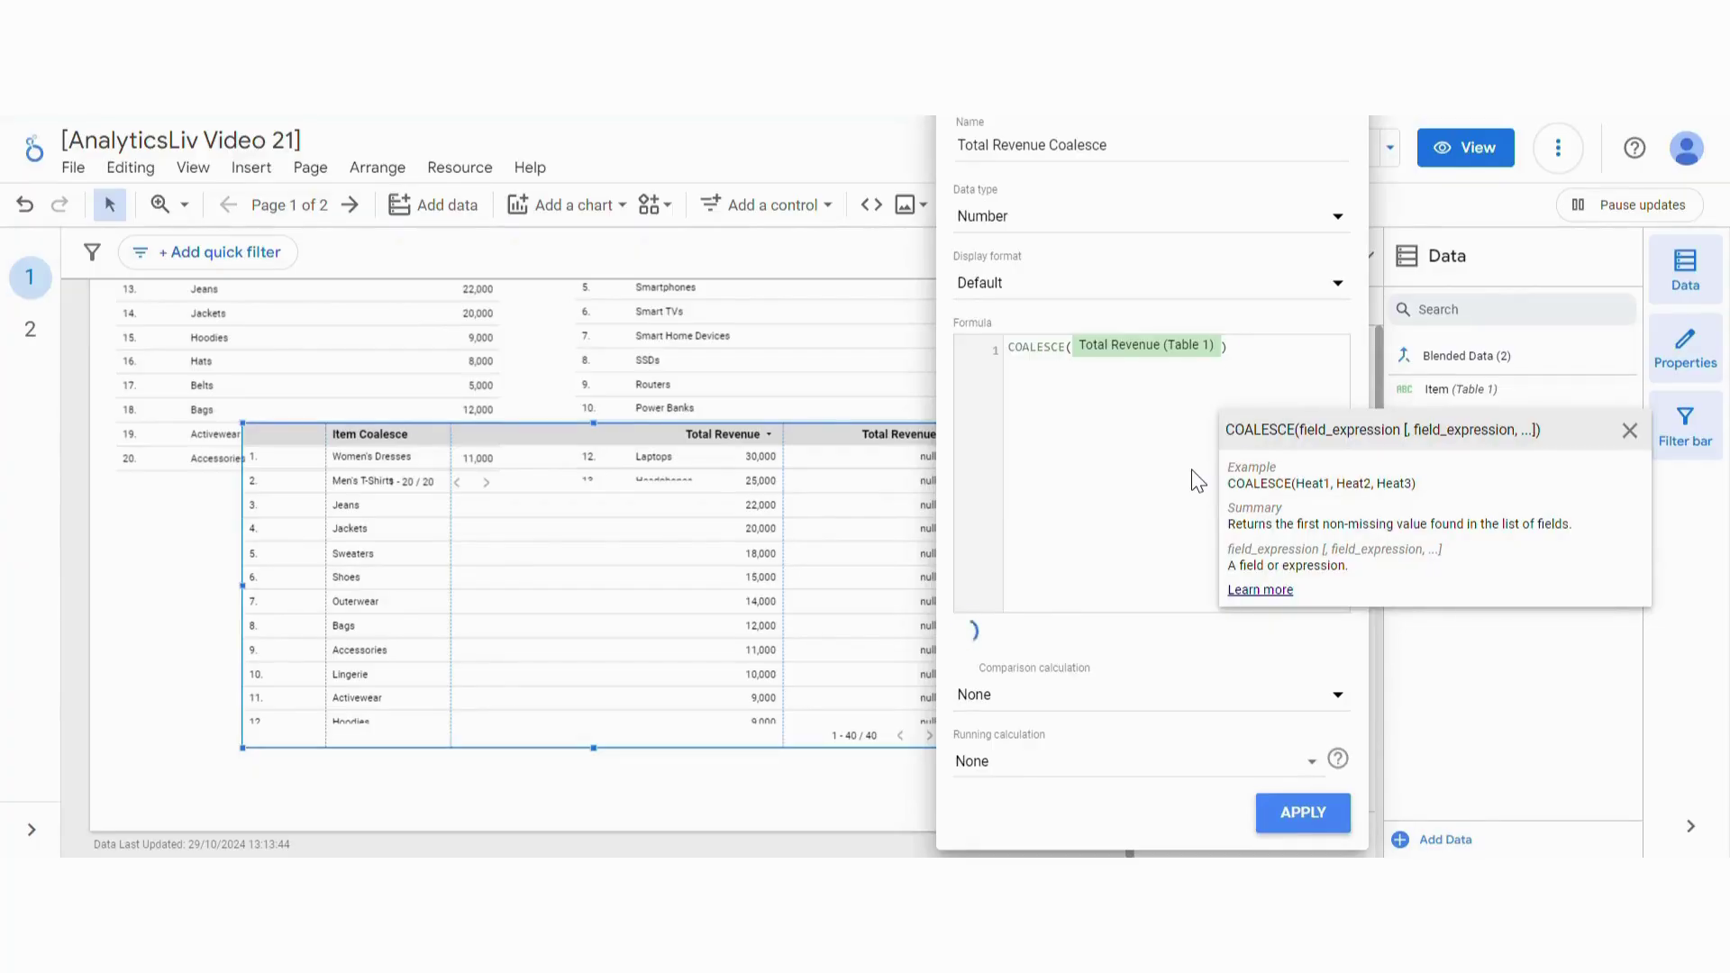
pyautogui.write(',total')
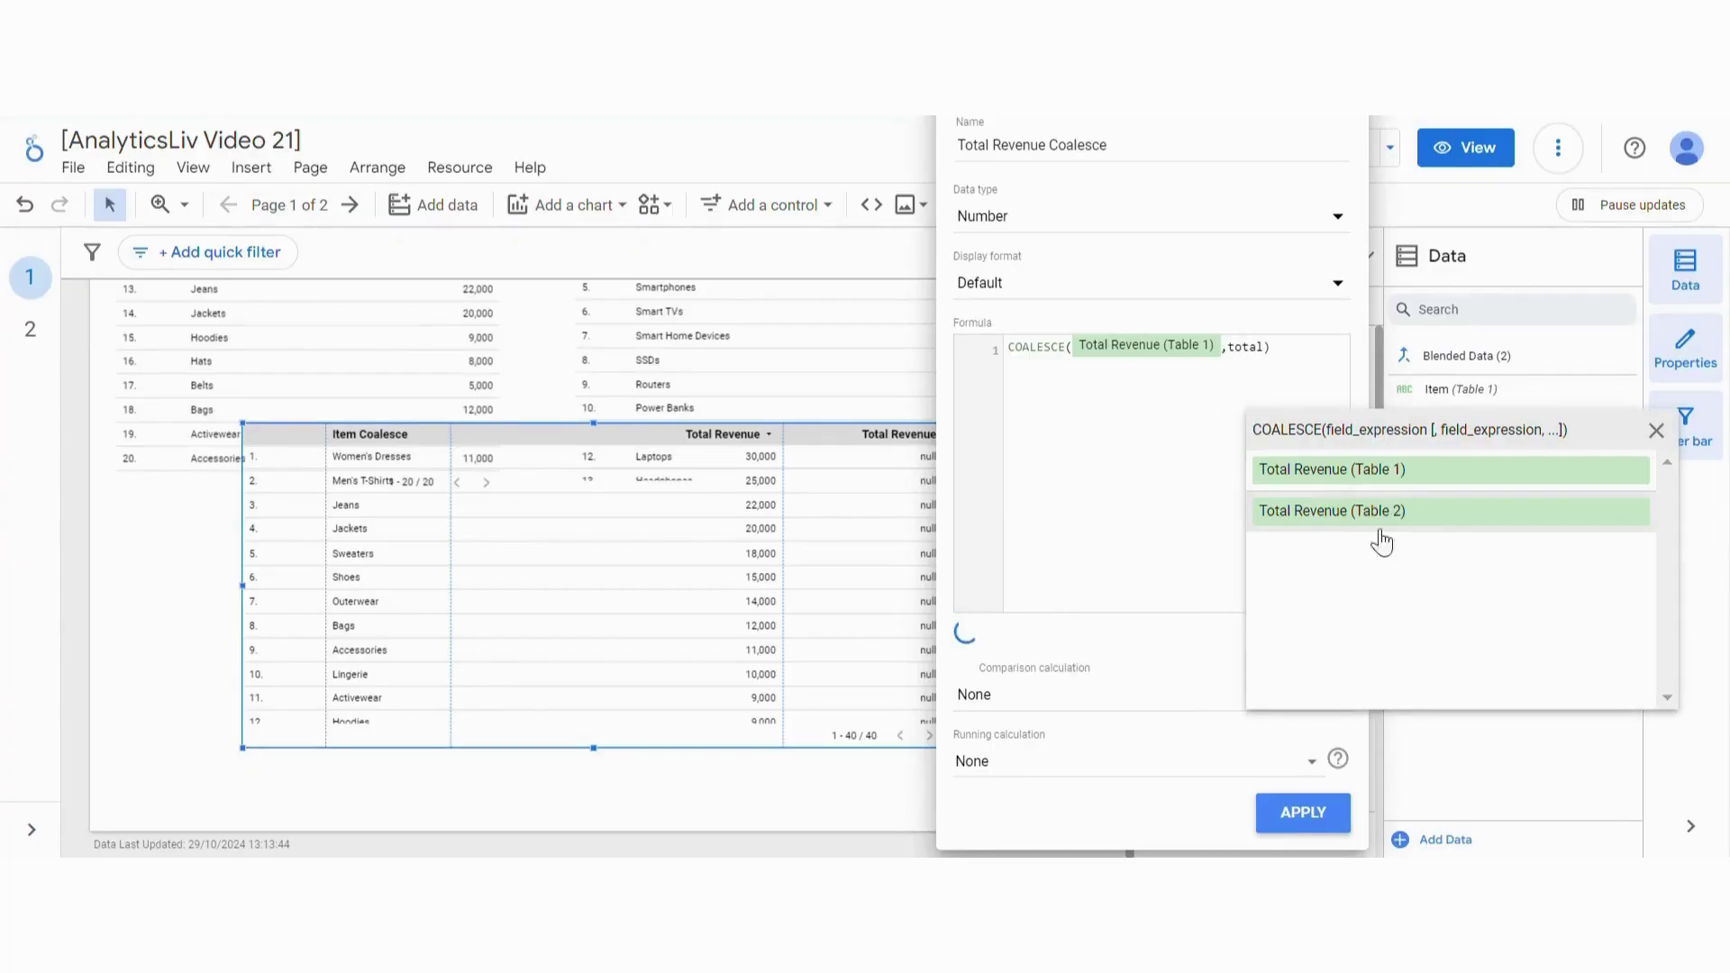
pyautogui.click(1431, 530)
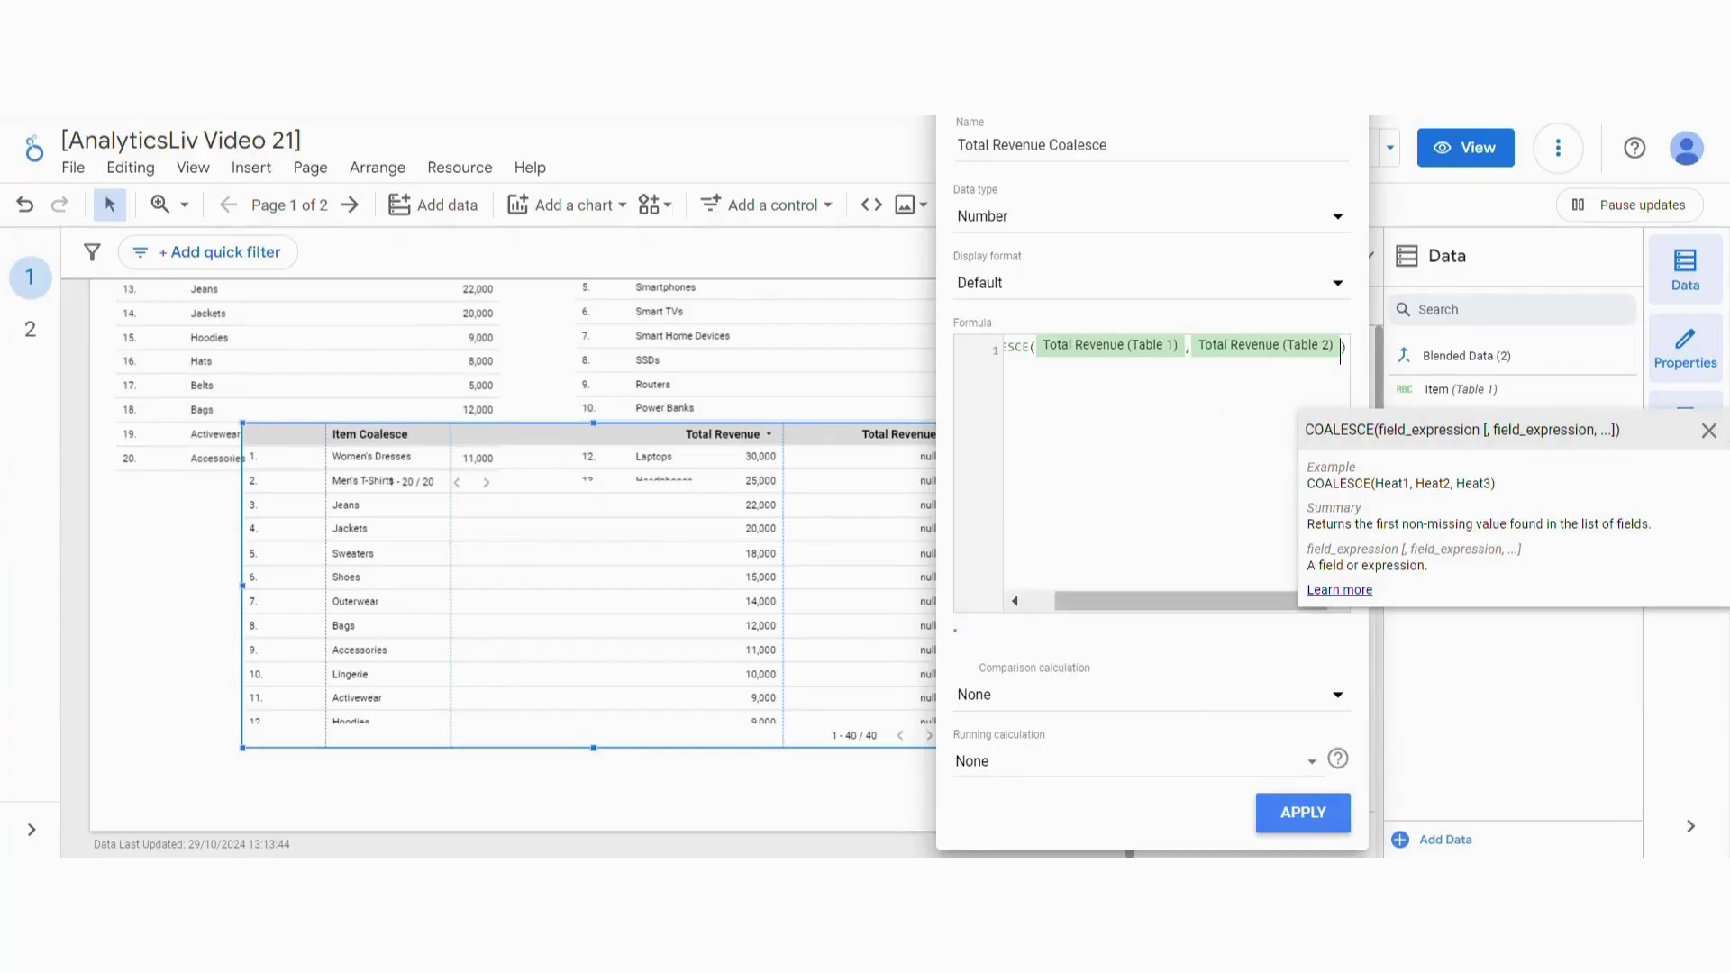
pyautogui.click(1318, 799)
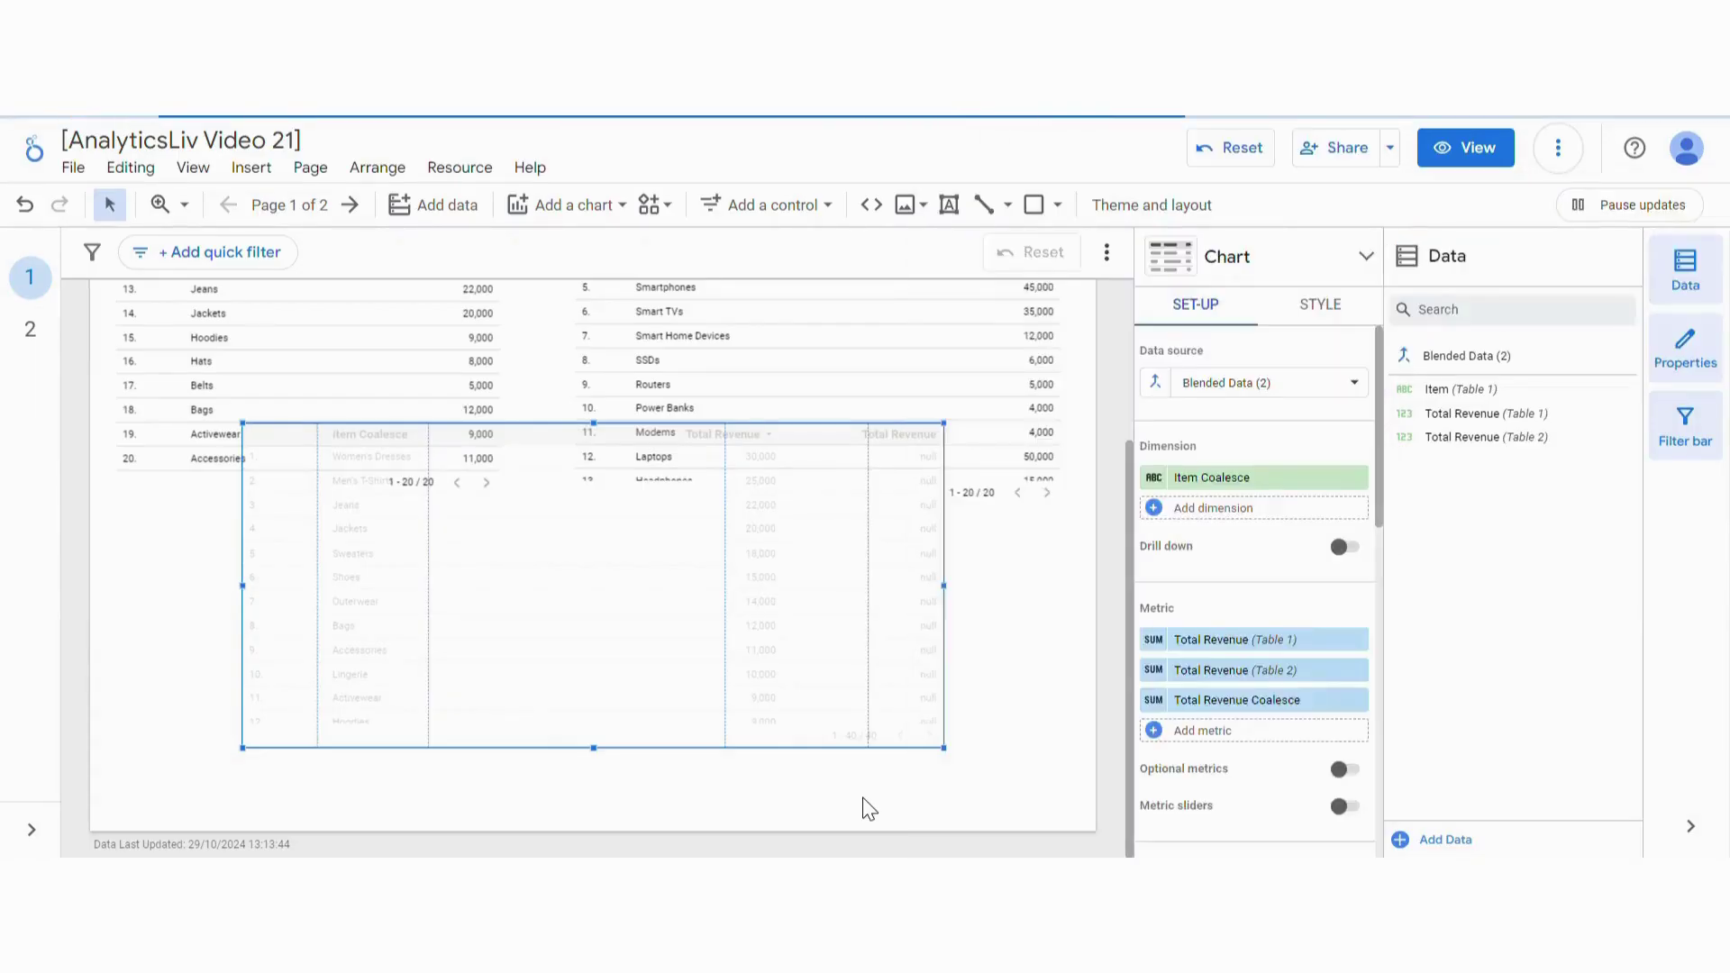
# - Remove the Total Revenue (Table 1) and (Table 2) metrics and drag the table down
pyautogui.click(1357, 640)
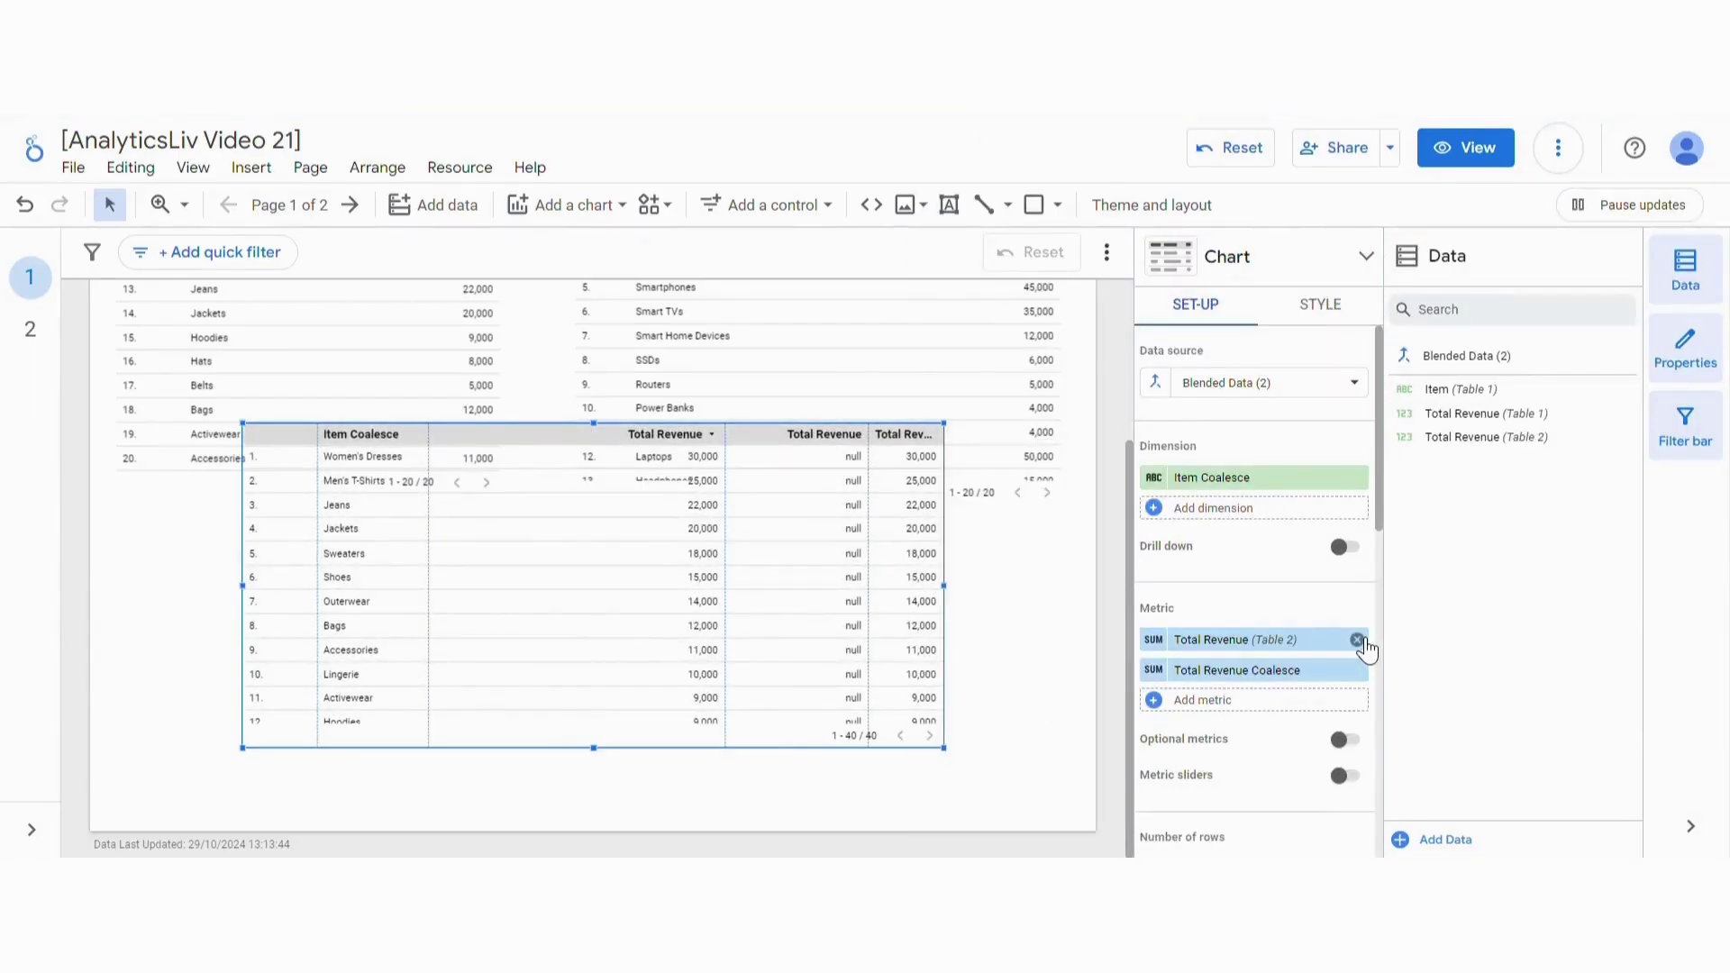
pyautogui.click(1357, 640)
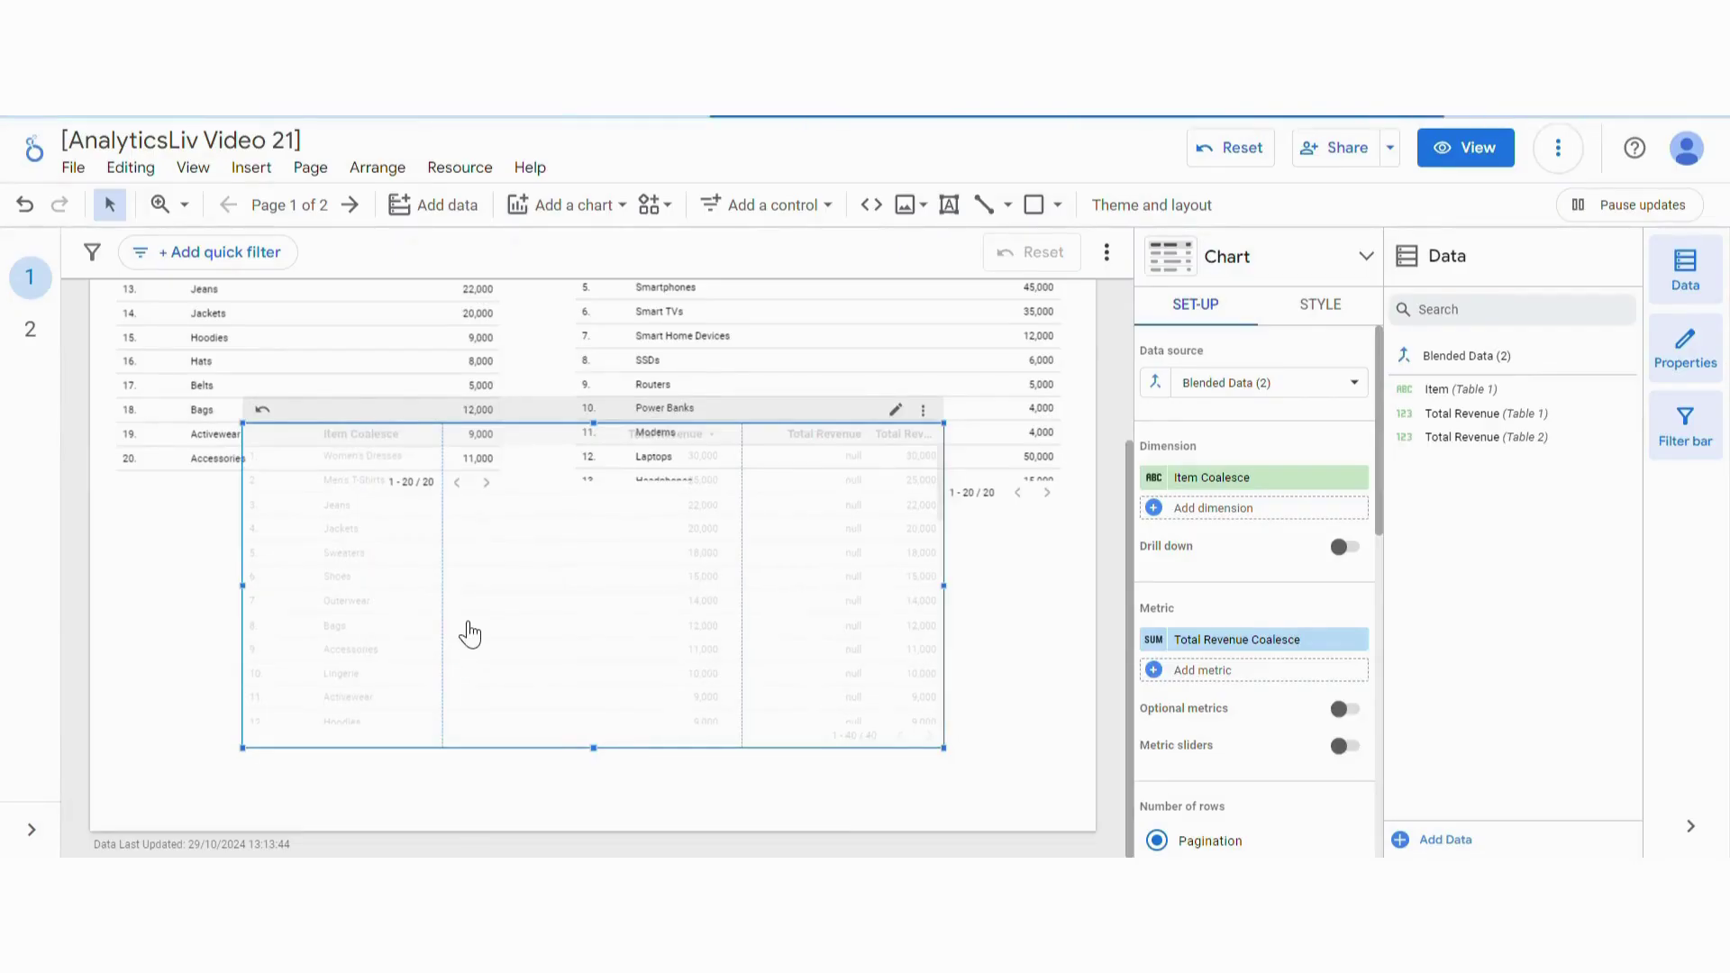
pyautogui.moveTo(471, 587); pyautogui.dragTo(472, 737)
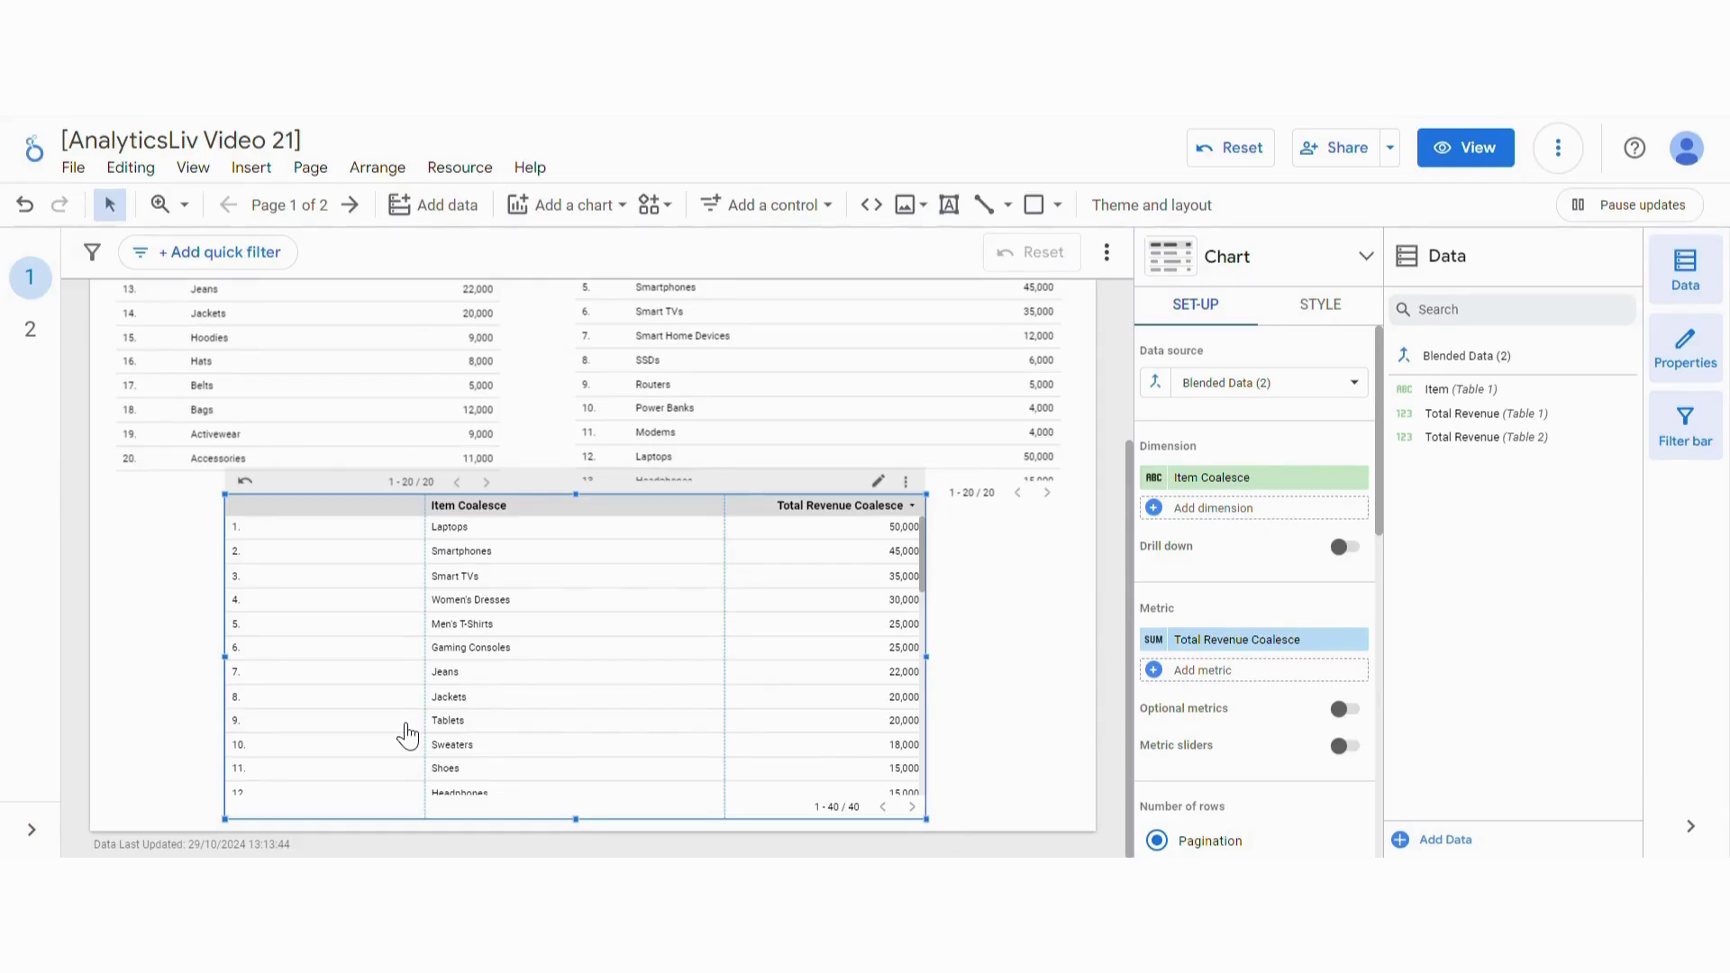
pyautogui.scroll(3, 99, 698)
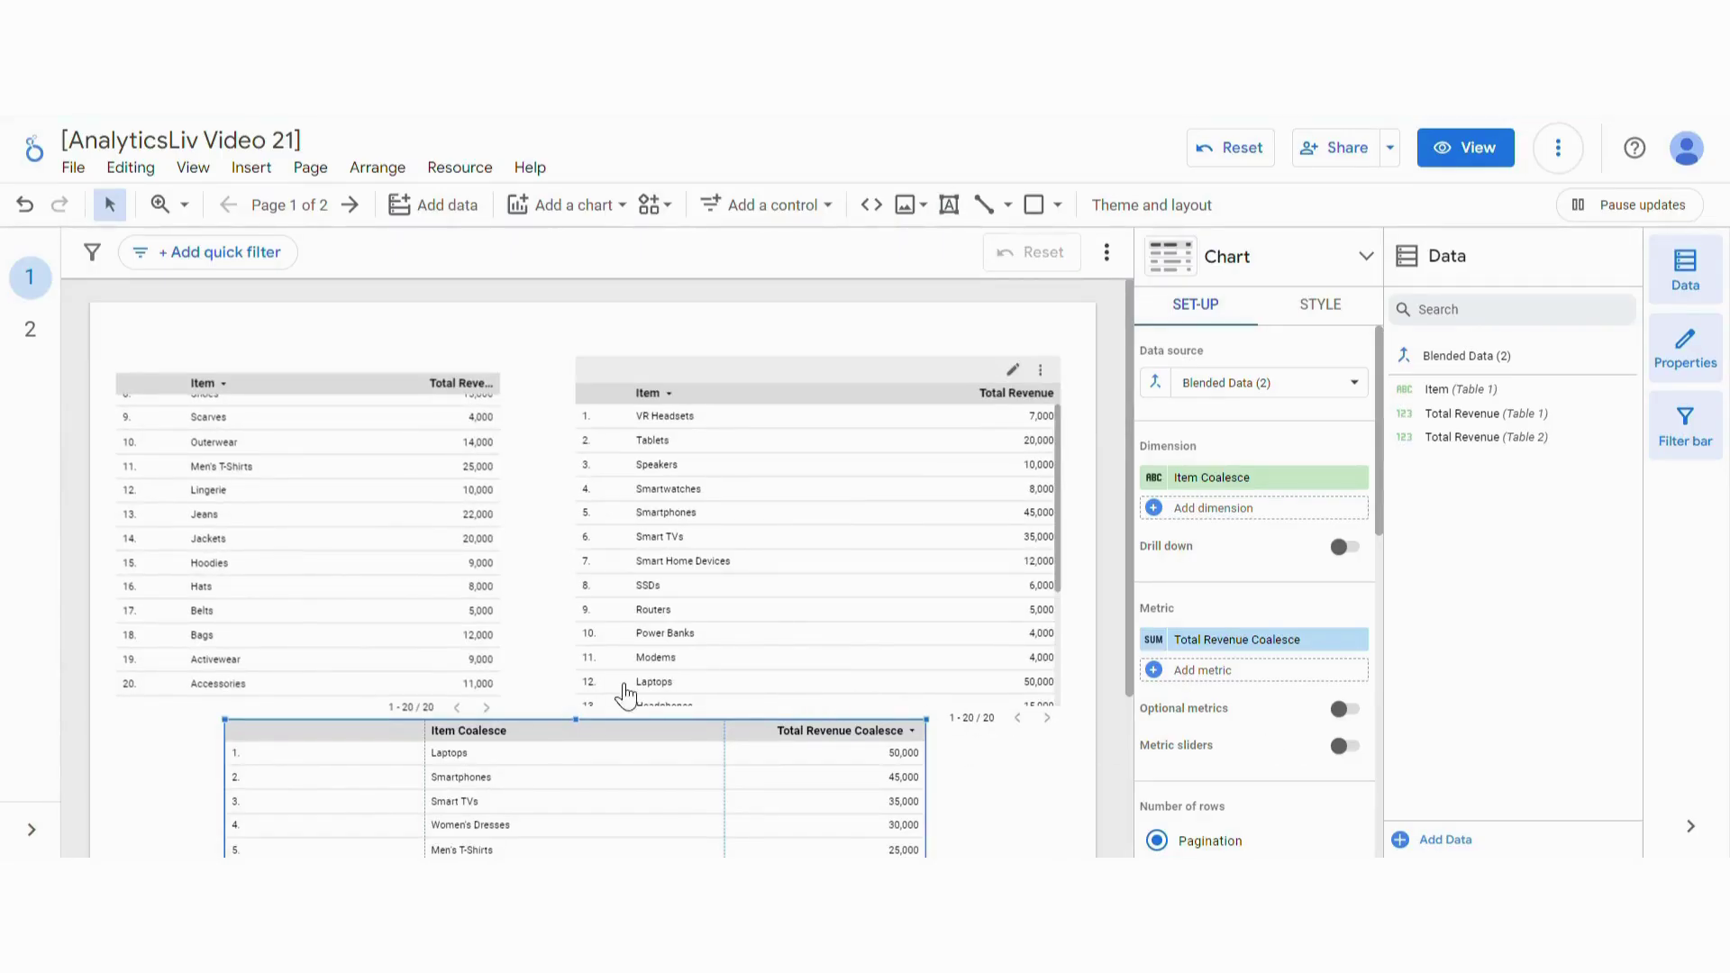
pyautogui.scroll(-2, 1077, 695)
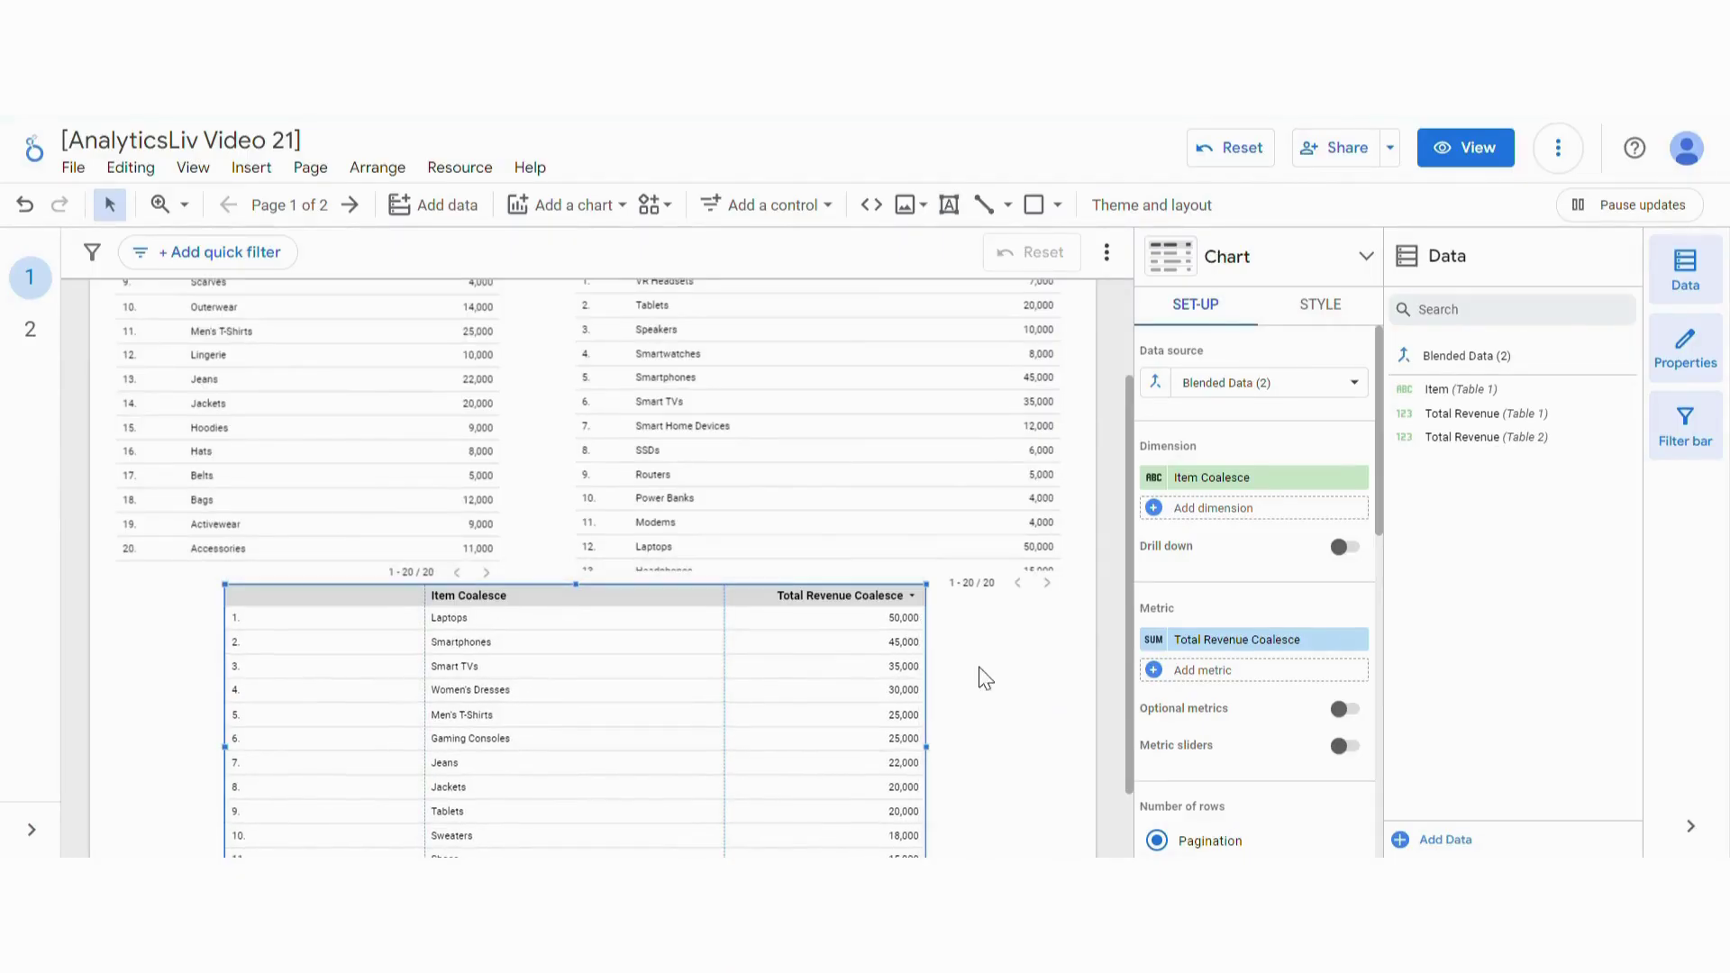
pyautogui.scroll(2, 991, 668)
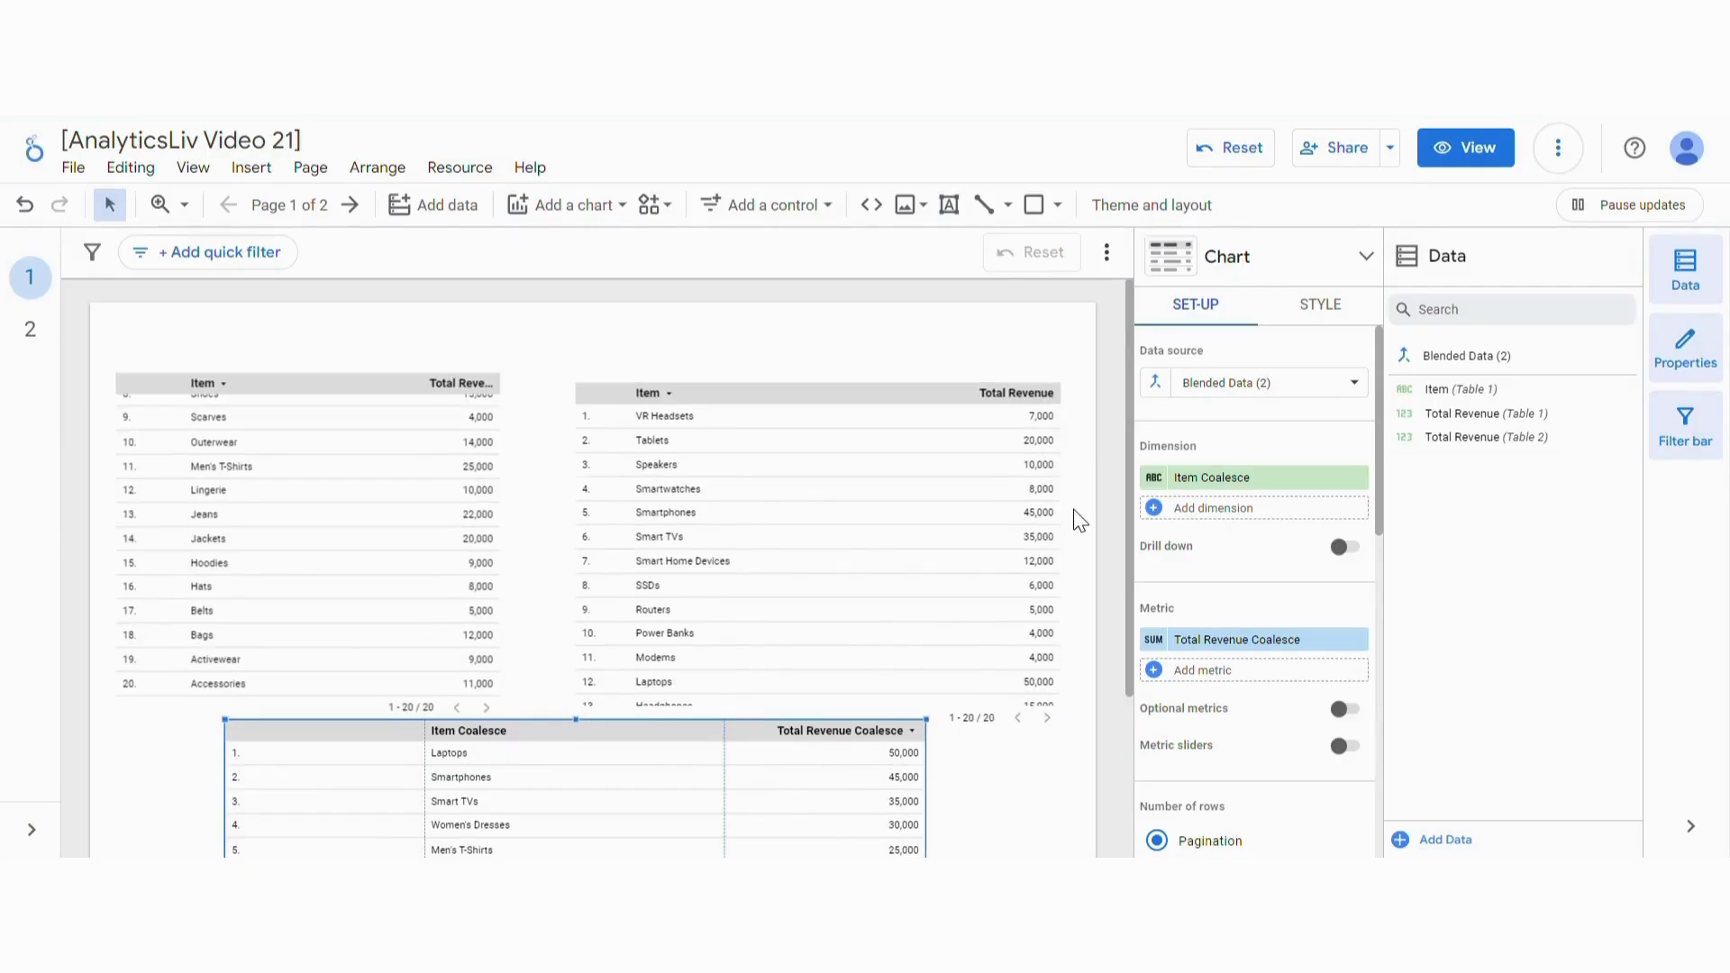
pyautogui.scroll(-2, 1082, 541)
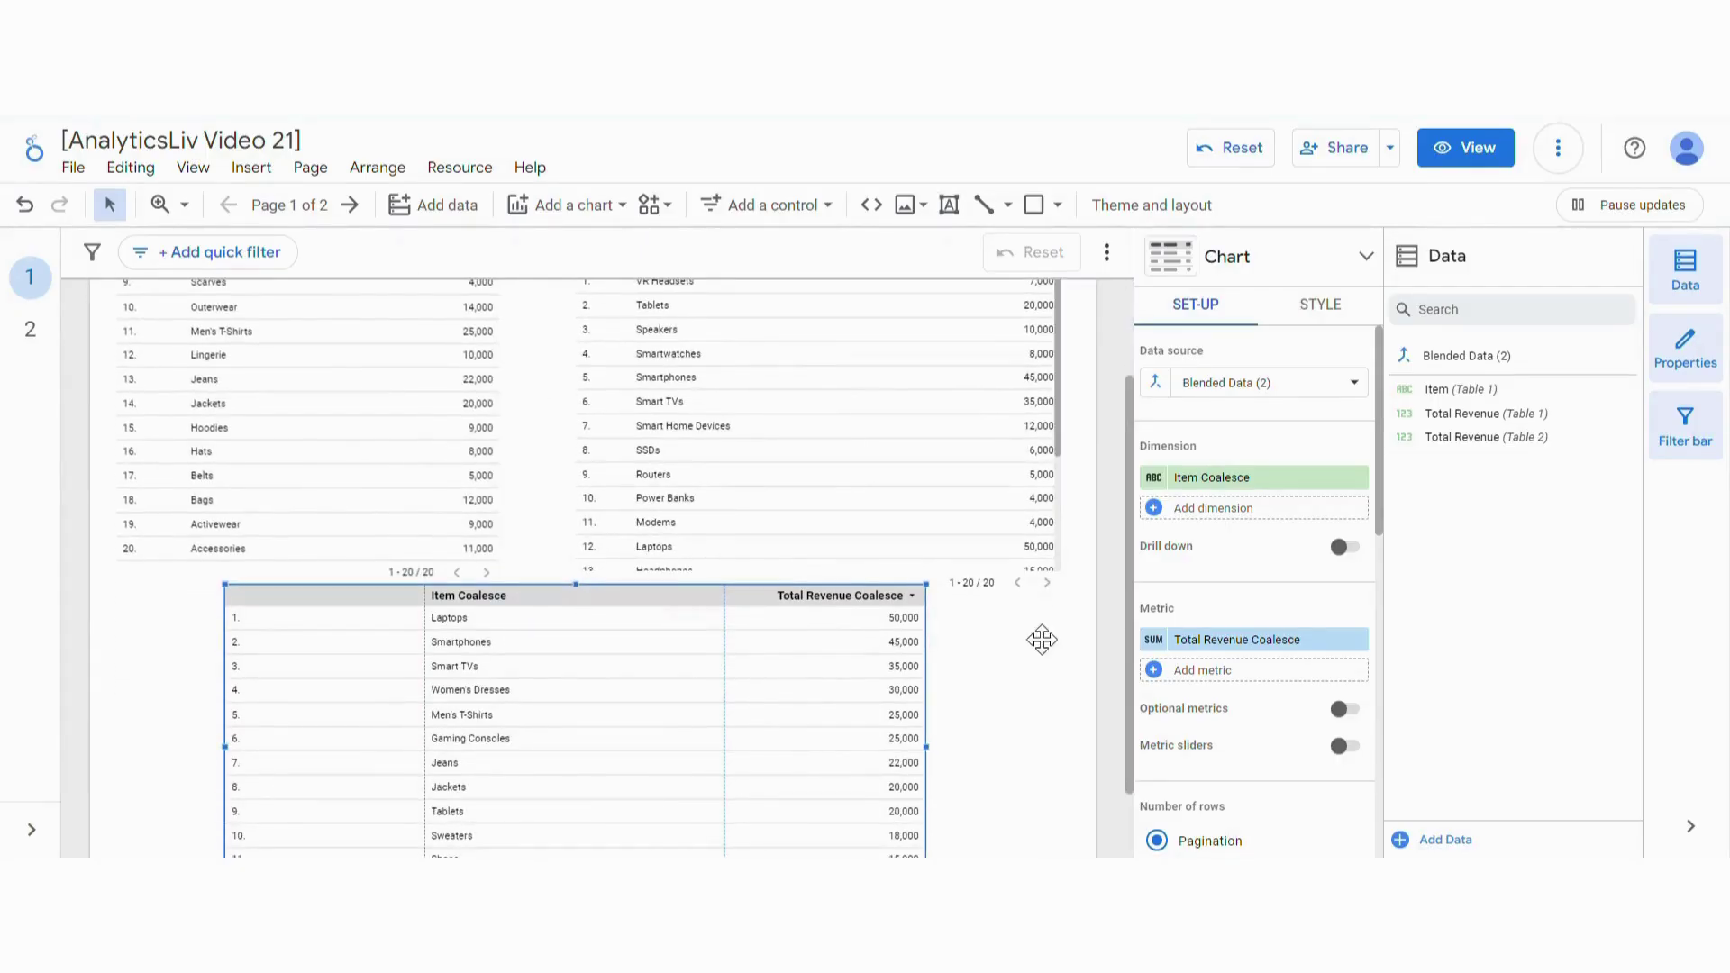